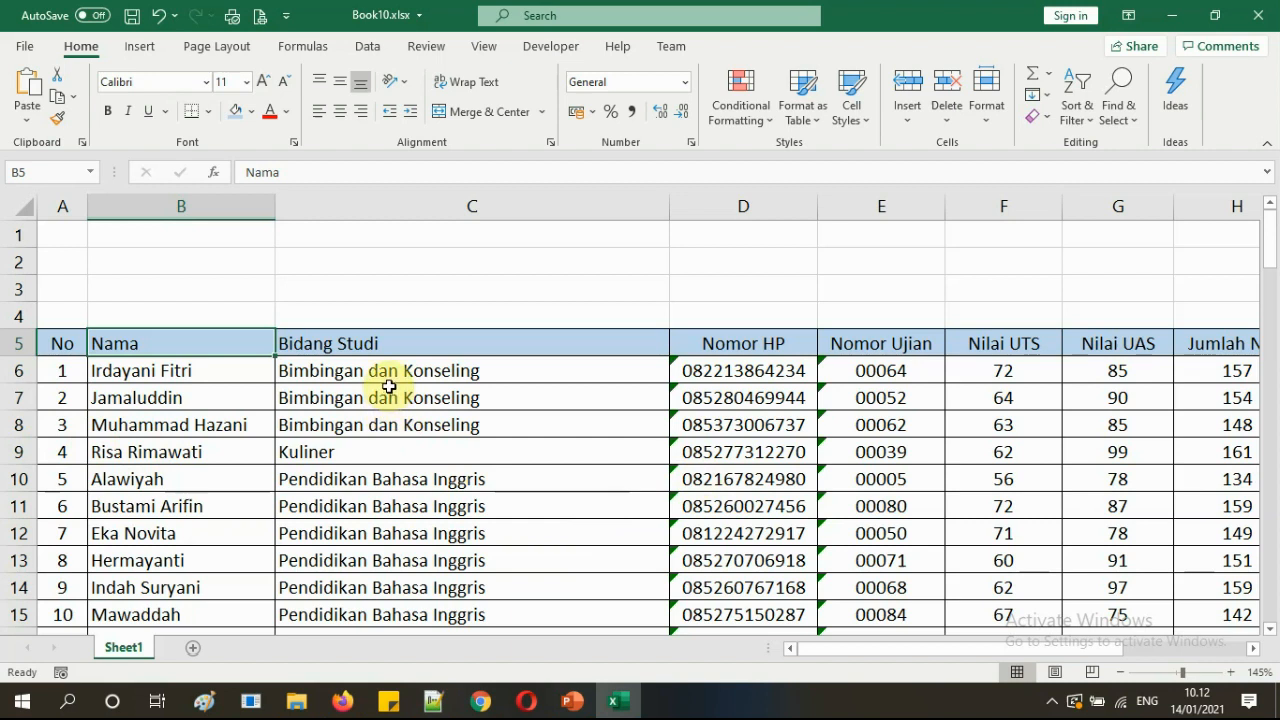
# - Examine the student grade table on Sheet1, from the Nama column to Nilai Huruf, including the Status Lulus formulas and lower rows
pyautogui.click(389, 387)
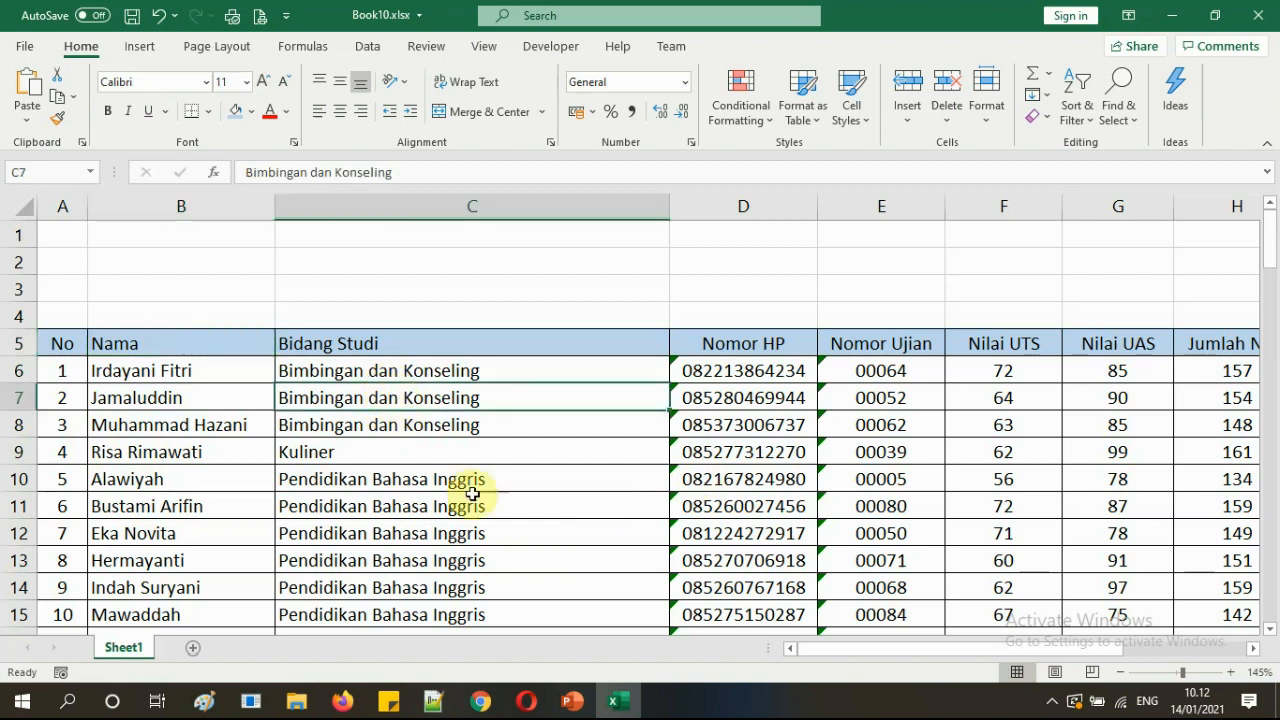
pyautogui.click(426, 485)
pyautogui.moveTo(837, 651); pyautogui.dragTo(976, 646)
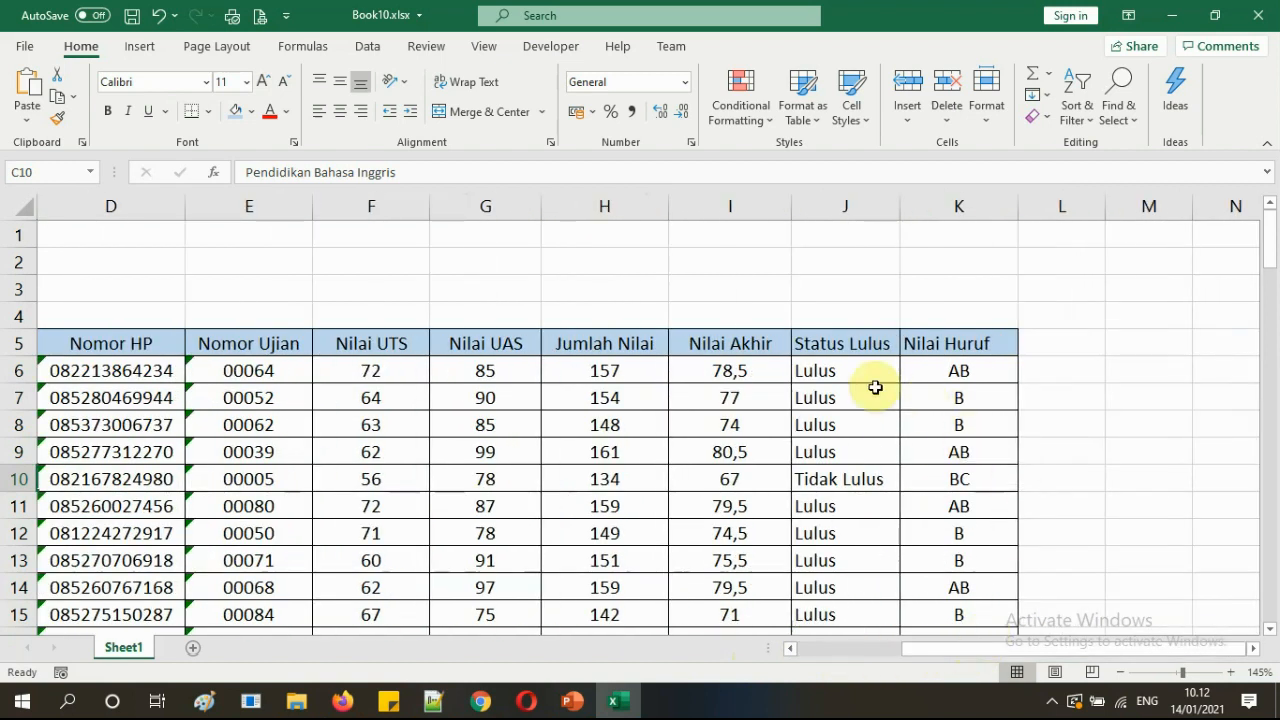
pyautogui.click(851, 436)
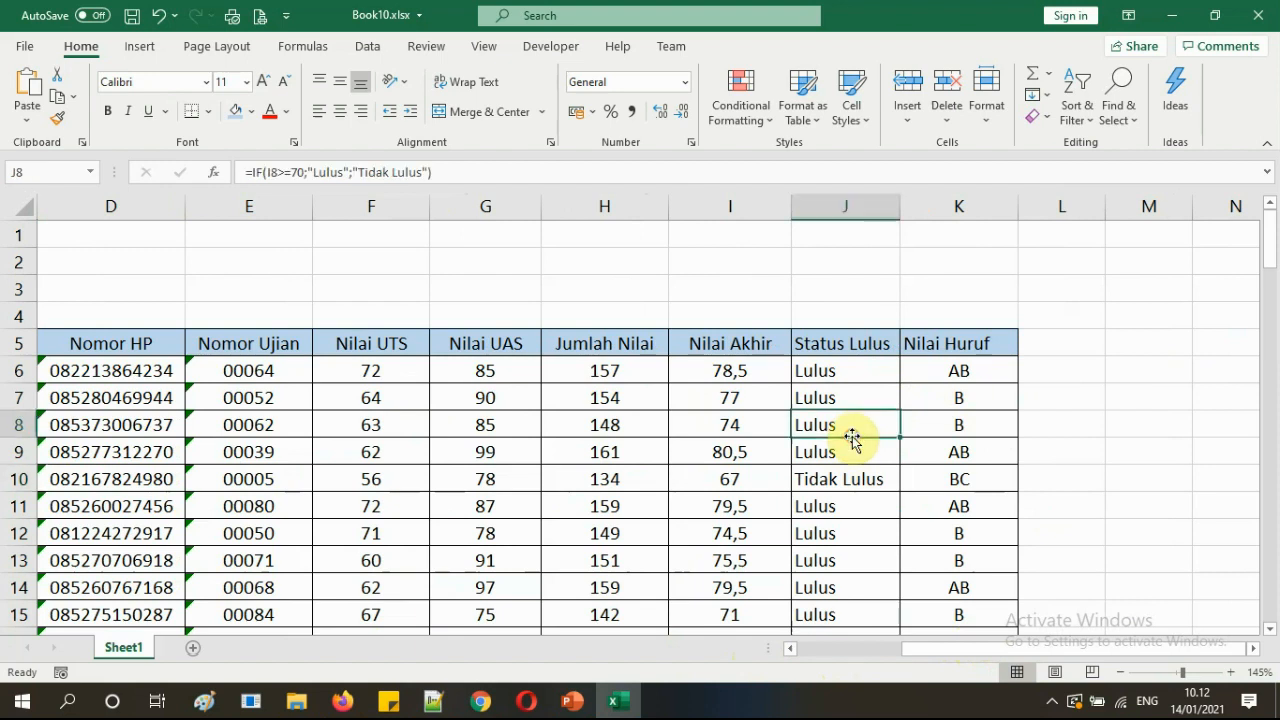
pyautogui.click(866, 505)
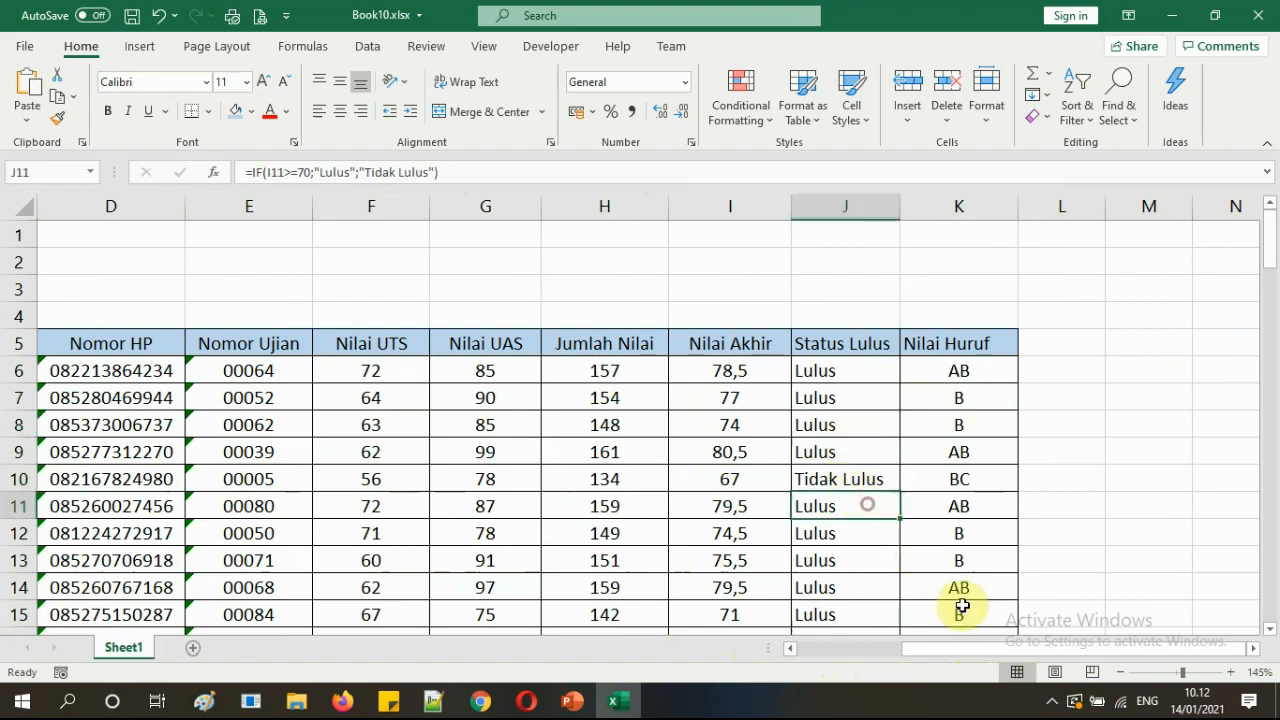
pyautogui.moveTo(966, 648); pyautogui.dragTo(1058, 654)
pyautogui.scroll(-9, 1000, 528)
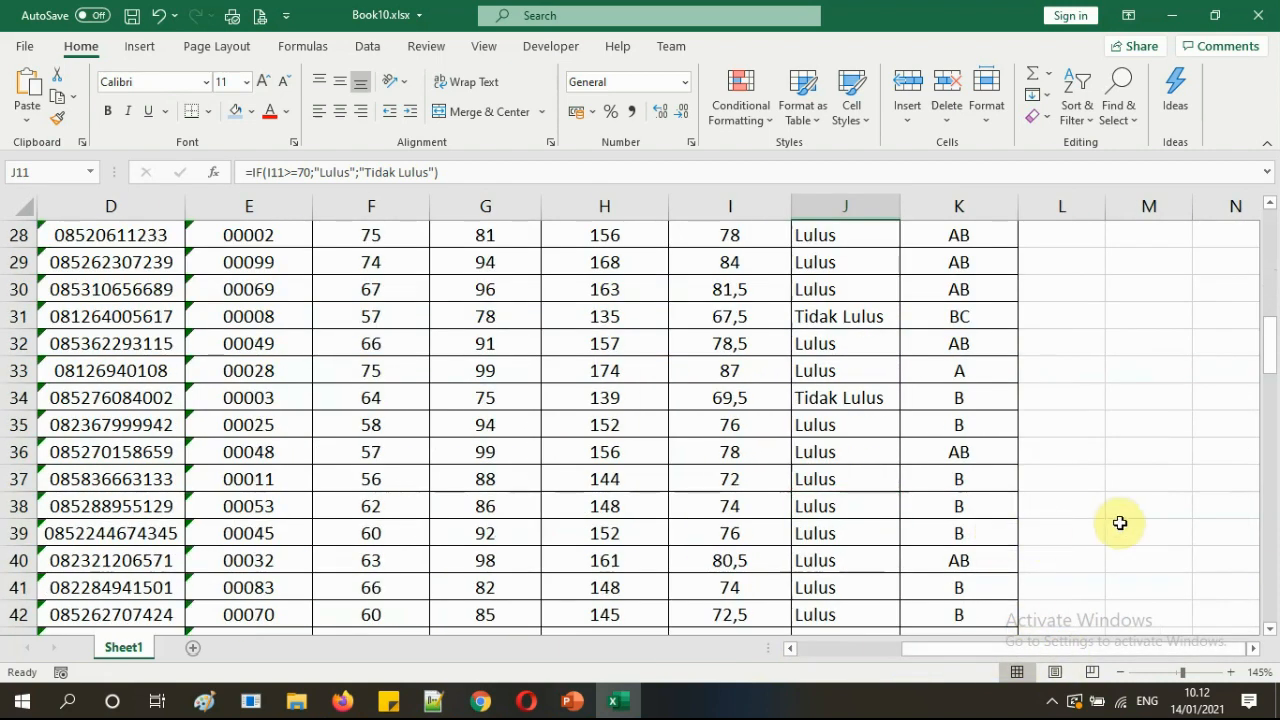
pyautogui.scroll(9, 1120, 523)
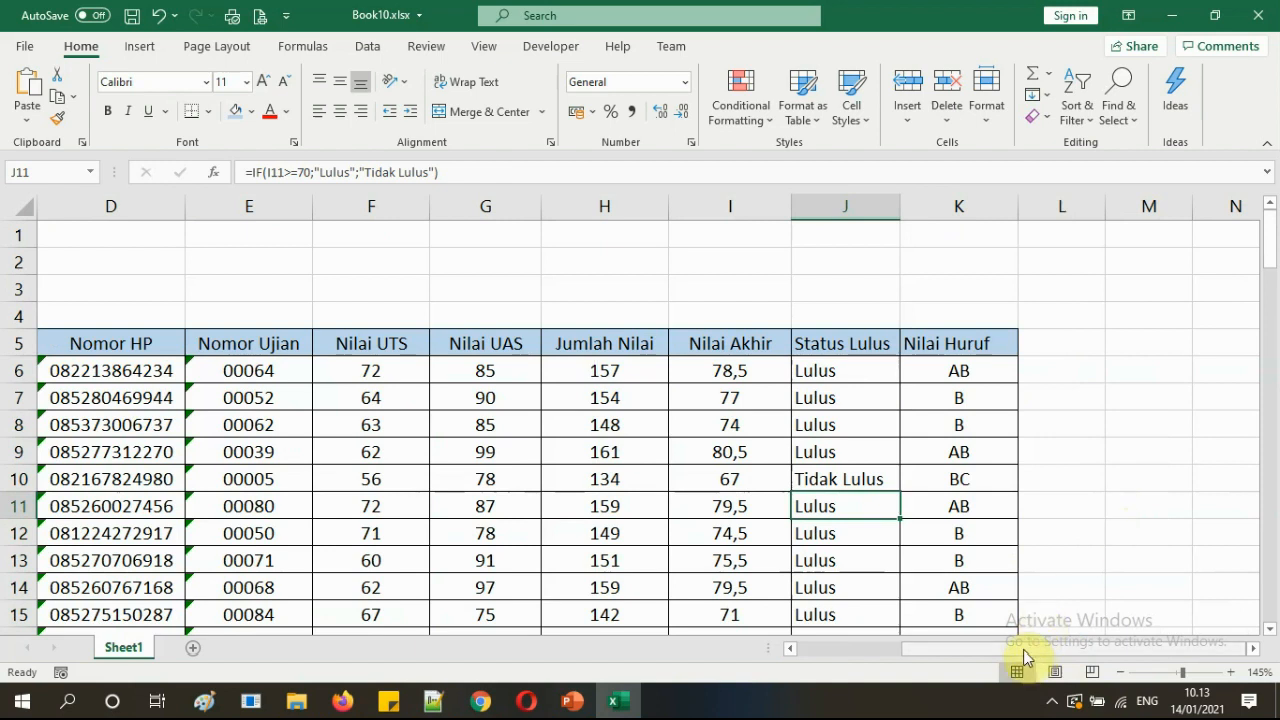
pyautogui.moveTo(1060, 651)
pyautogui.mouseDown()
pyautogui.moveTo(880, 651)
pyautogui.moveTo(1055, 655)
pyautogui.mouseUp()
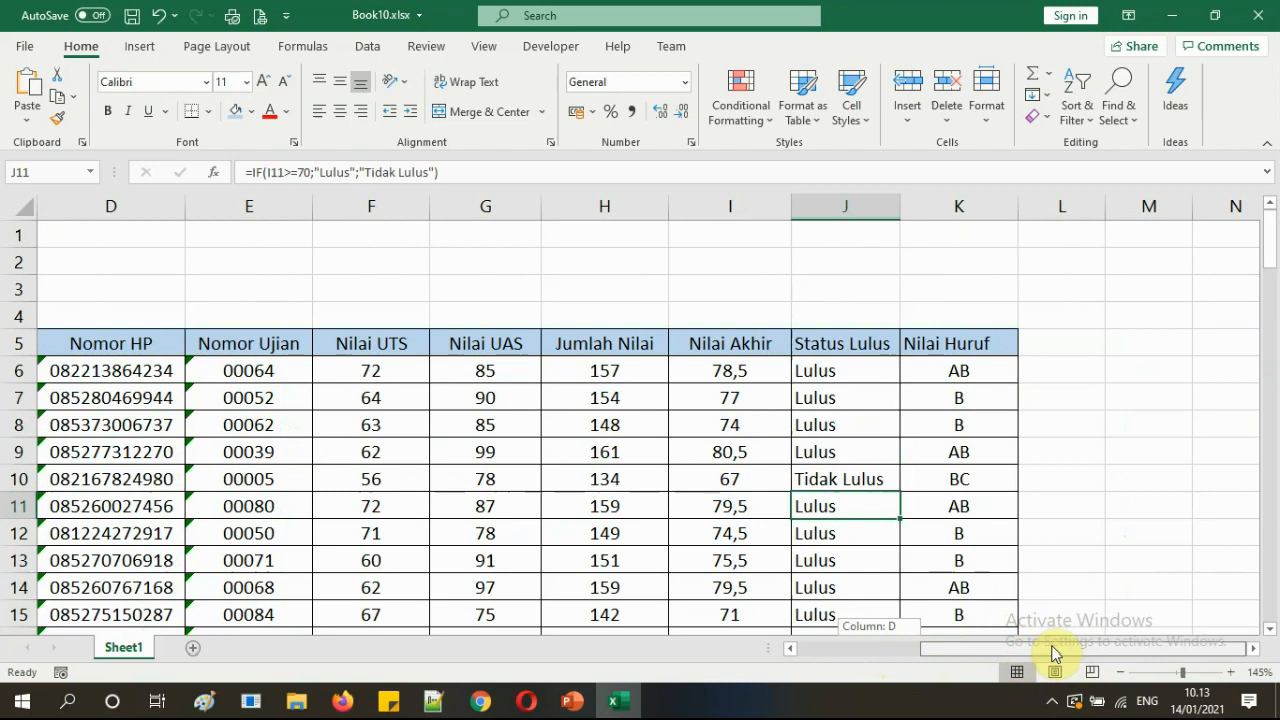
pyautogui.moveTo(1055, 655); pyautogui.dragTo(880, 649)
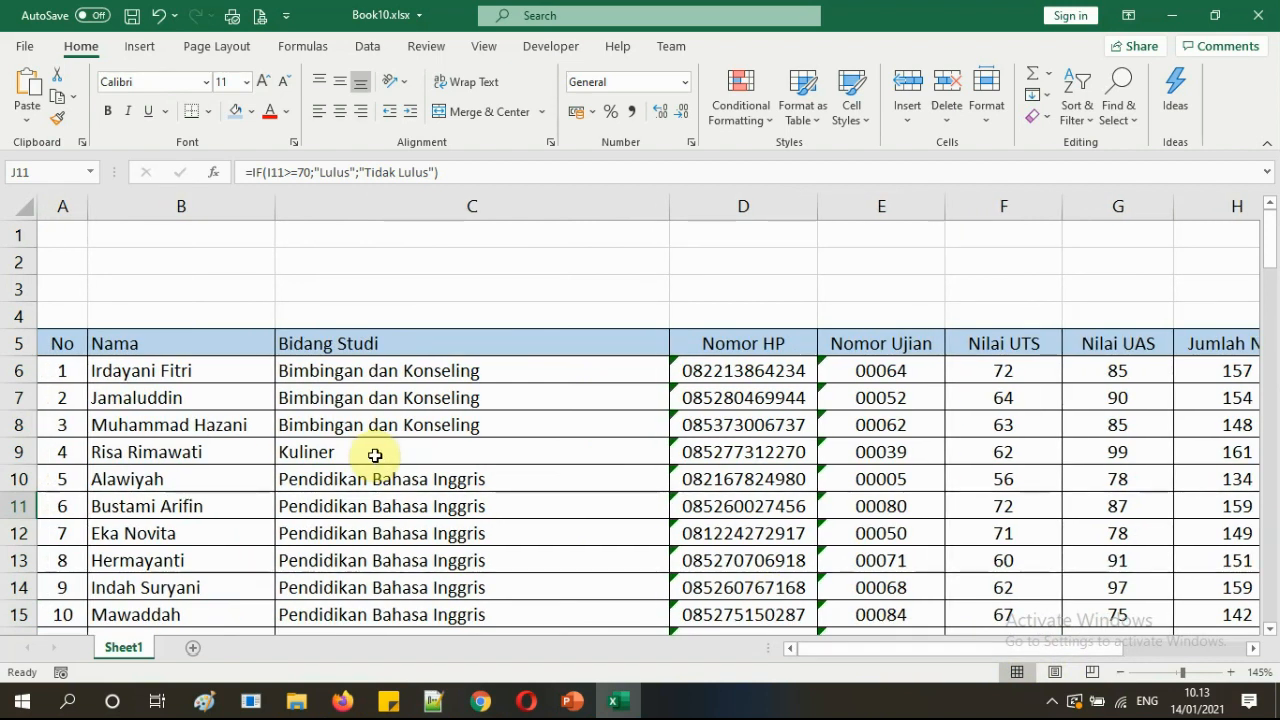
pyautogui.click(368, 413)
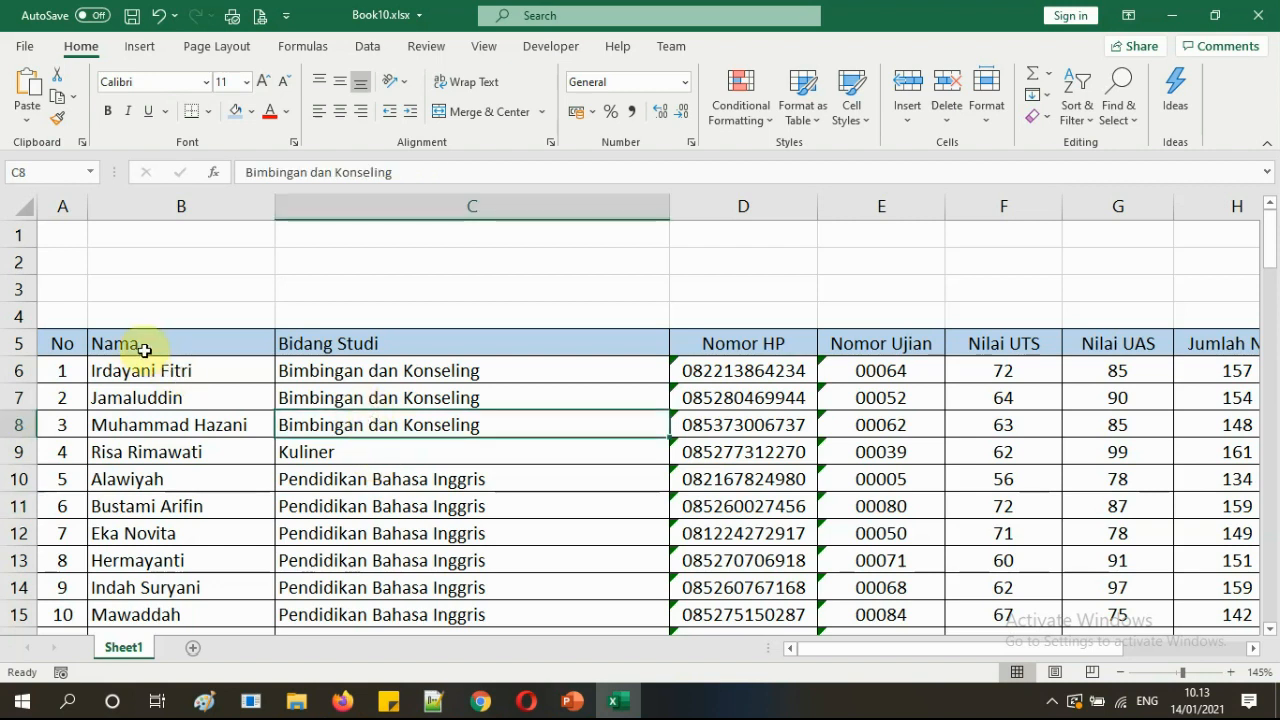
pyautogui.click(73, 343)
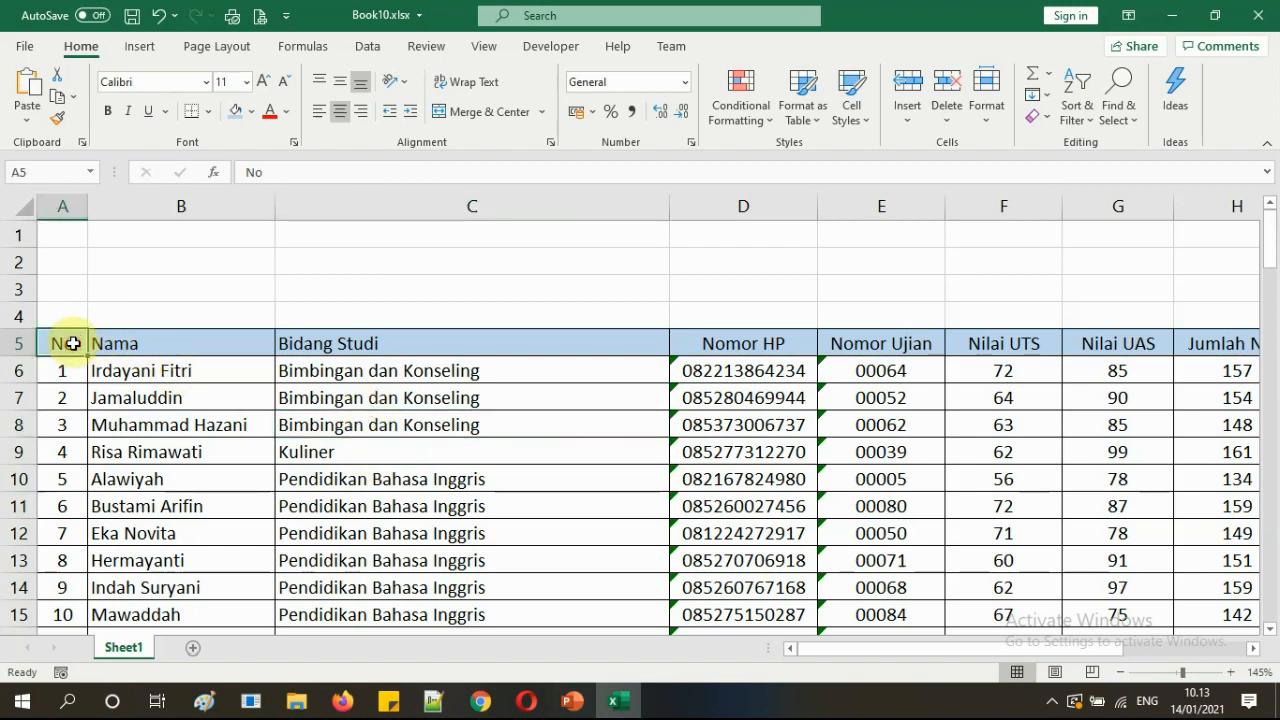
pyautogui.click(130, 420)
pyautogui.moveTo(71, 347); pyautogui.dragTo(205, 403)
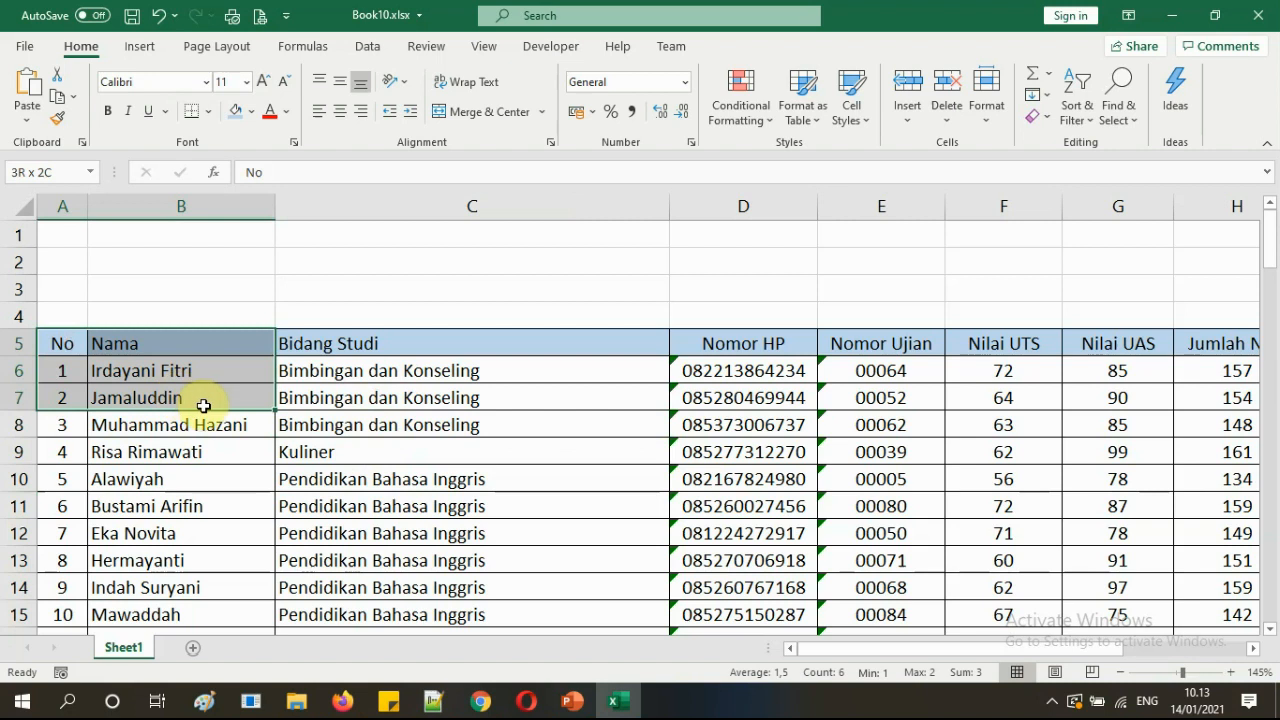
pyautogui.click(238, 452)
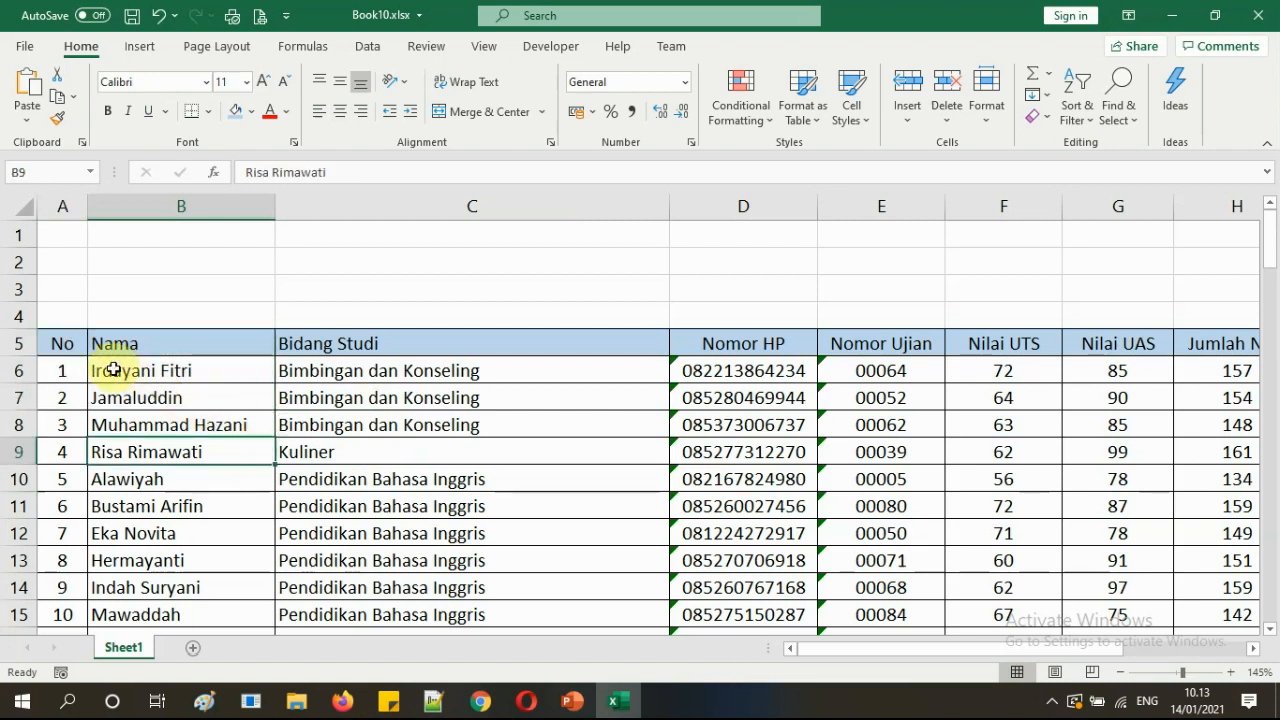
pyautogui.moveTo(71, 344); pyautogui.dragTo(580, 351)
pyautogui.click(543, 429)
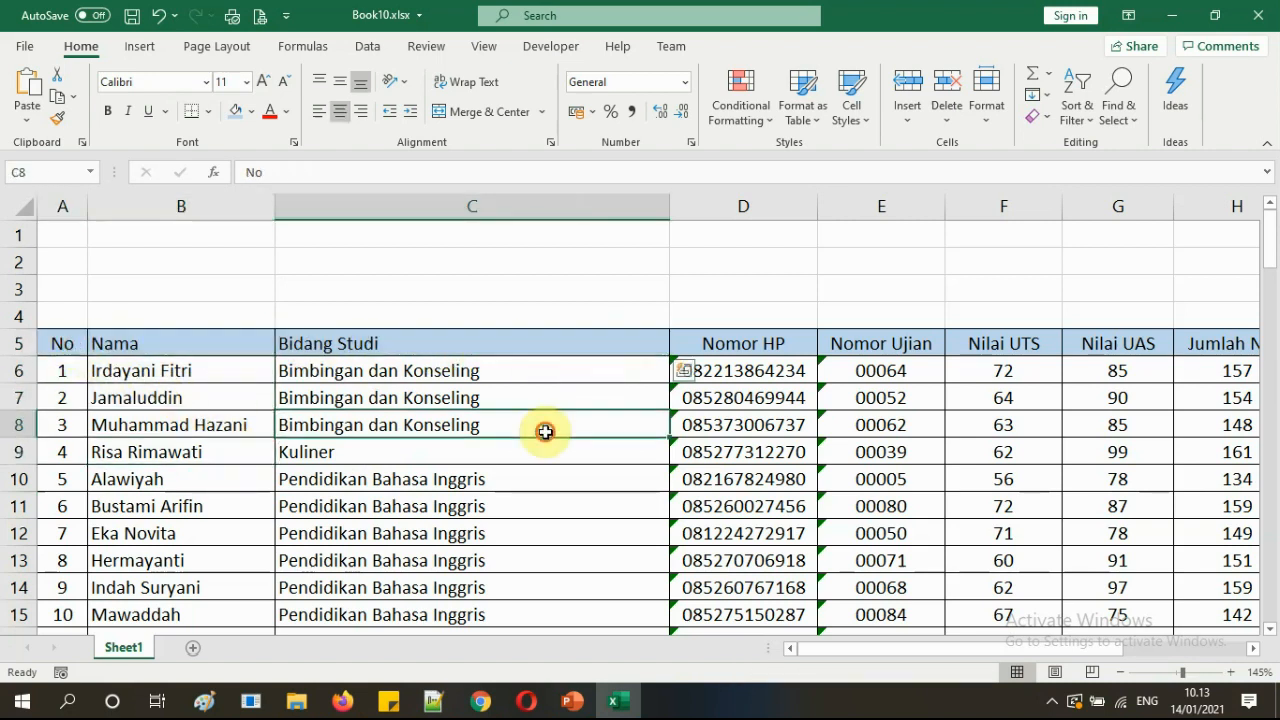
pyautogui.moveTo(86, 350); pyautogui.dragTo(989, 337)
pyautogui.moveTo(1006, 648); pyautogui.dragTo(857, 651)
pyautogui.click(280, 502)
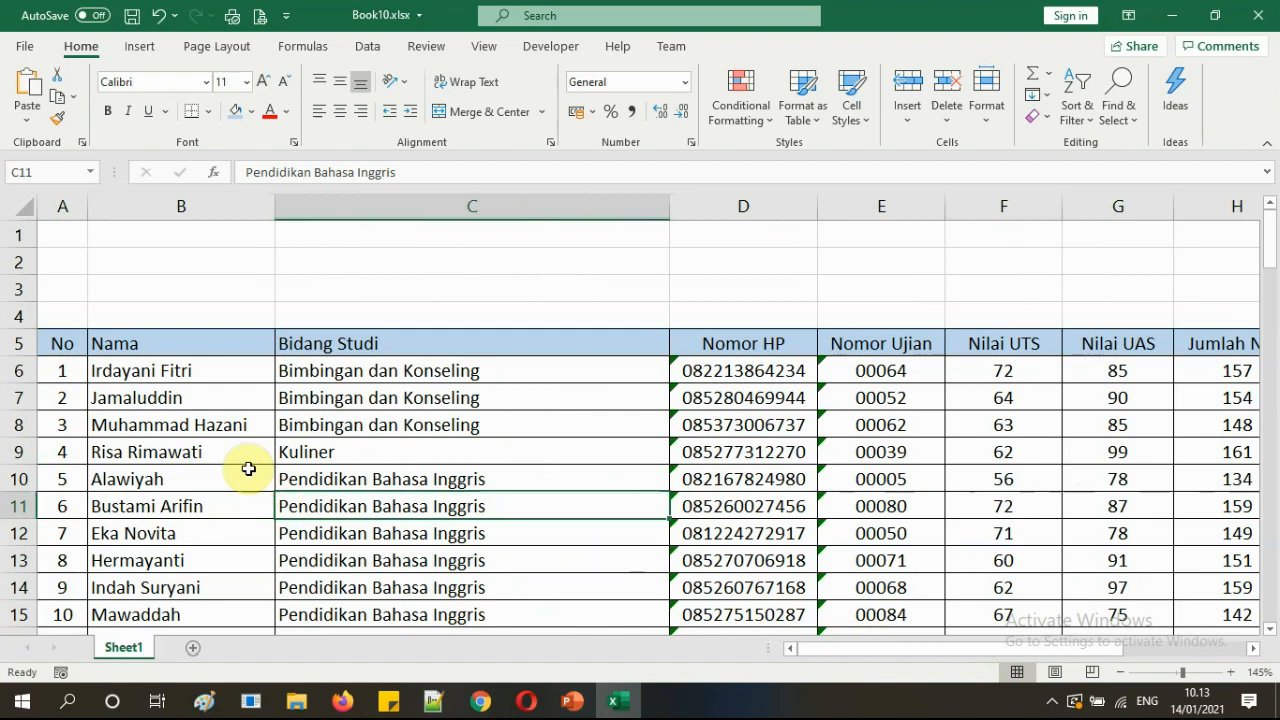
pyautogui.click(180, 450)
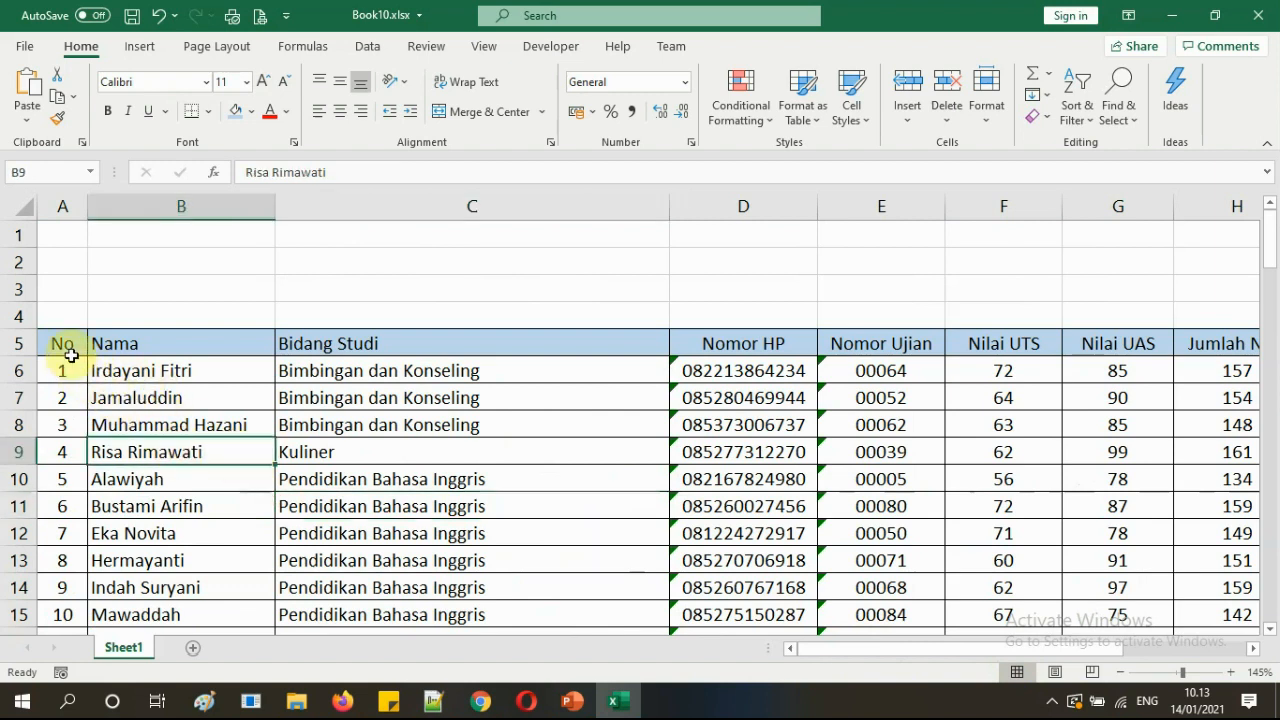
pyautogui.moveTo(71, 343); pyautogui.dragTo(188, 346)
pyautogui.click(178, 400)
# - Select the whole grade table including its header row, range A5:K104 on Sheet1
pyautogui.click(69, 342)
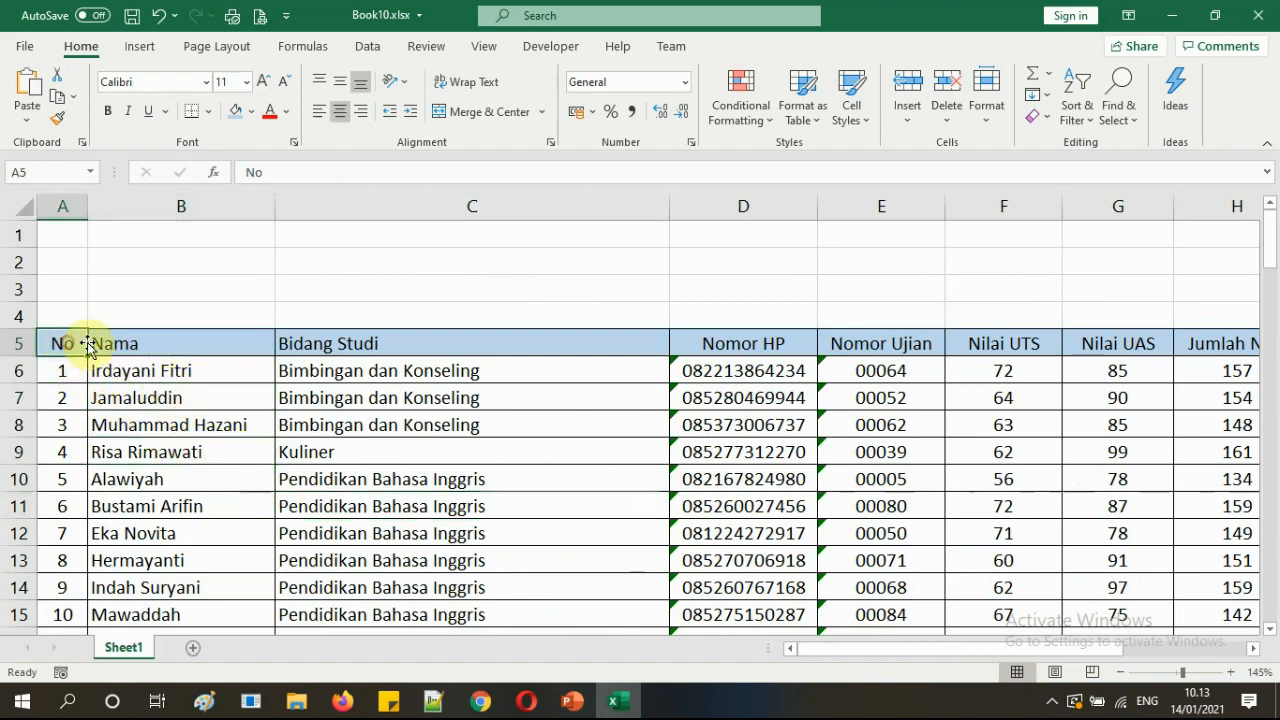
pyautogui.hotkey('ctrl', 'shift', 'Right')
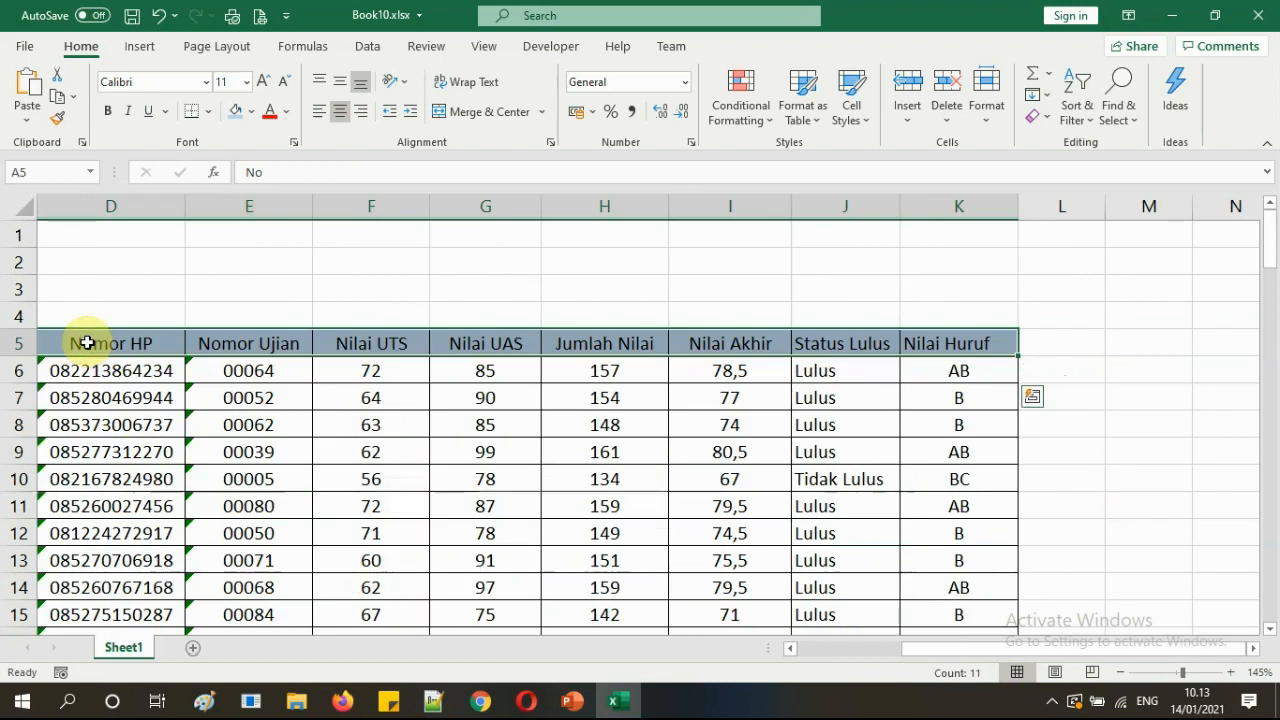
pyautogui.hotkey('ctrl', 'shift', 'Down')
pyautogui.scroll(-1, 640, 476)
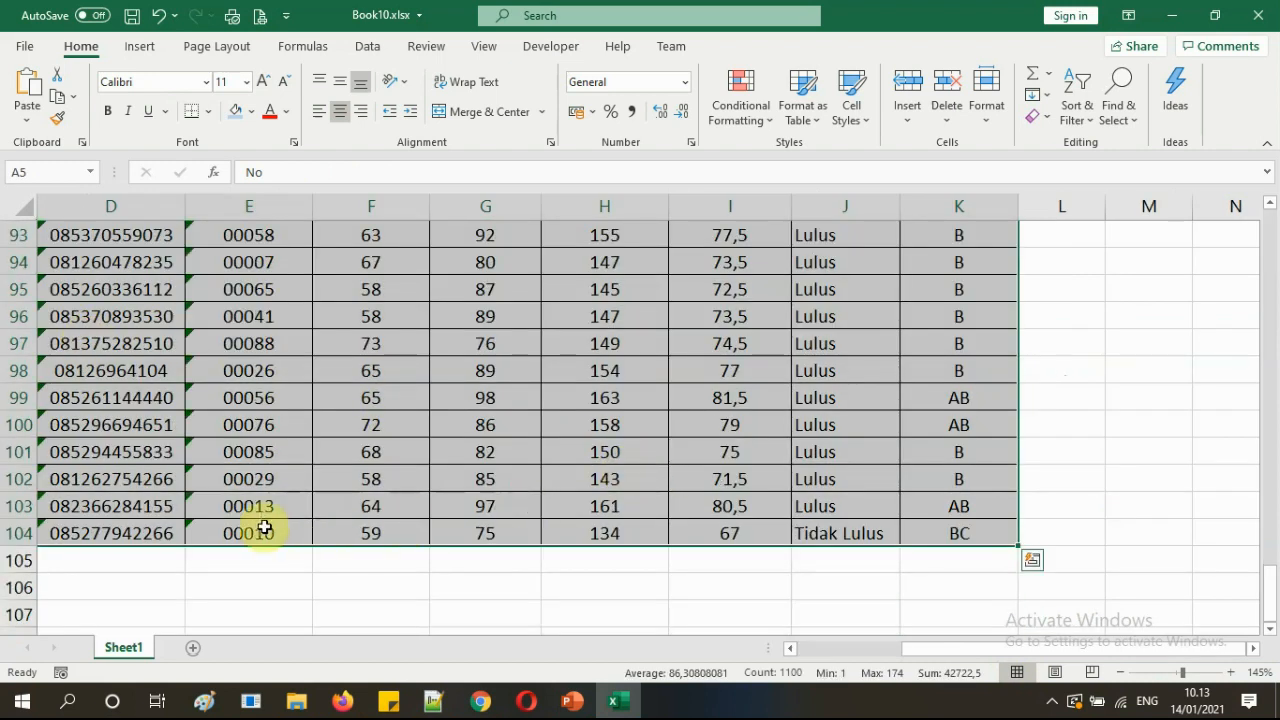
pyautogui.moveTo(1093, 648); pyautogui.dragTo(943, 651)
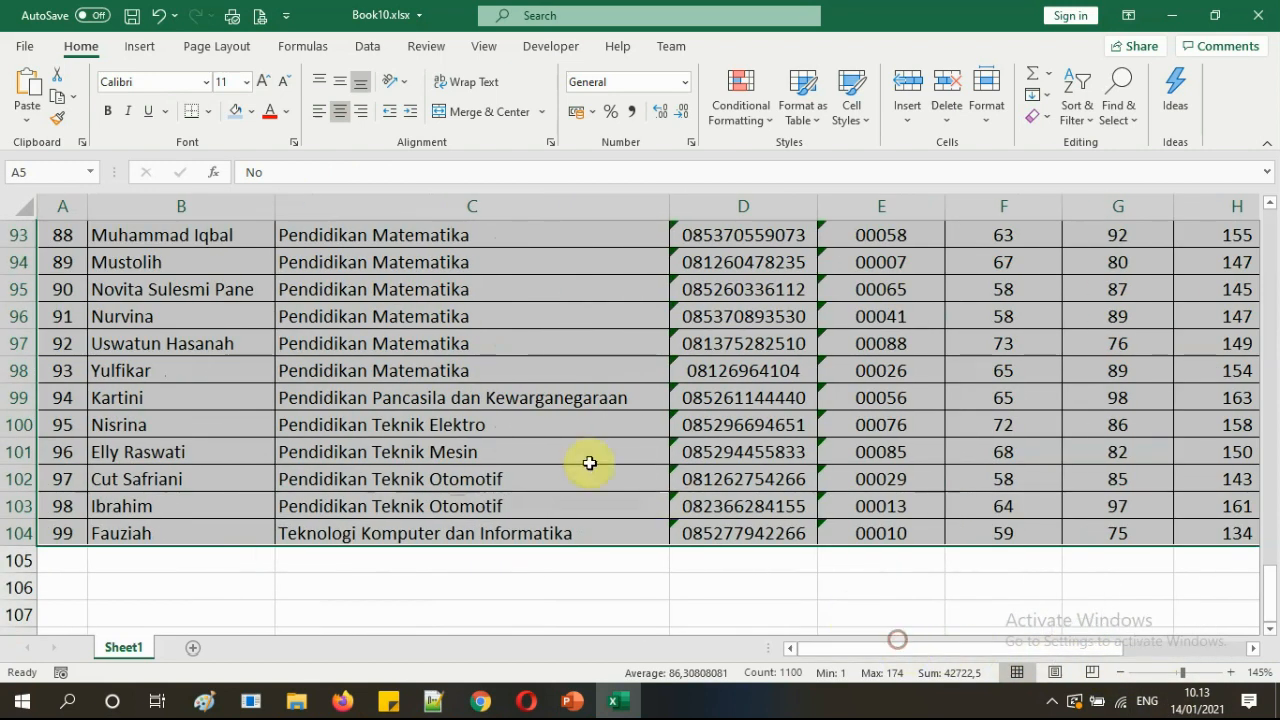
pyautogui.scroll(20, 600, 440)
pyautogui.scroll(6, 618, 422)
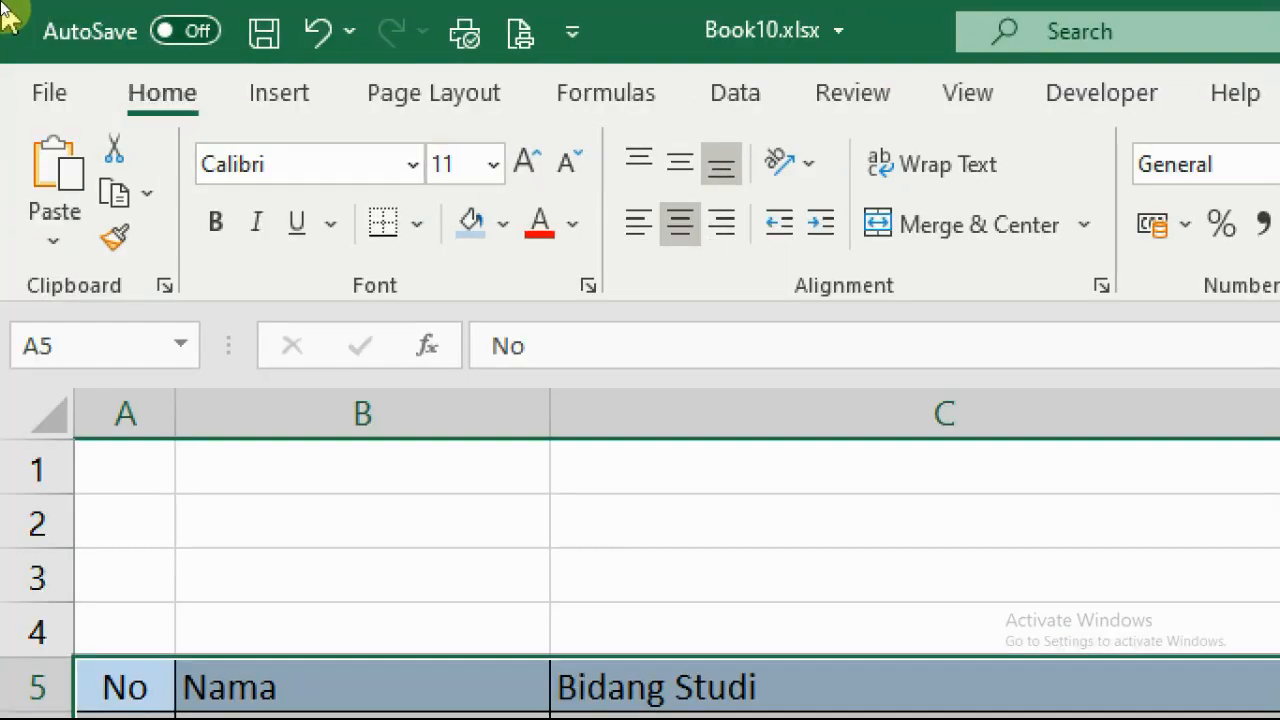
# - Insert a PivotTable from the selected range Sheet1!$A$5:$K$104, placed on a new worksheet
pyautogui.click(290, 98)
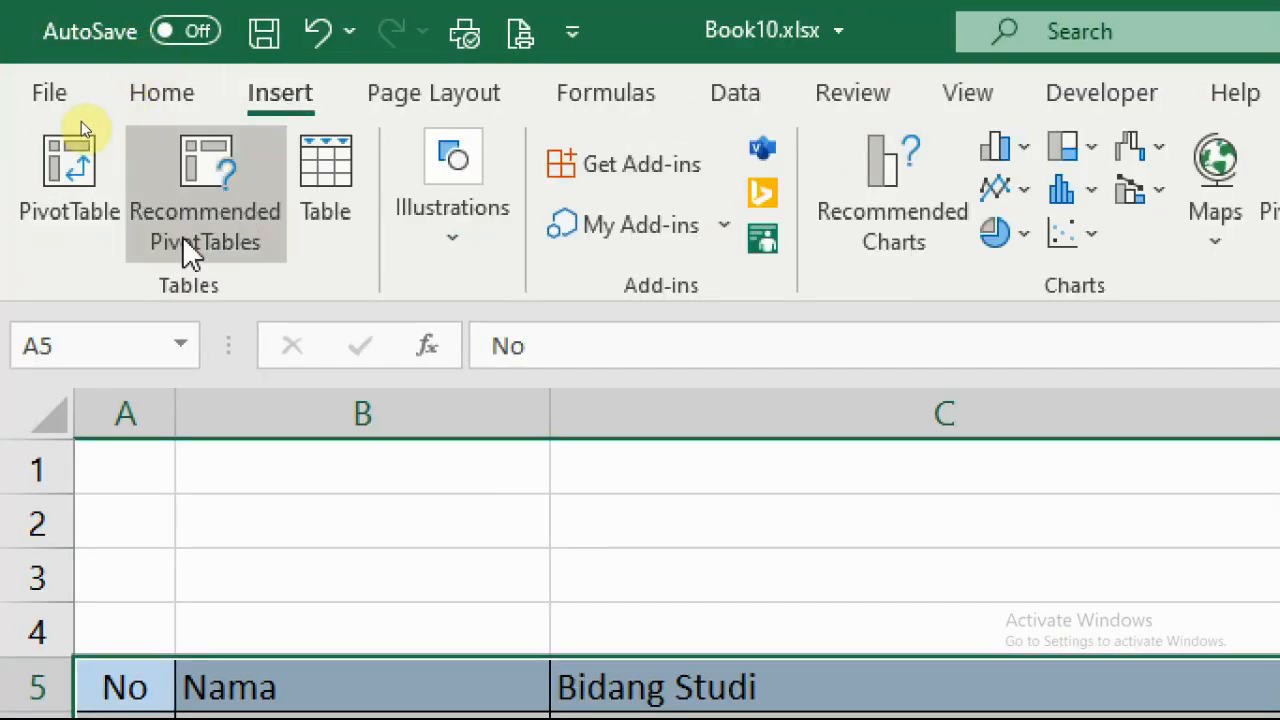
pyautogui.click(51, 171)
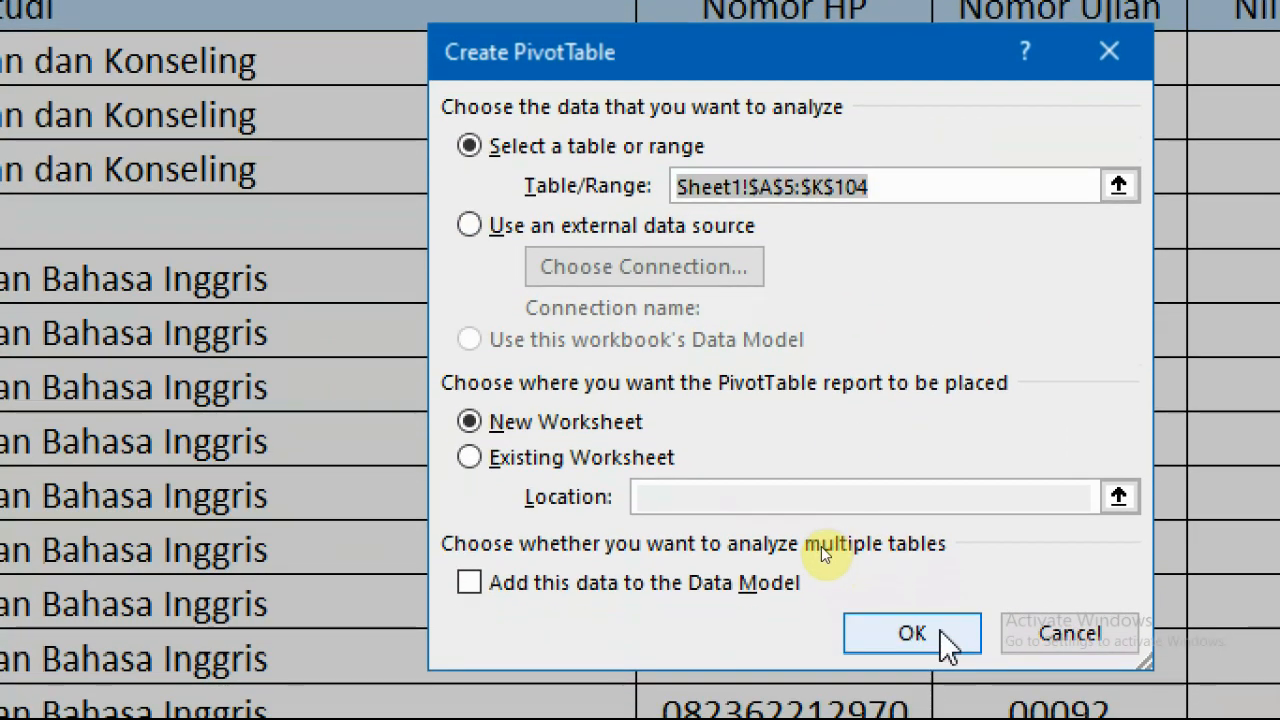
pyautogui.click(930, 652)
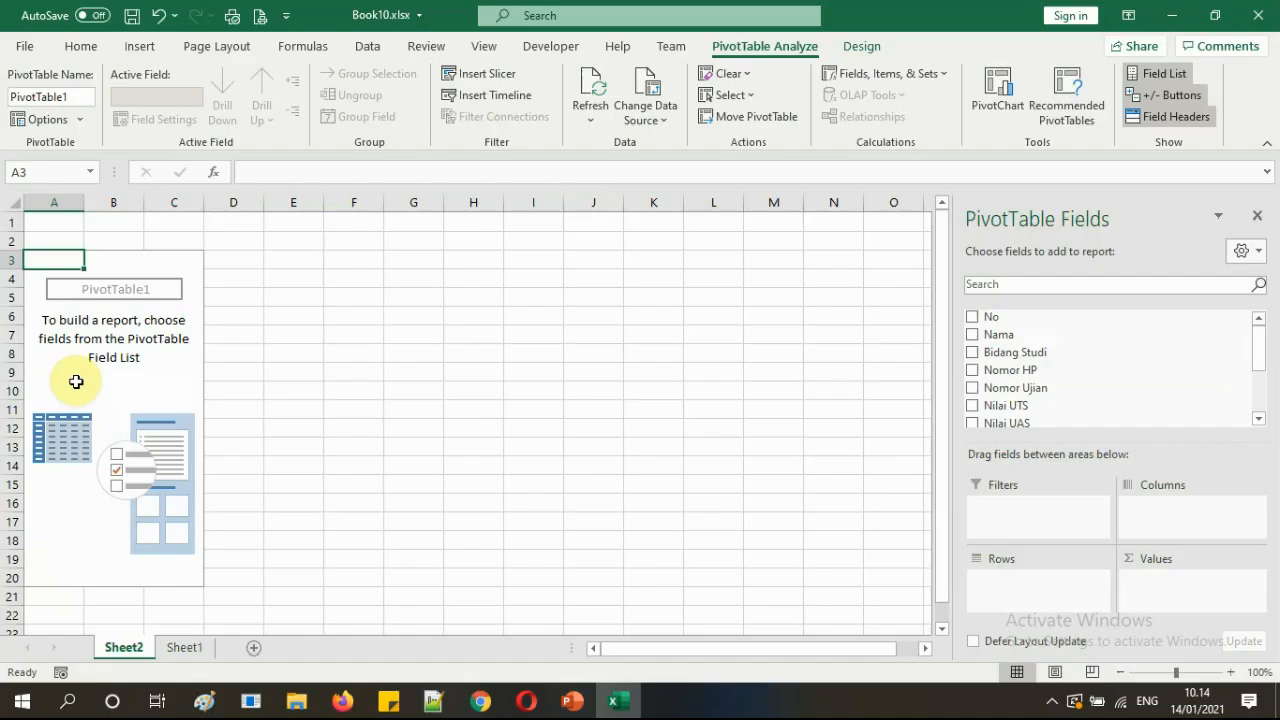
# - Compare the empty PivotTable on Sheet2 with the source data on Sheet1, finishing on Sheet2
pyautogui.click(103, 394)
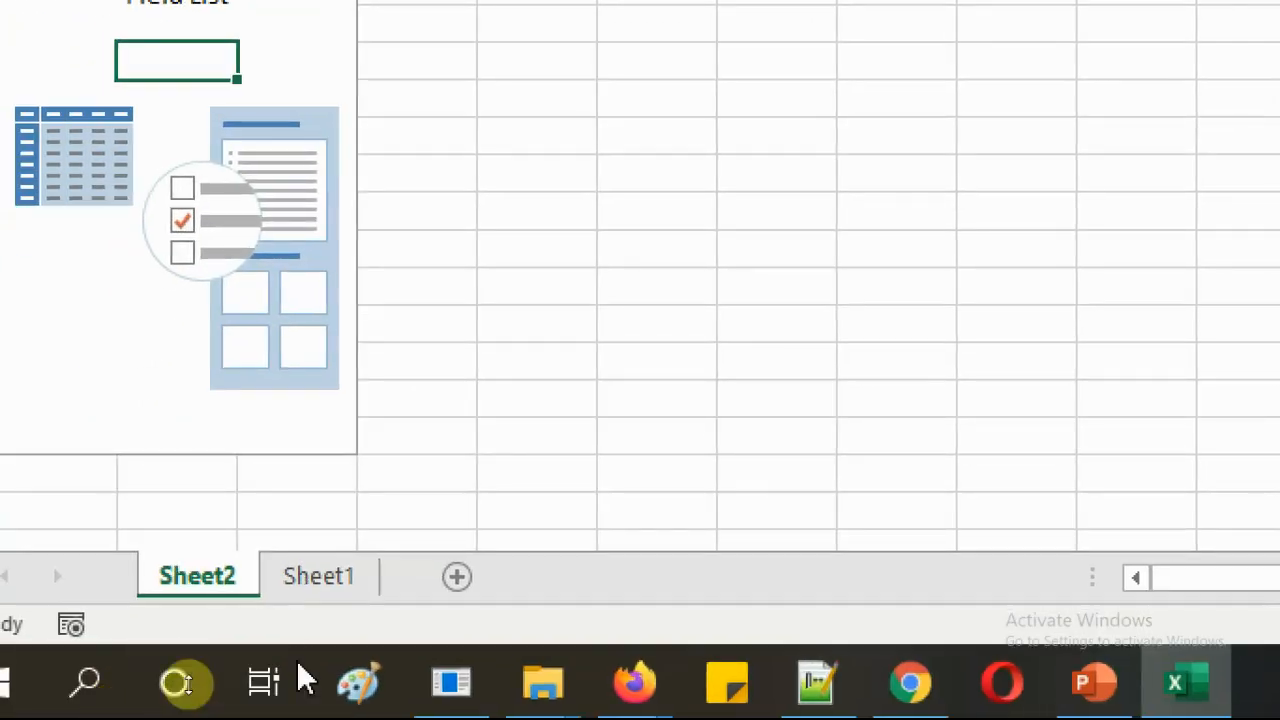
pyautogui.click(338, 577)
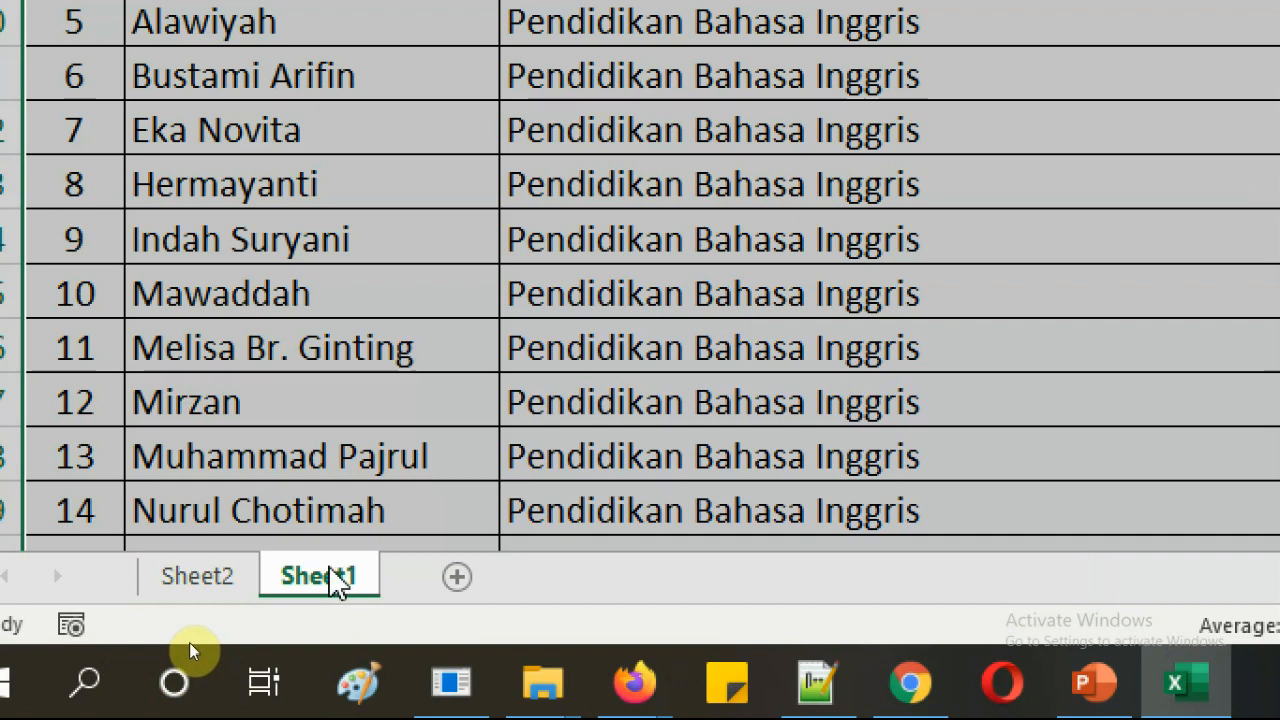
pyautogui.click(219, 578)
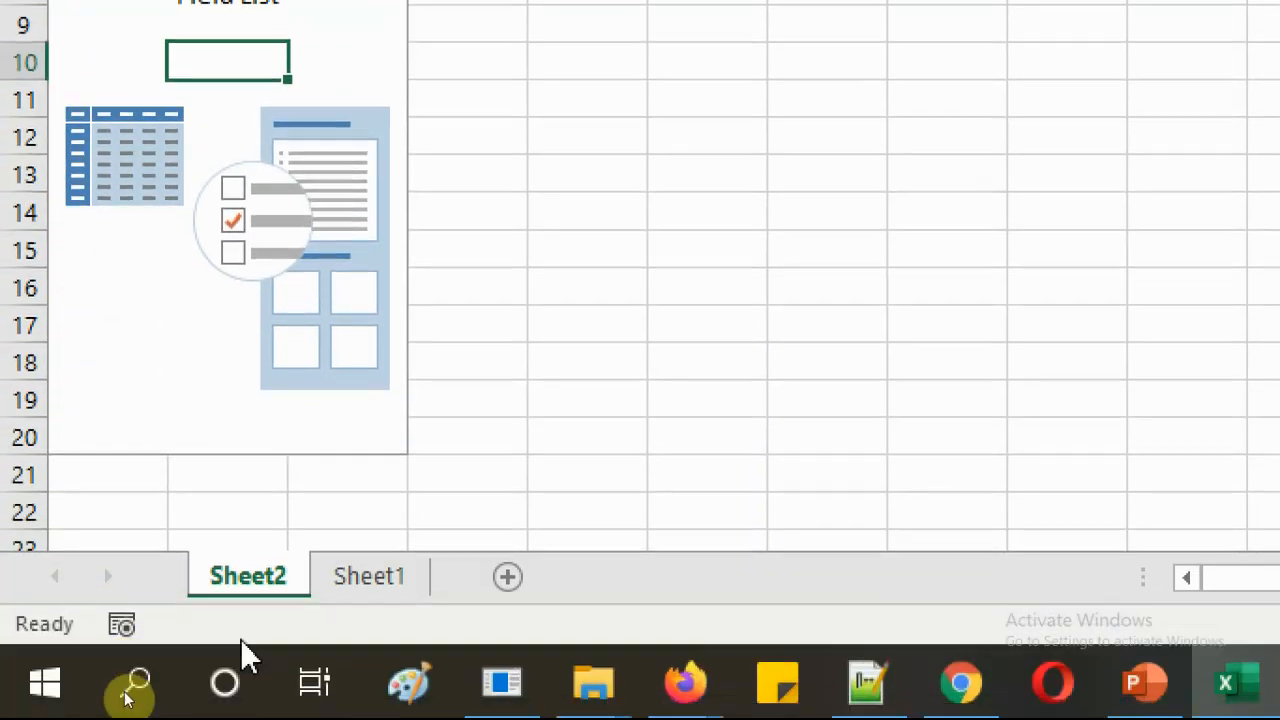
pyautogui.click(368, 578)
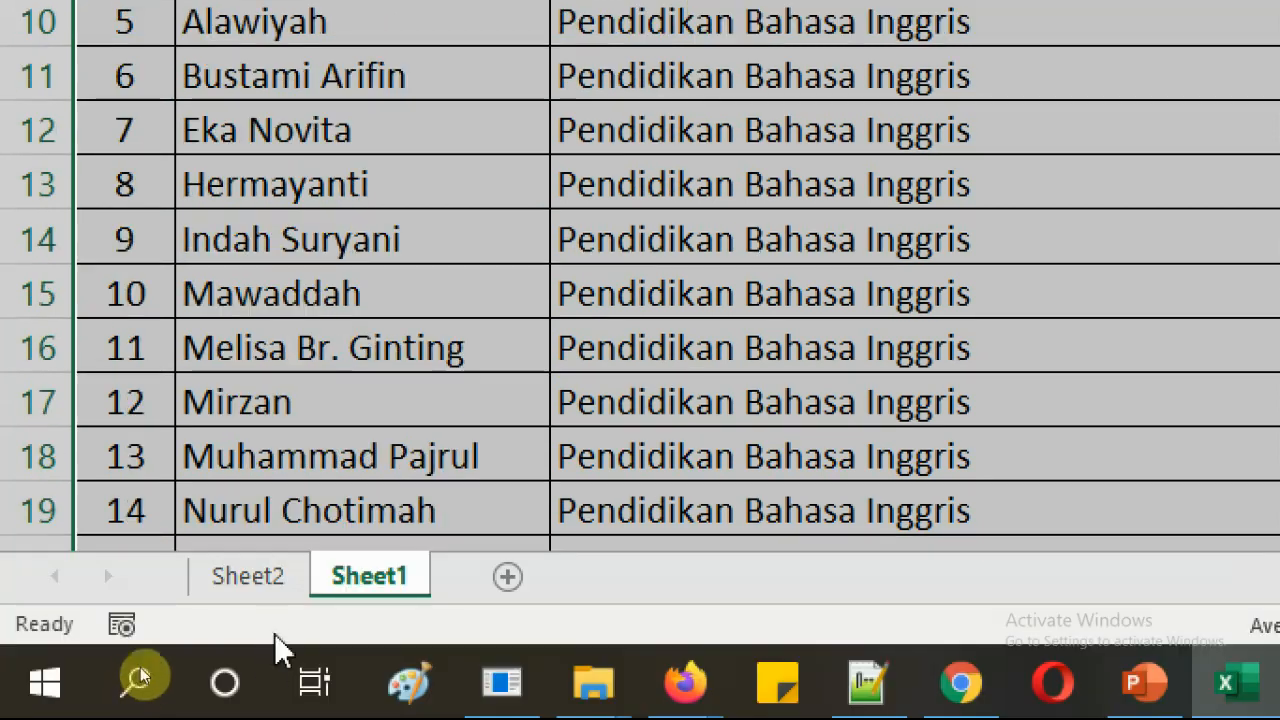
pyautogui.click(250, 585)
pyautogui.click(194, 171)
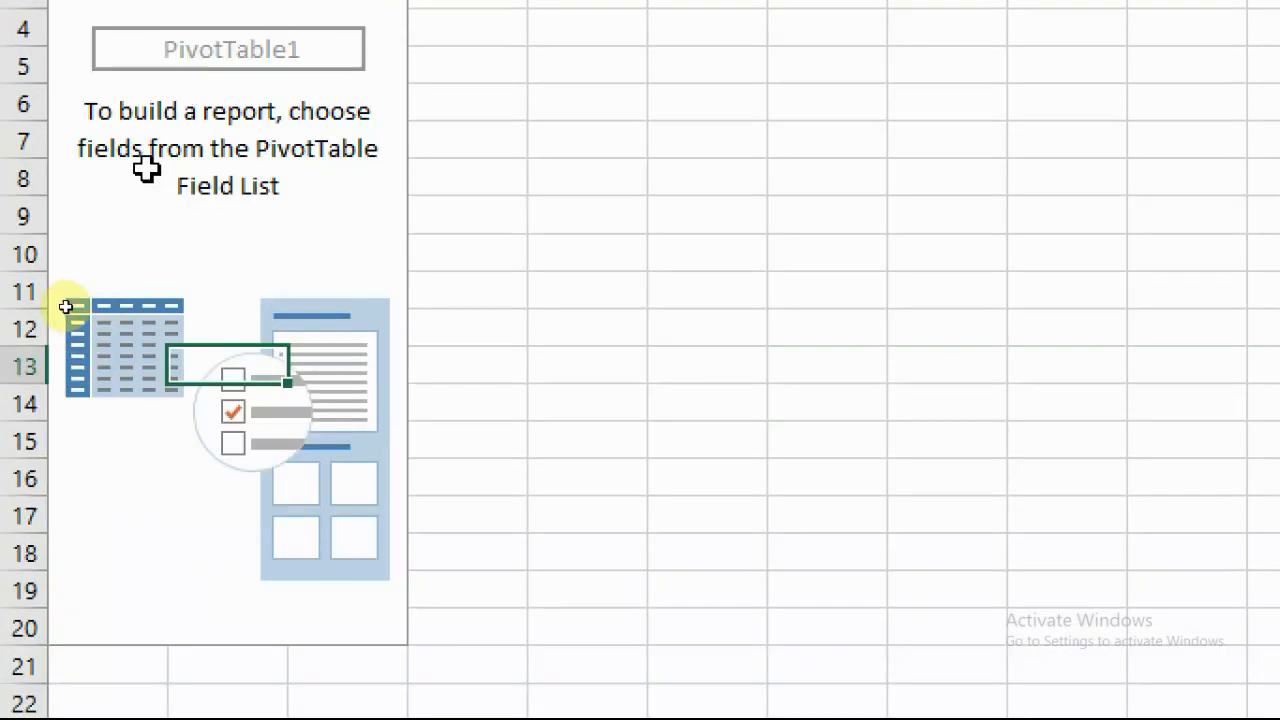
pyautogui.click(226, 318)
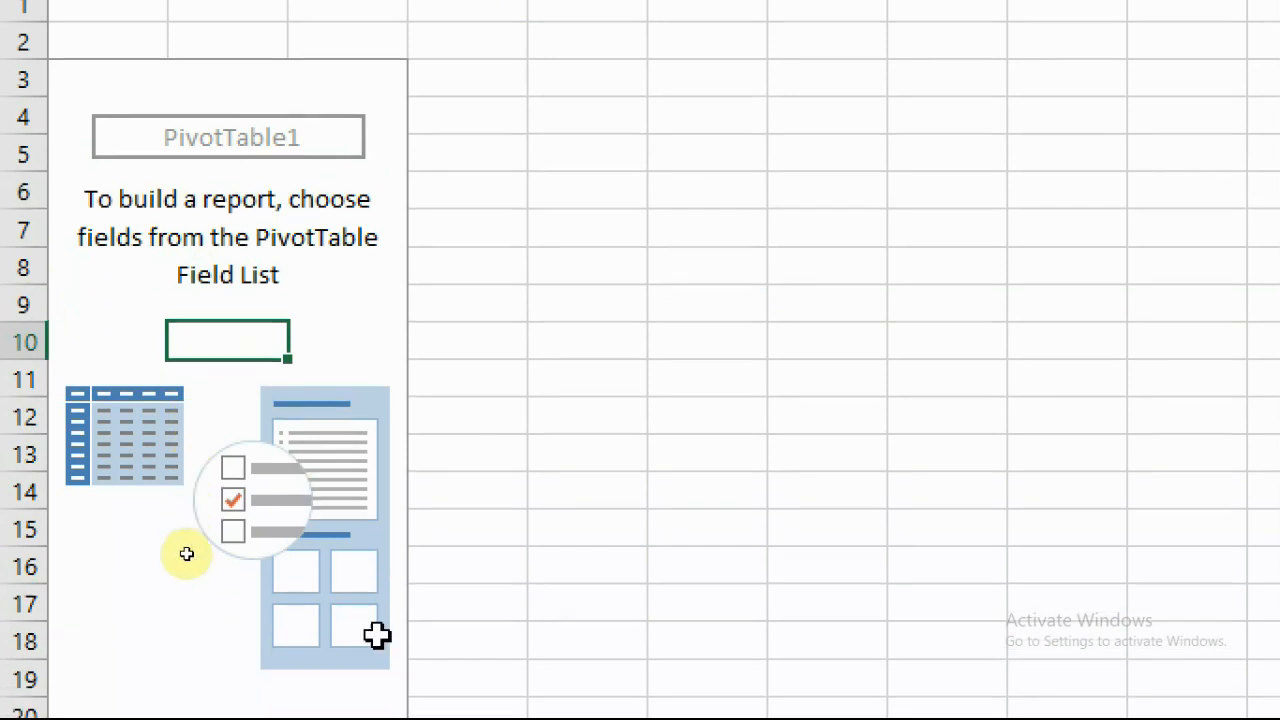
# - Enable the Classic PivotTable layout, which allows dragging fields in the grid, in the display options of the PivotTable on Sheet2
pyautogui.click(132, 533)
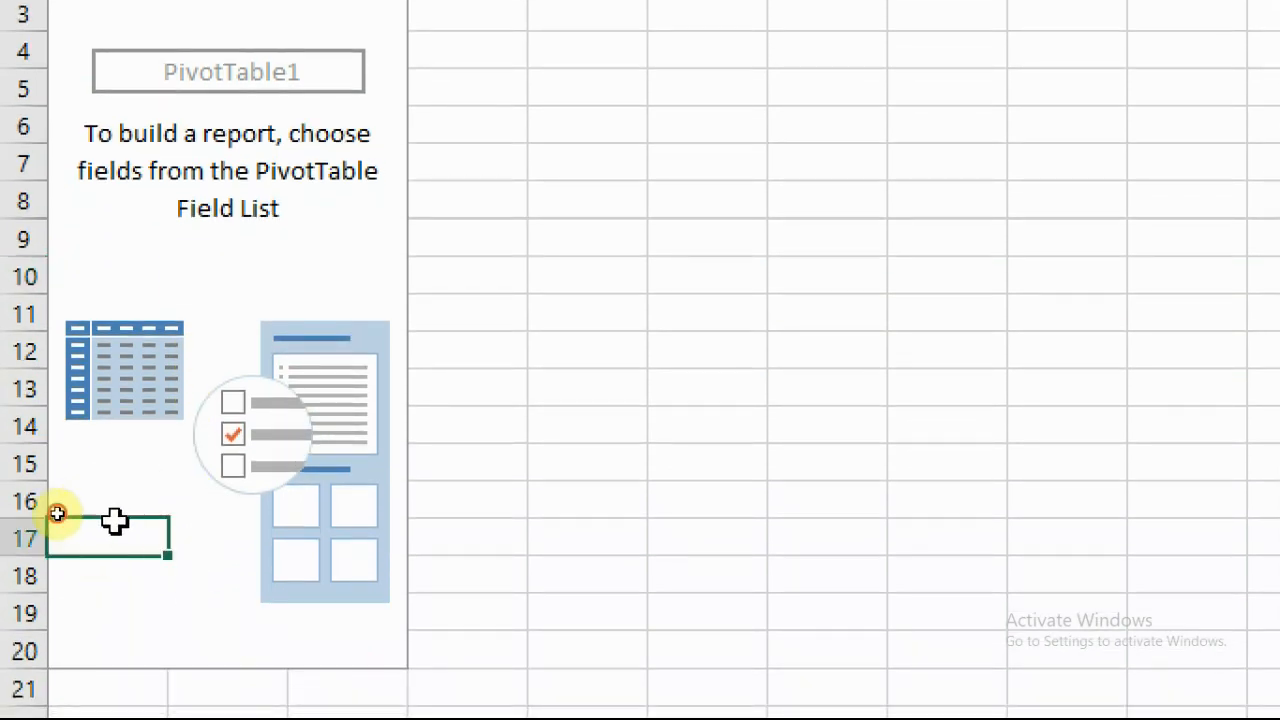
pyautogui.rightClick(128, 537)
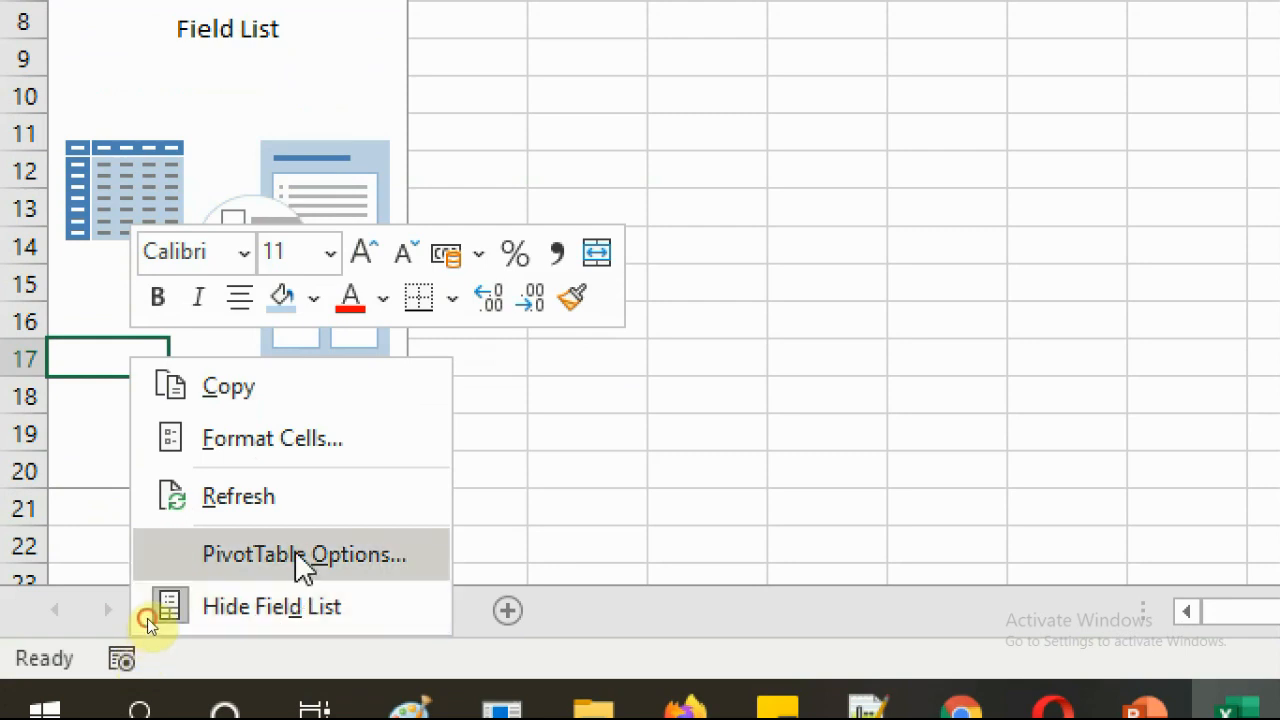
pyautogui.click(298, 556)
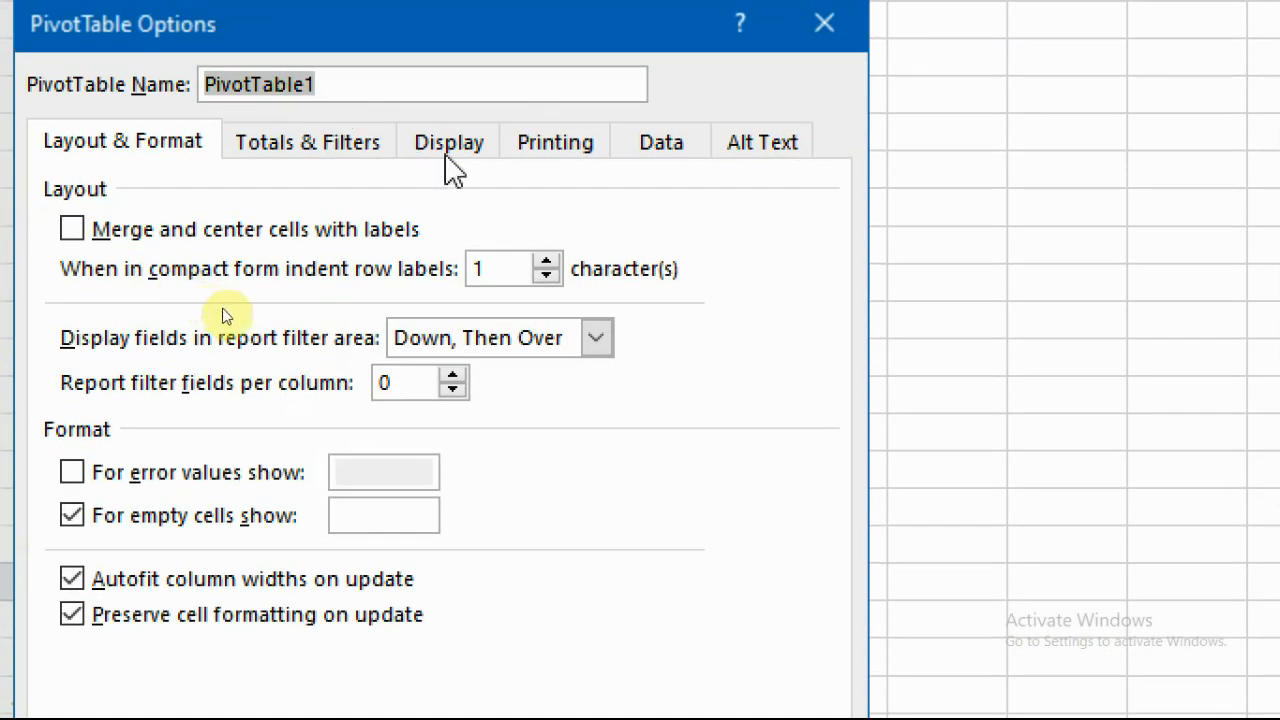
pyautogui.click(447, 150)
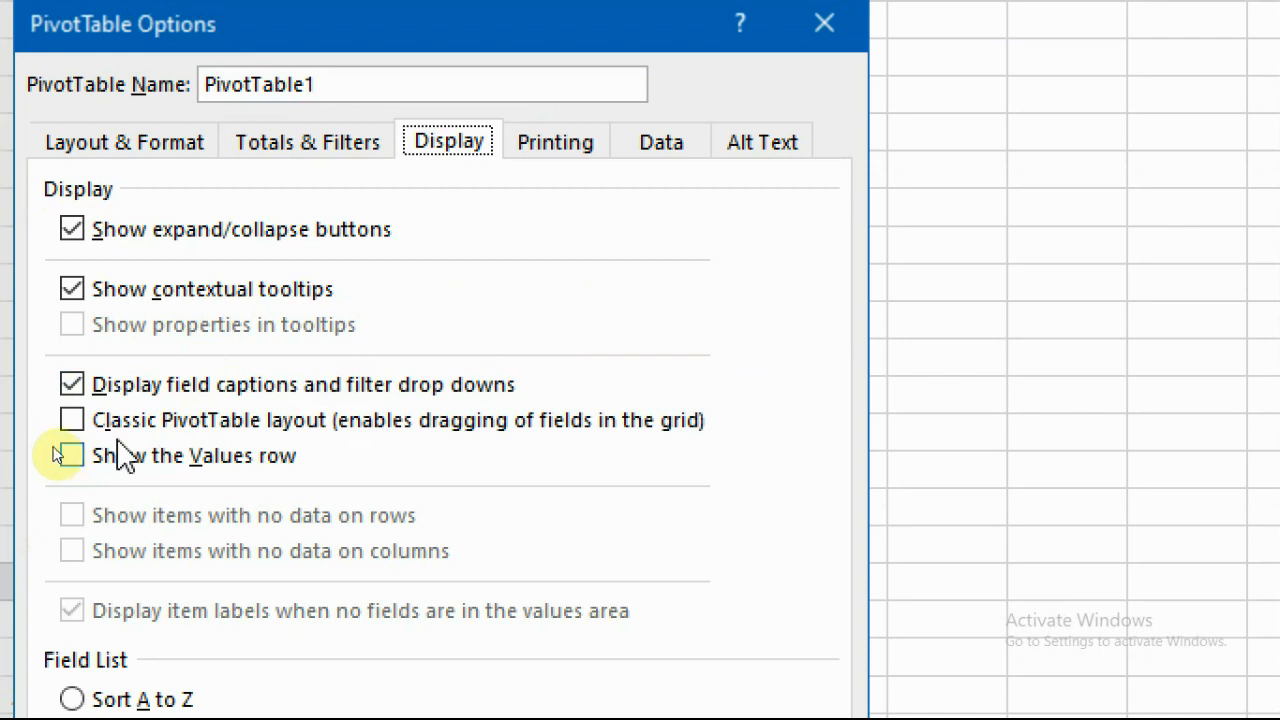
pyautogui.click(98, 426)
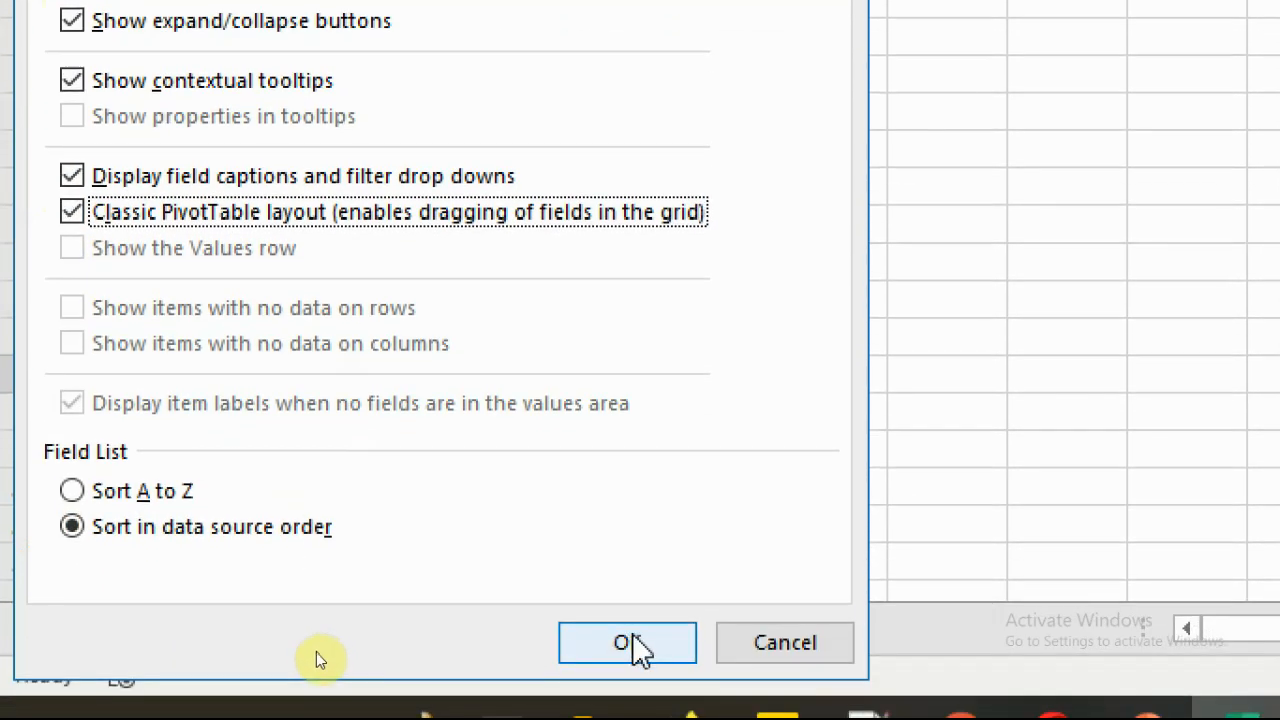
pyautogui.click(628, 632)
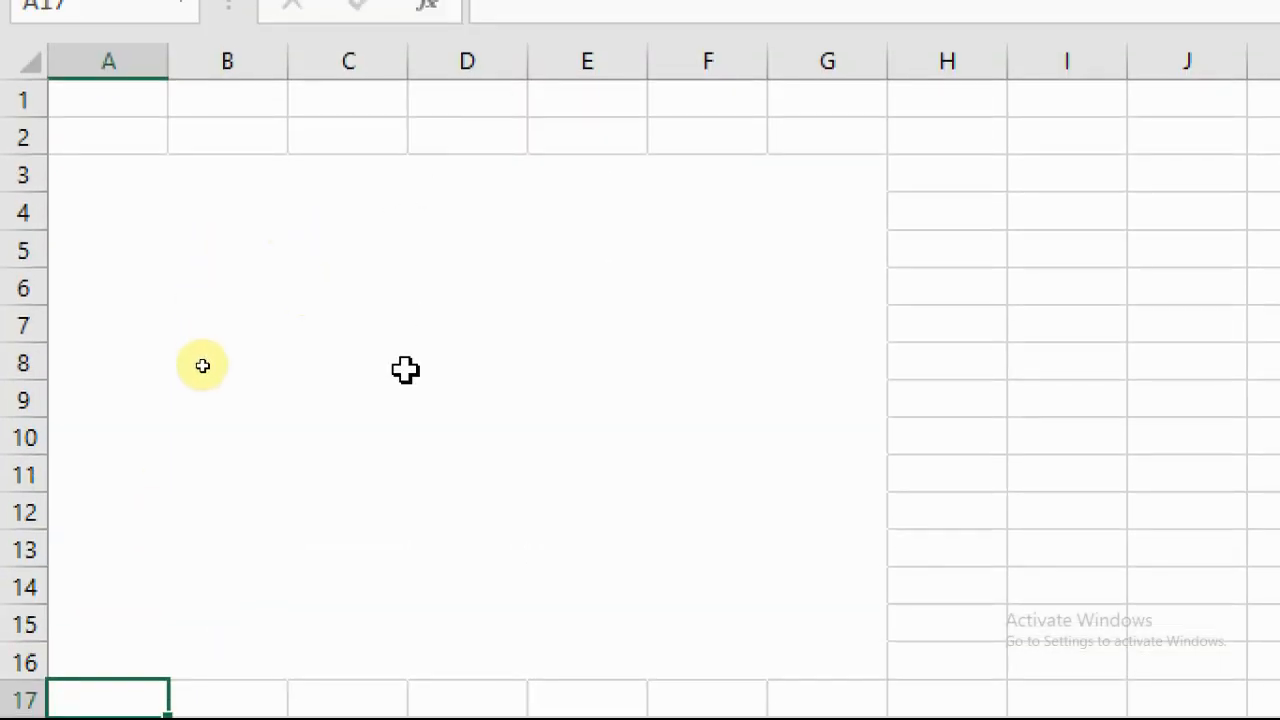
# - Place the Bidang Studi field in the row area of the PivotTable on Sheet2
pyautogui.click(411, 363)
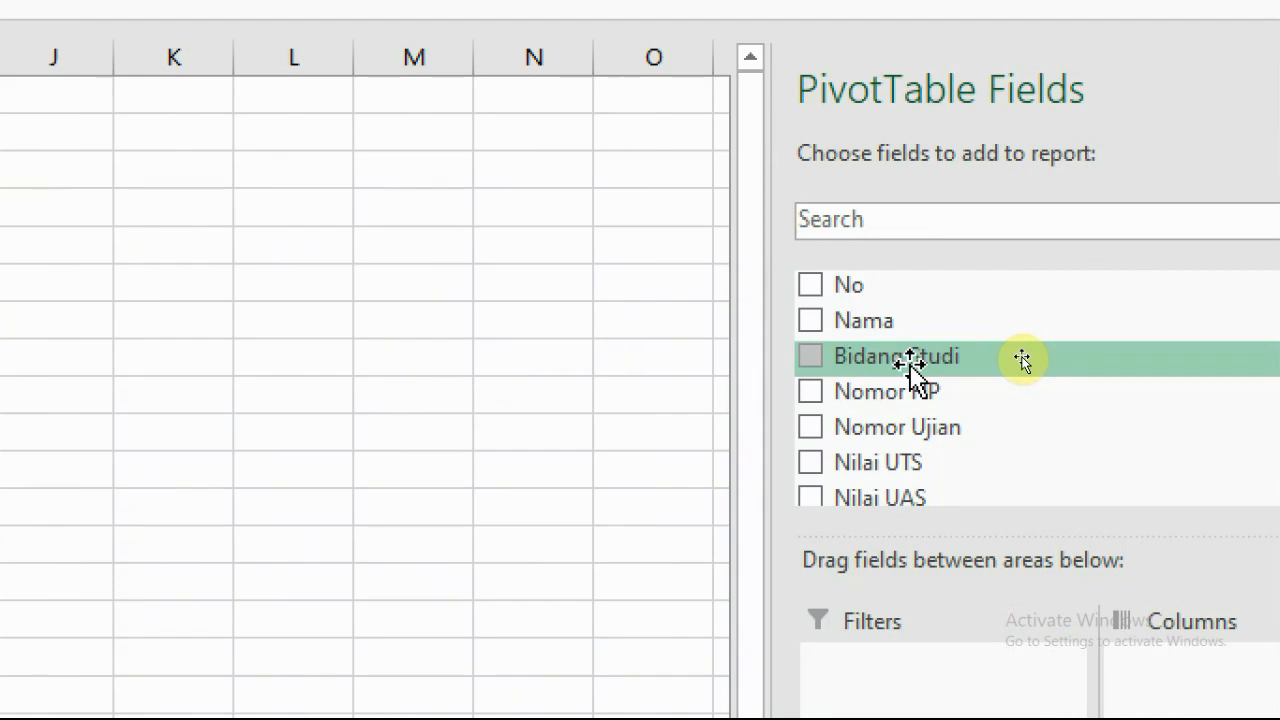
pyautogui.moveTo(910, 365); pyautogui.dragTo(100, 340)
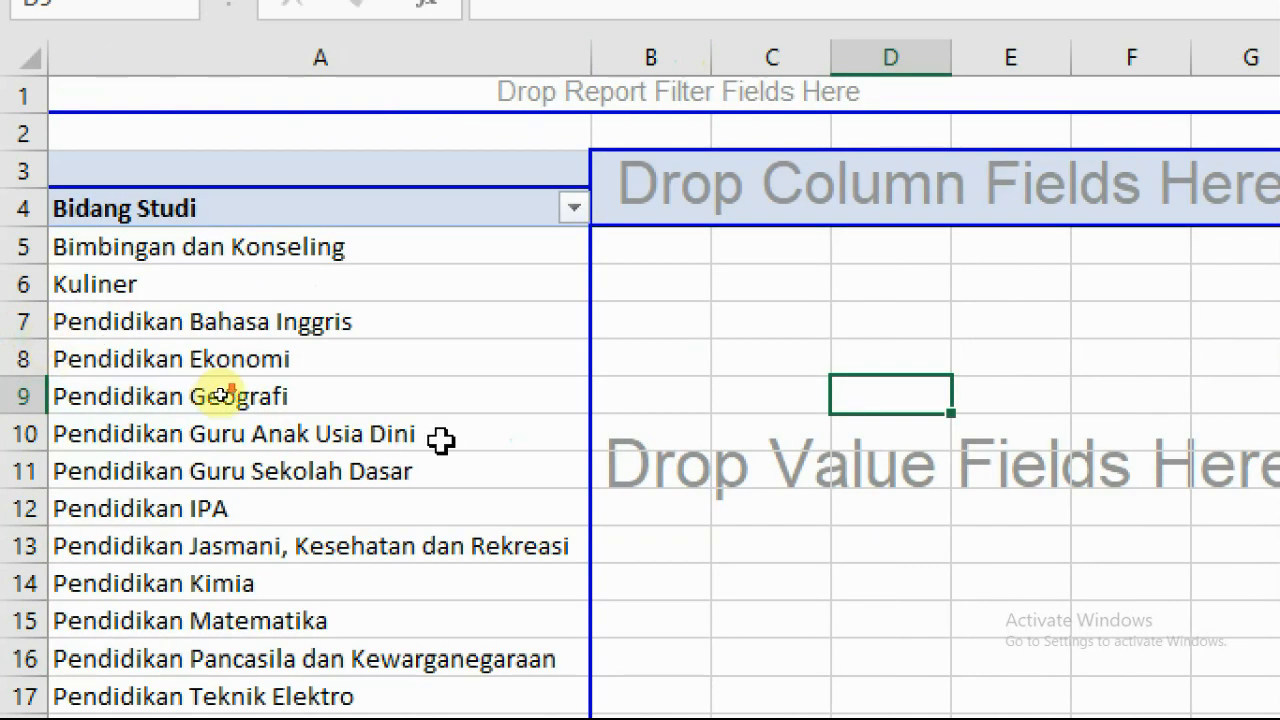
pyautogui.scroll(-4, 441, 440)
pyautogui.scroll(4, 441, 440)
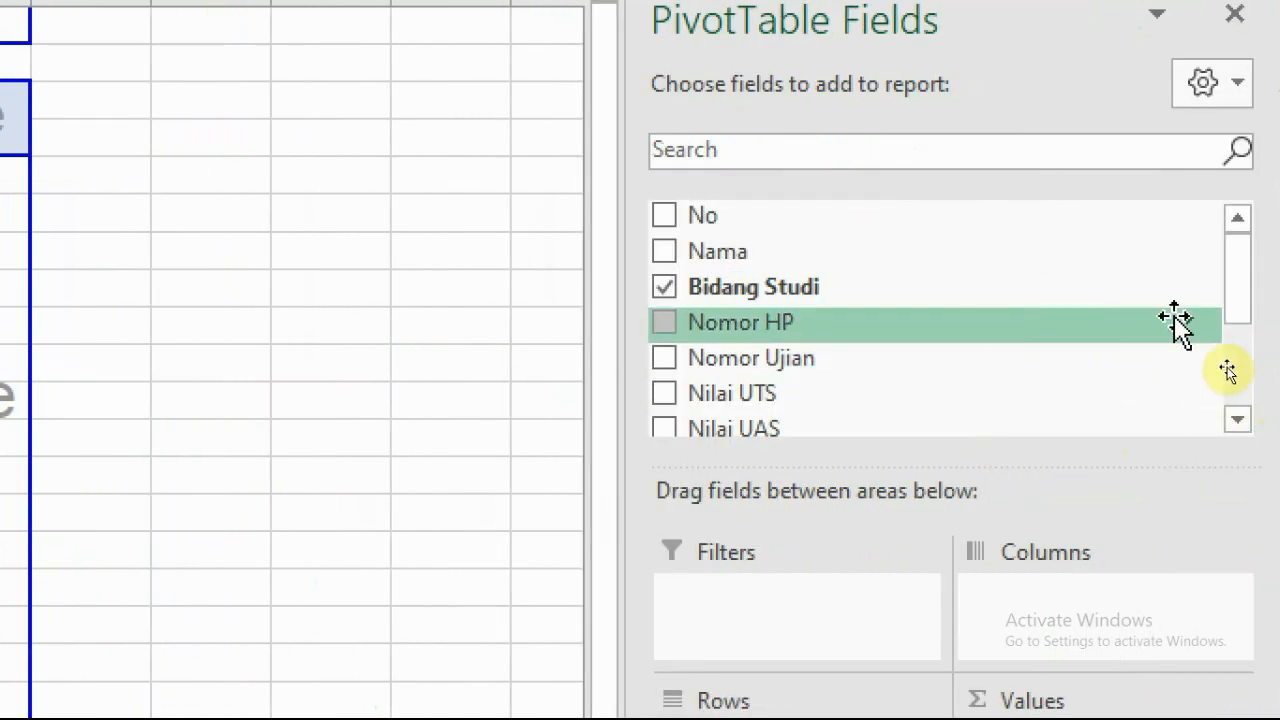
# - Place Status Lulus in the PivotTable's column area and Nomor Ujian in its value area as a count
pyautogui.moveTo(1240, 272); pyautogui.dragTo(1250, 375)
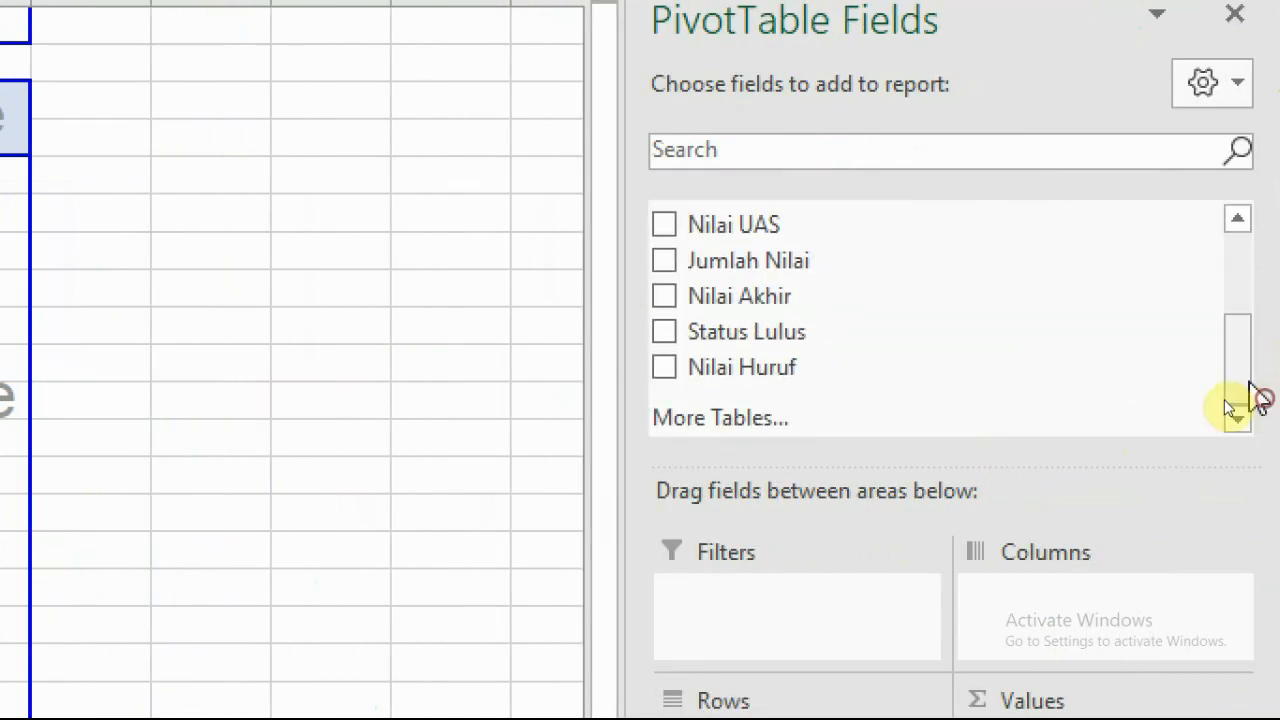
pyautogui.moveTo(817, 334); pyautogui.dragTo(0, 315)
pyautogui.moveTo(149, 308); pyautogui.dragTo(1270, 110)
pyautogui.moveTo(1115, 107); pyautogui.dragTo(770, 117)
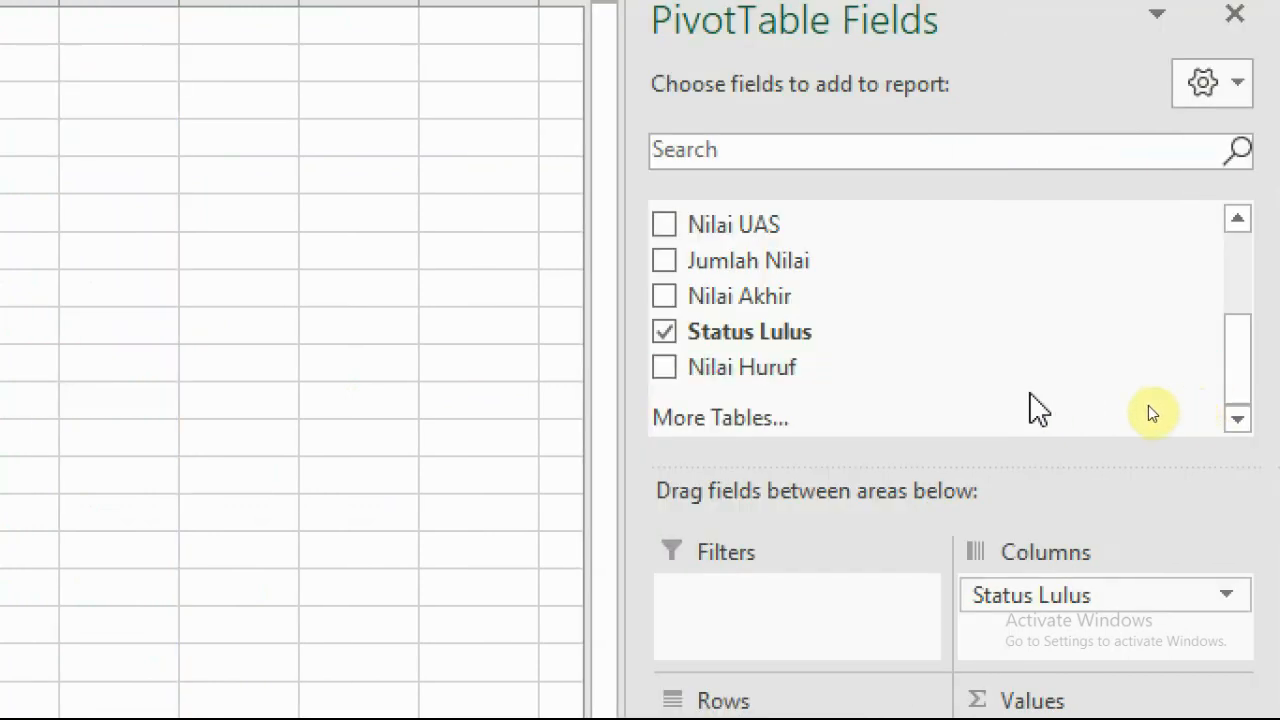
pyautogui.moveTo(1238, 375); pyautogui.dragTo(1241, 292)
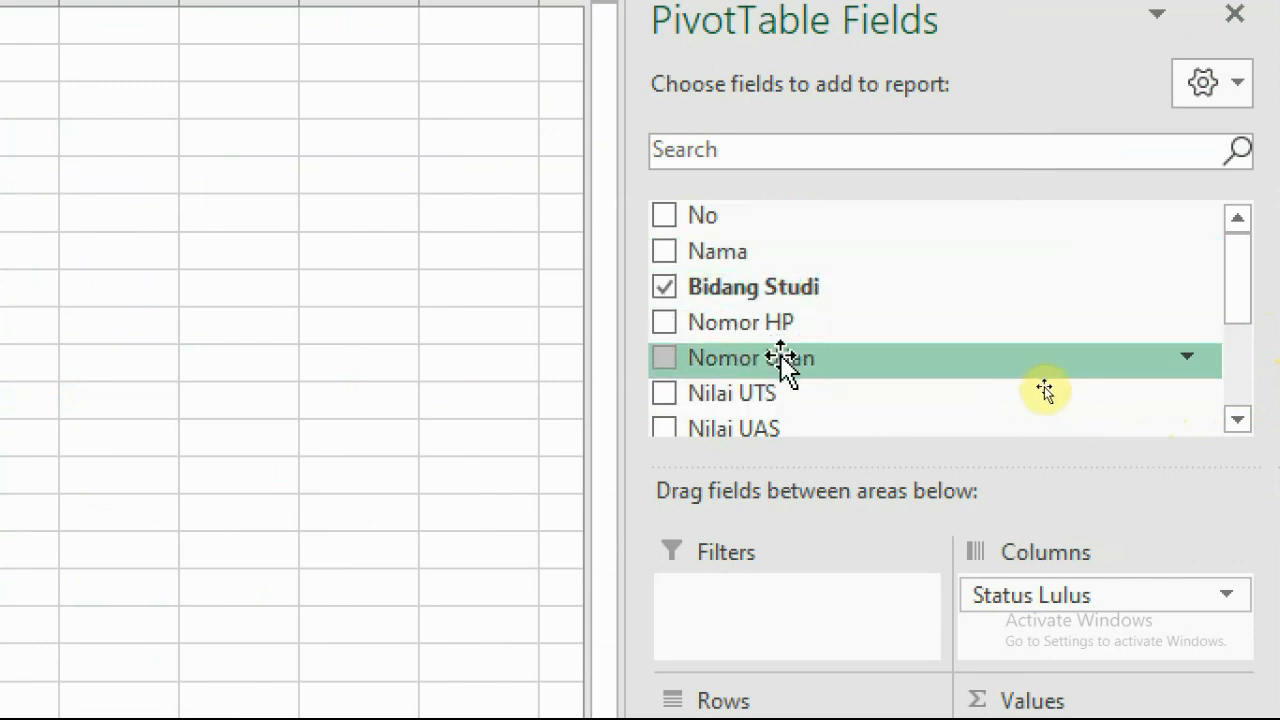
pyautogui.moveTo(834, 371); pyautogui.dragTo(702, 408)
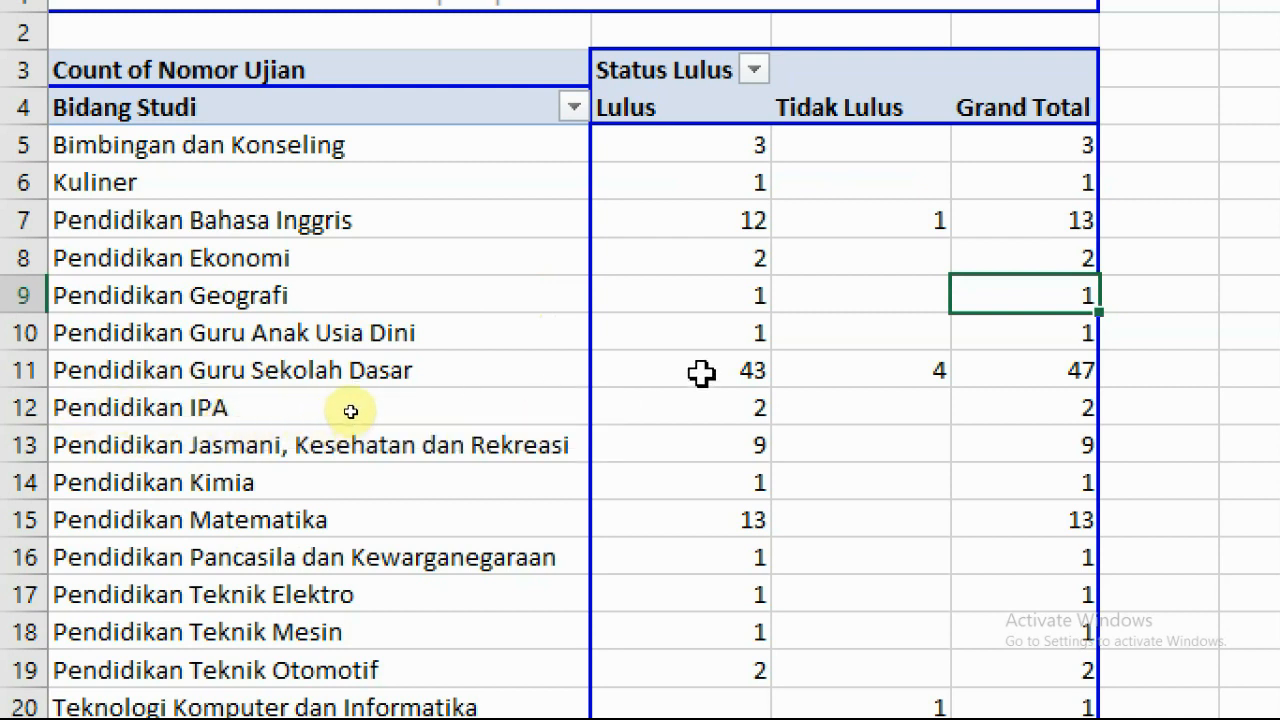
# - Examine the Lulus, Tidak Lulus and Grand Total counts for each Bidang Studi and in the bottom total row
pyautogui.moveTo(893, 378)
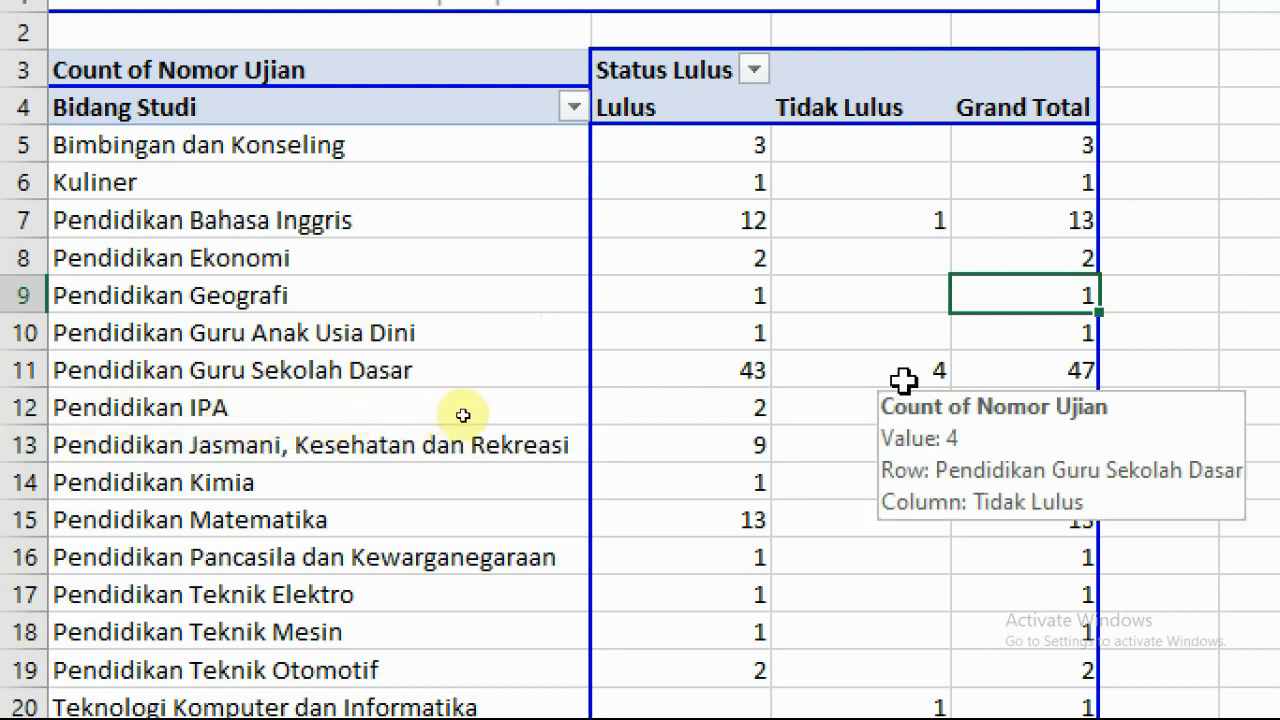
pyautogui.moveTo(1025, 380)
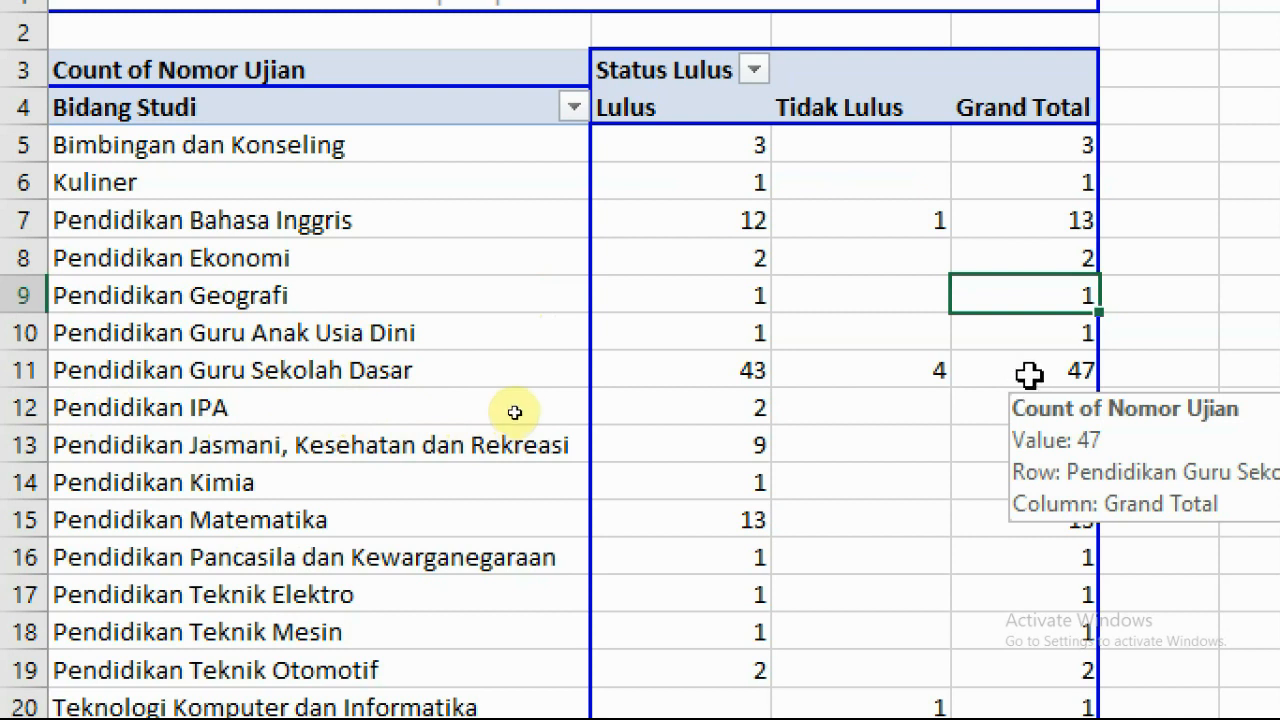
pyautogui.scroll(-2, 517, 583)
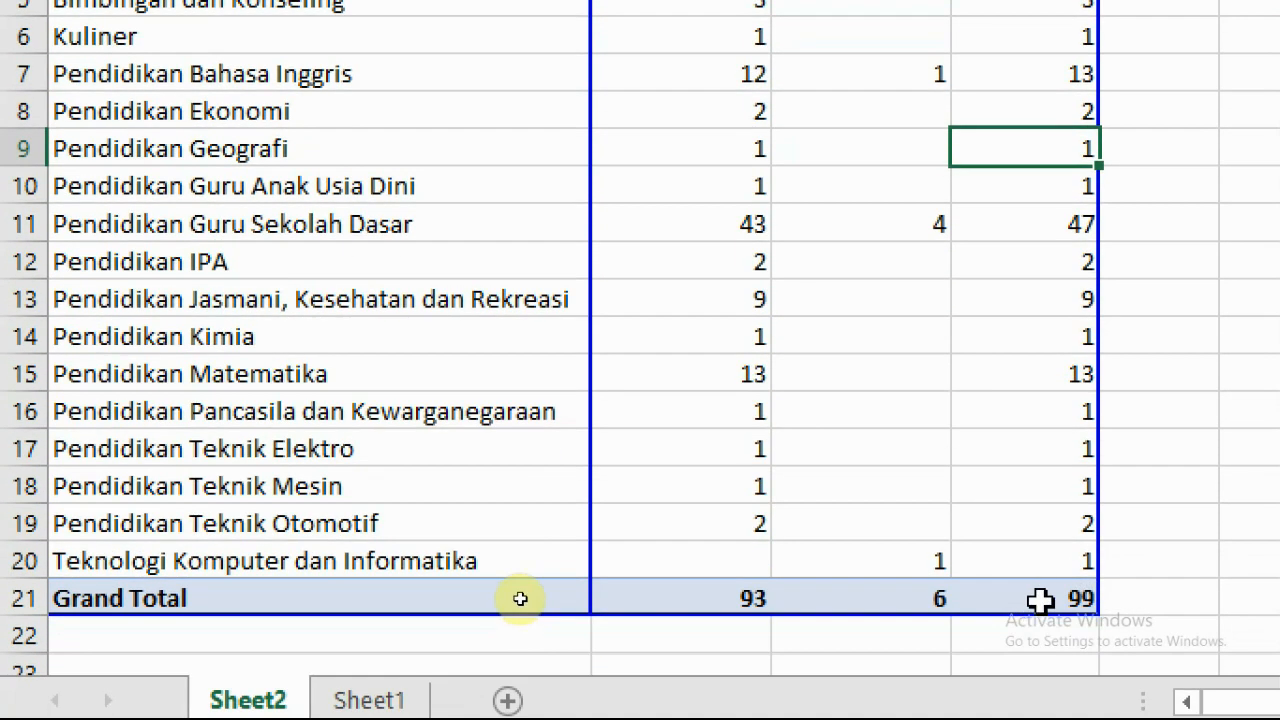
pyautogui.moveTo(1044, 600)
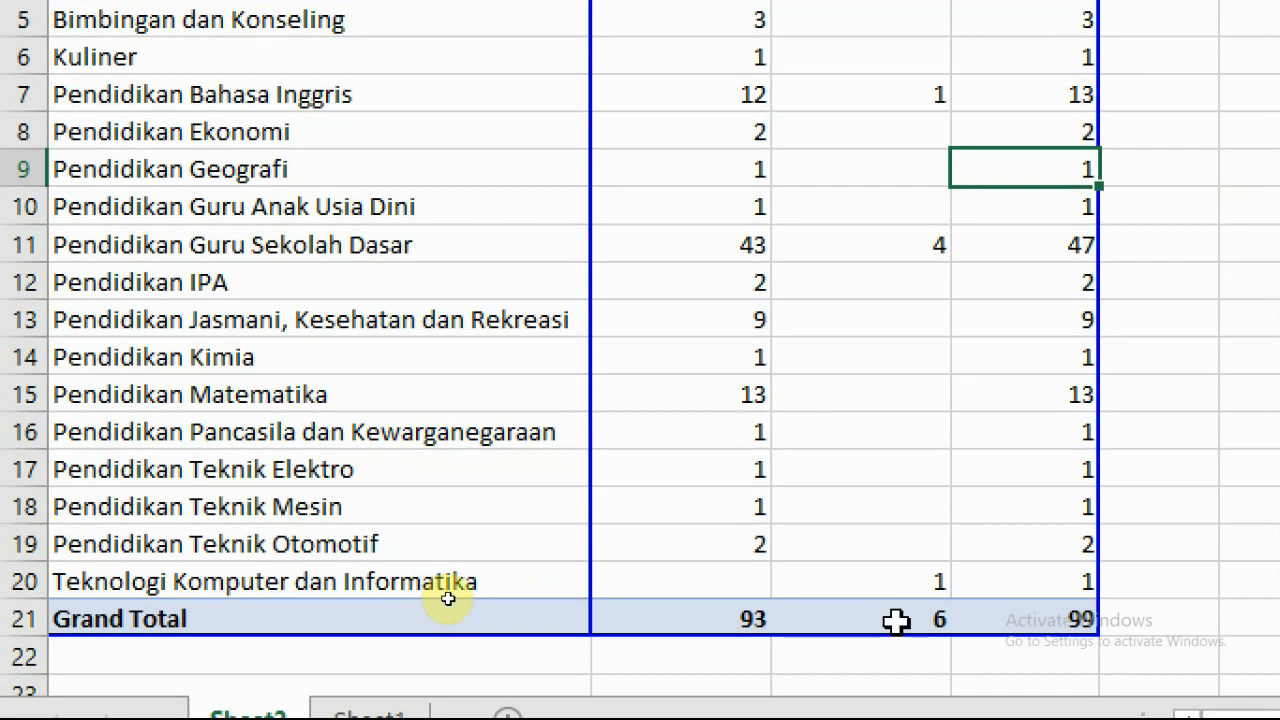
pyautogui.moveTo(896, 621)
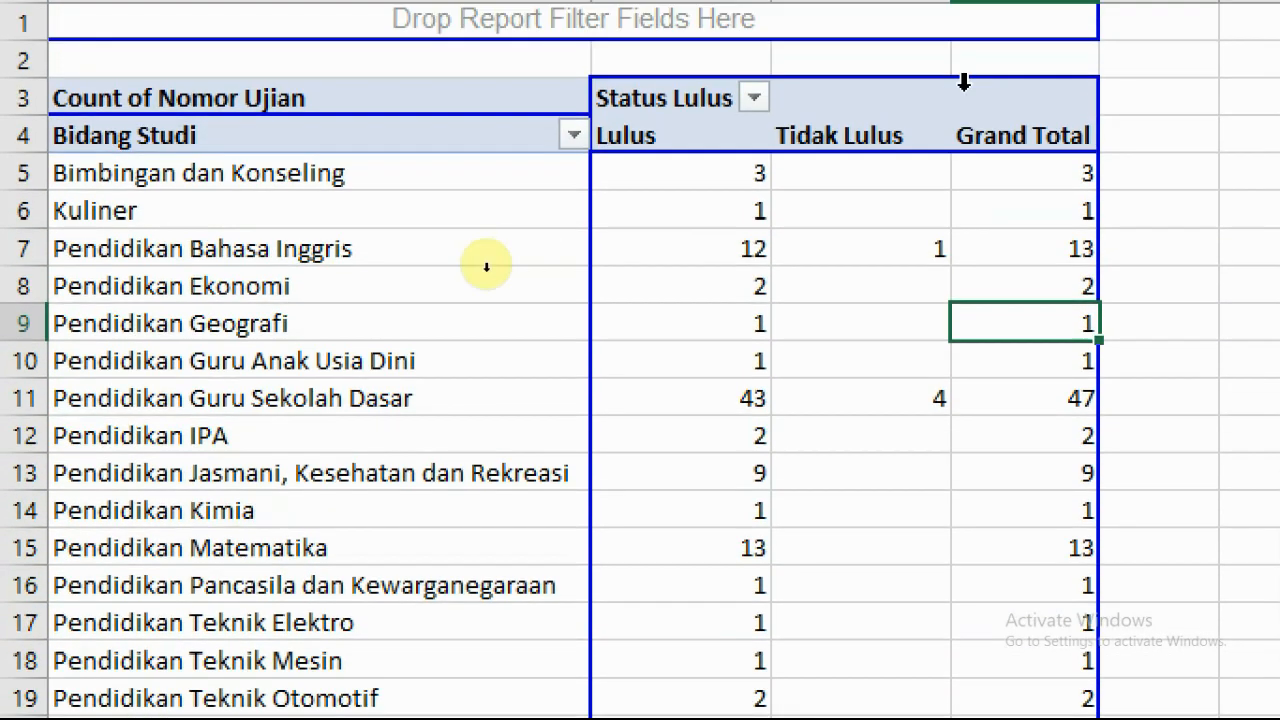
pyautogui.moveTo(872, 255)
pyautogui.moveTo(862, 500)
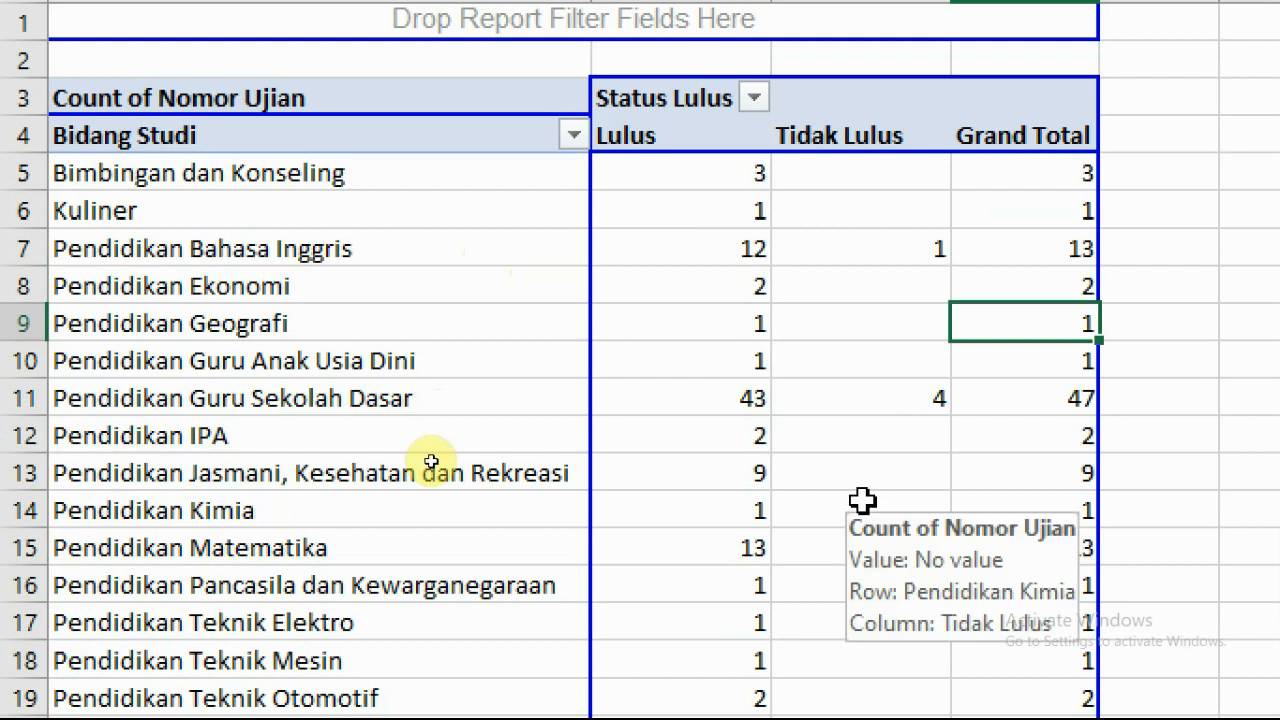
# - Hide the PivotTable field list and deselect the report by selecting an empty cell beside it
pyautogui.hotkey('ctrl', 'F3')
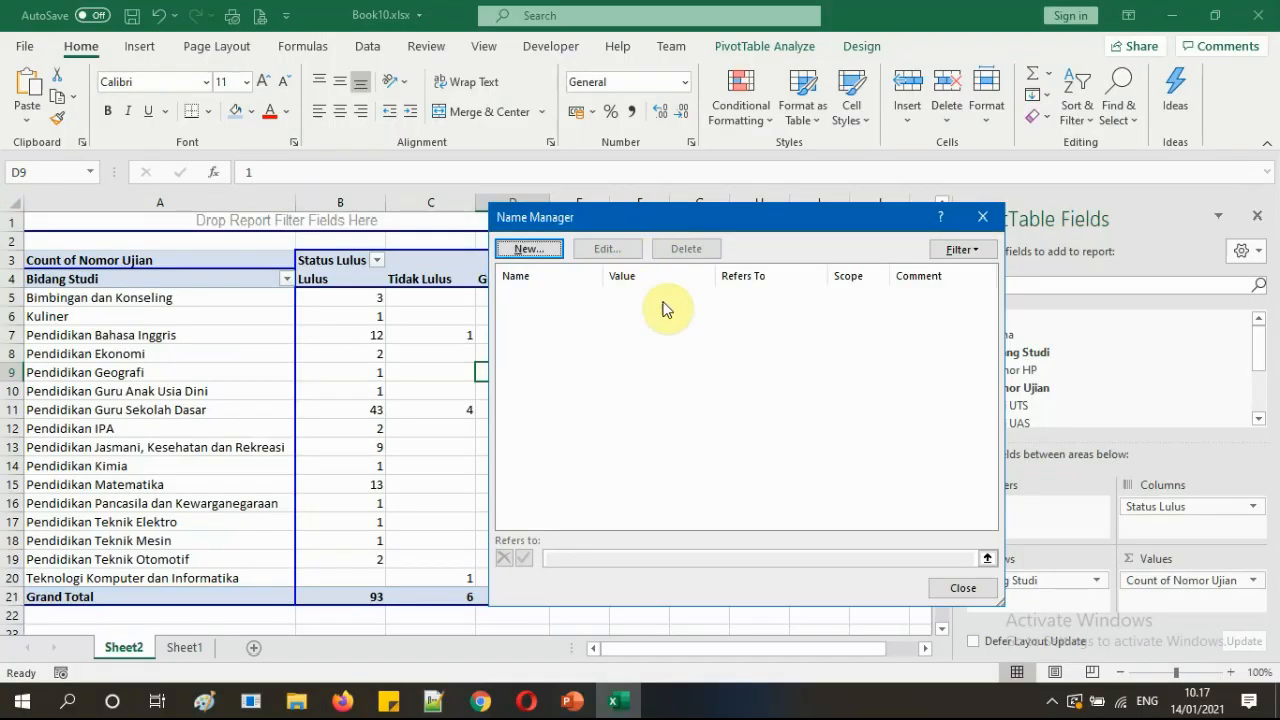
pyautogui.click(981, 218)
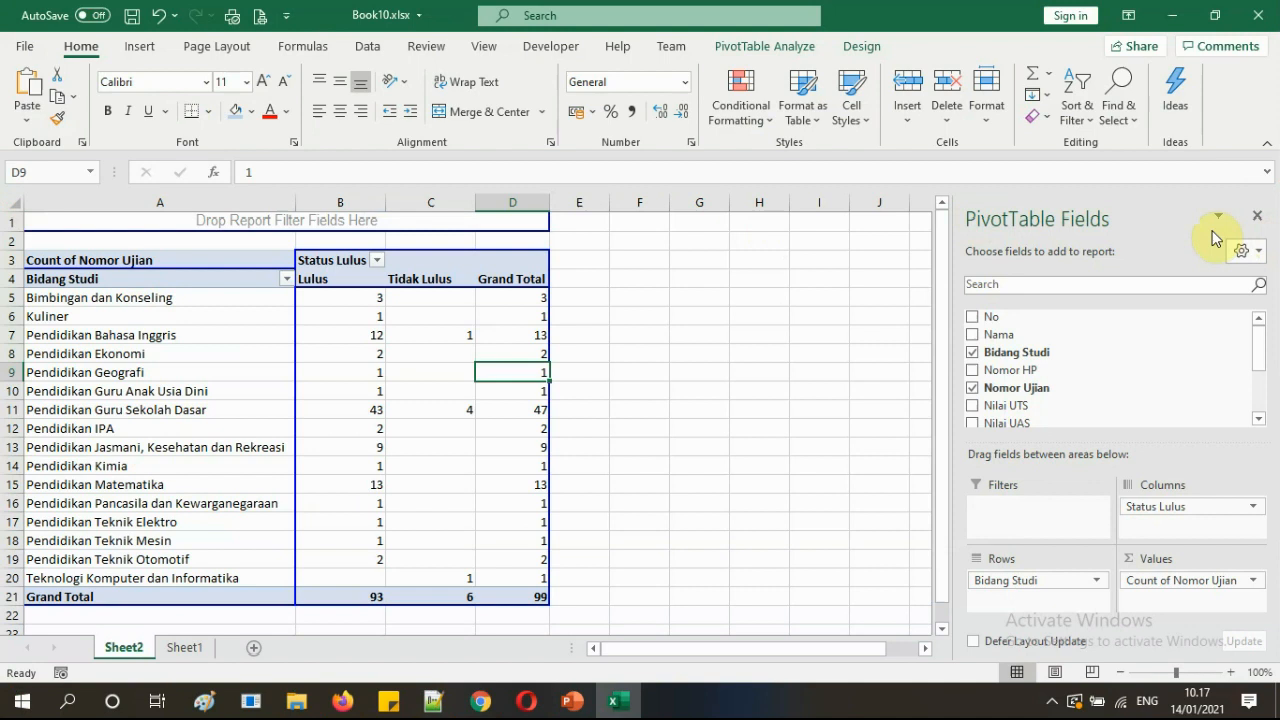
pyautogui.moveTo(737, 650); pyautogui.dragTo(680, 648)
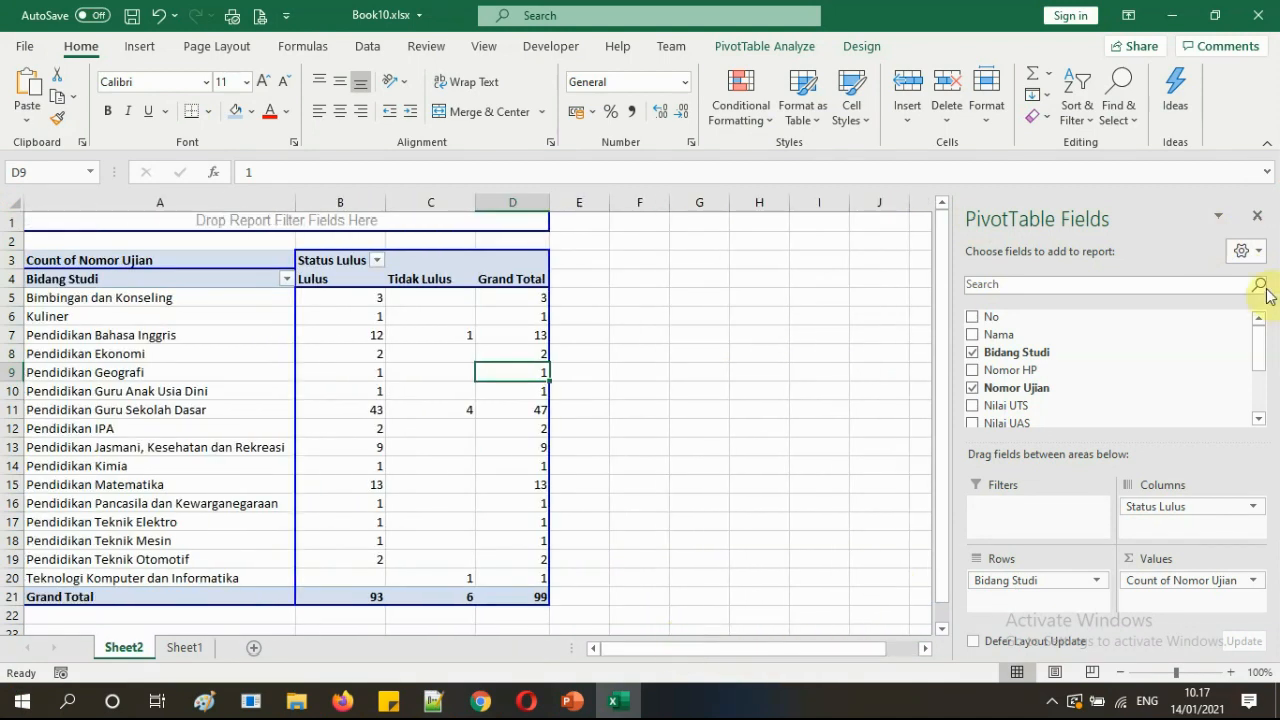
pyautogui.click(1257, 218)
pyautogui.click(699, 371)
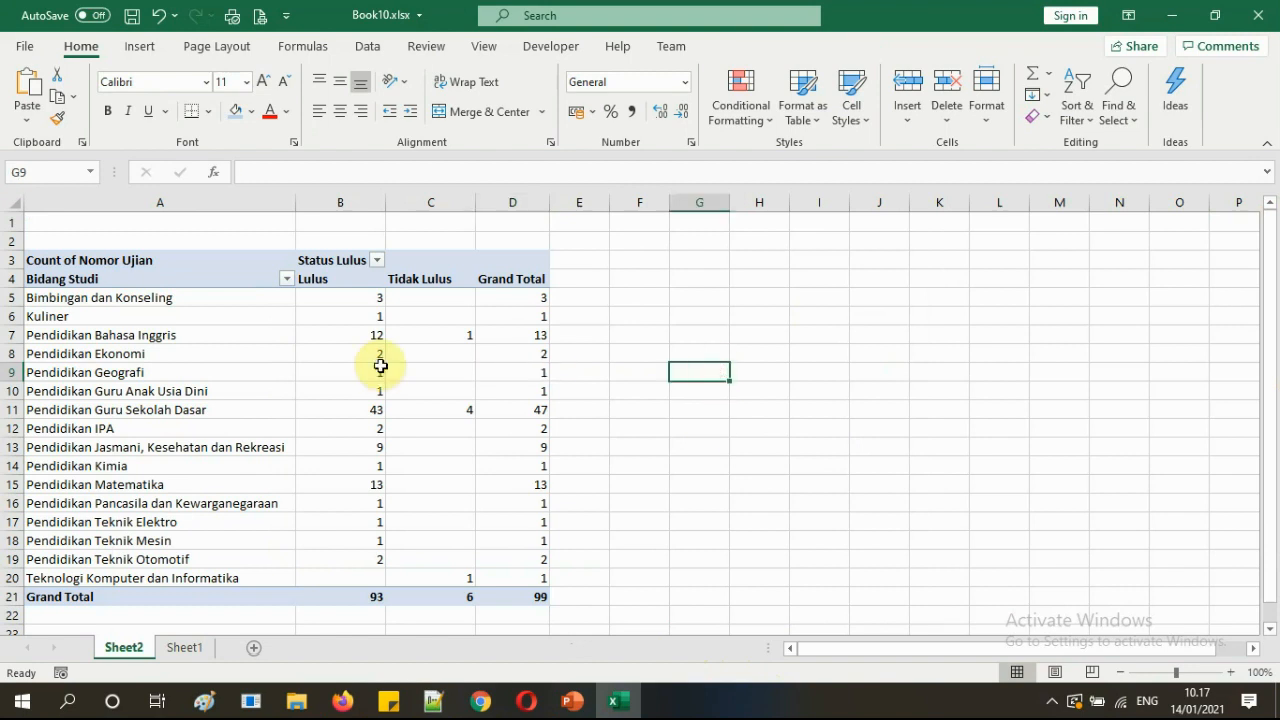
pyautogui.click(251, 356)
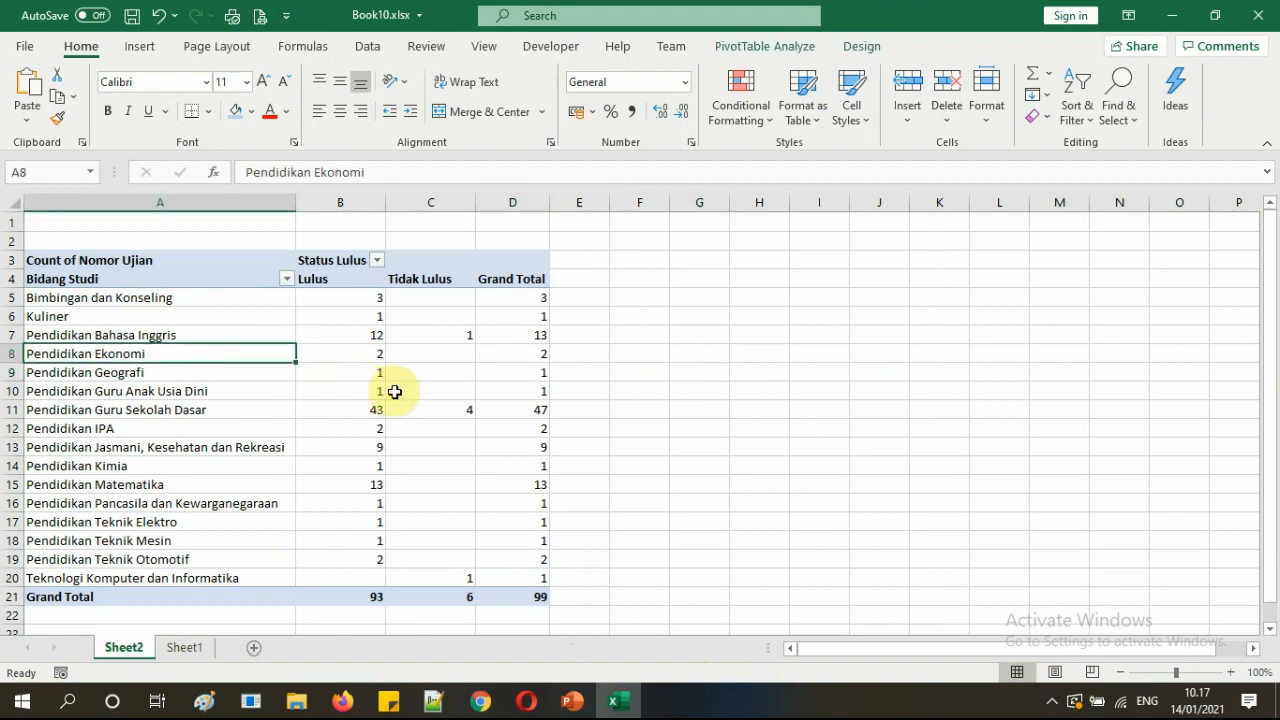
pyautogui.click(235, 415)
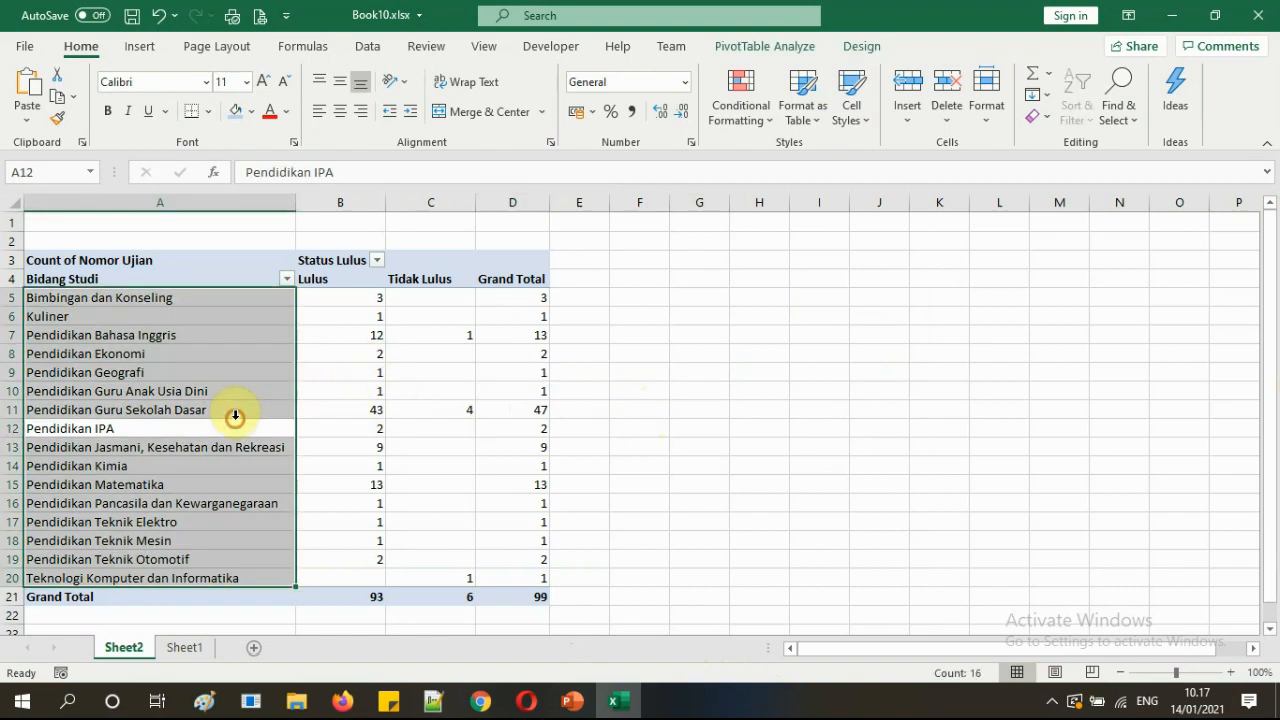
pyautogui.click(586, 406)
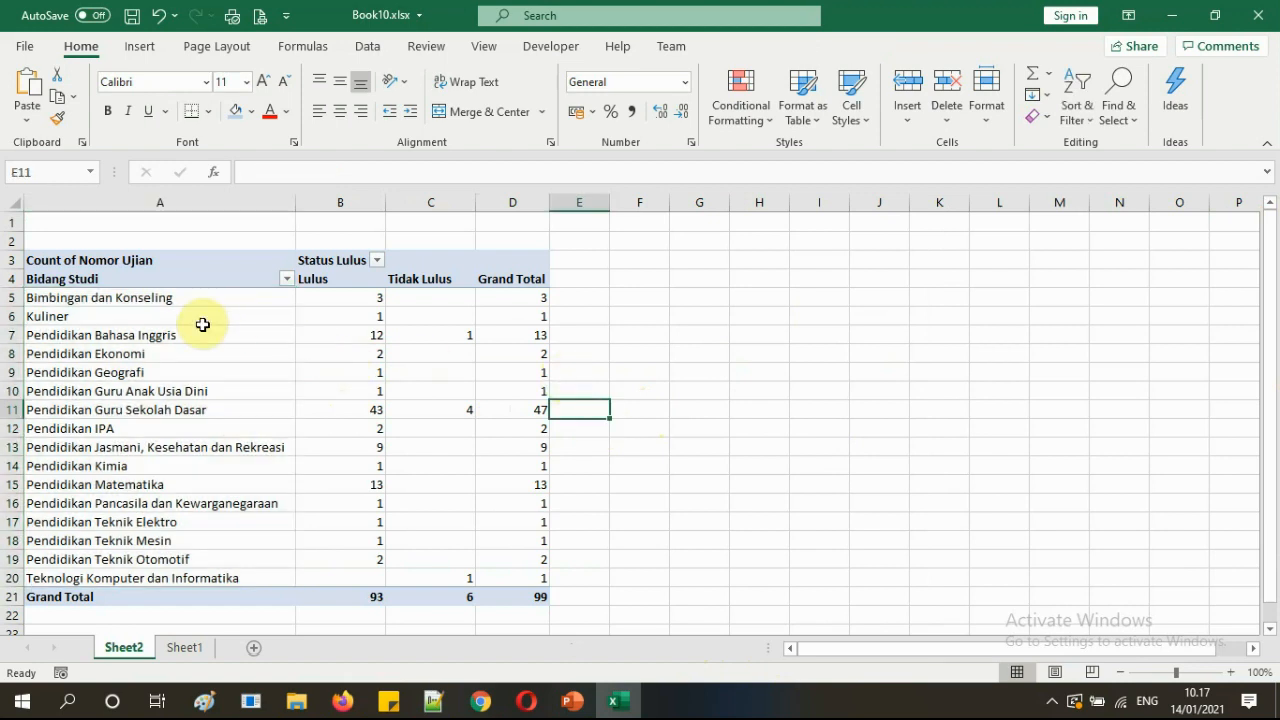
pyautogui.click(641, 298)
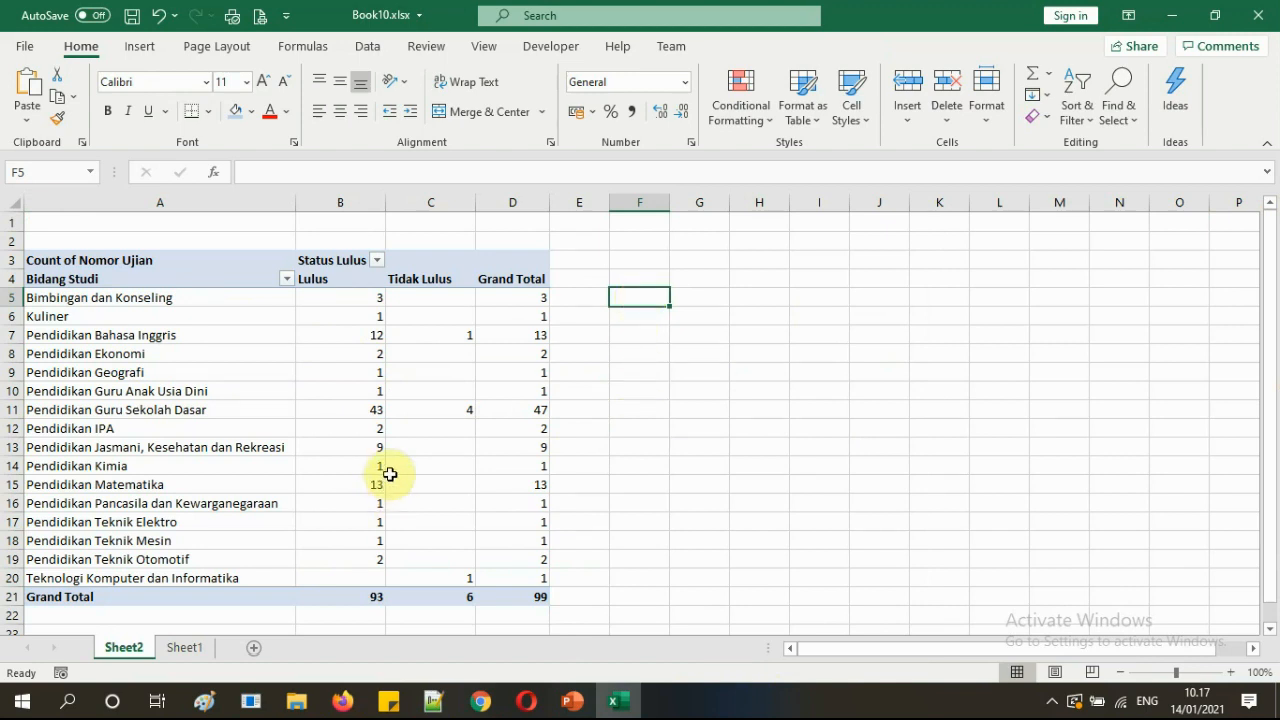
pyautogui.scroll(1, 390, 474)
pyautogui.moveTo(955, 650); pyautogui.dragTo(907, 655)
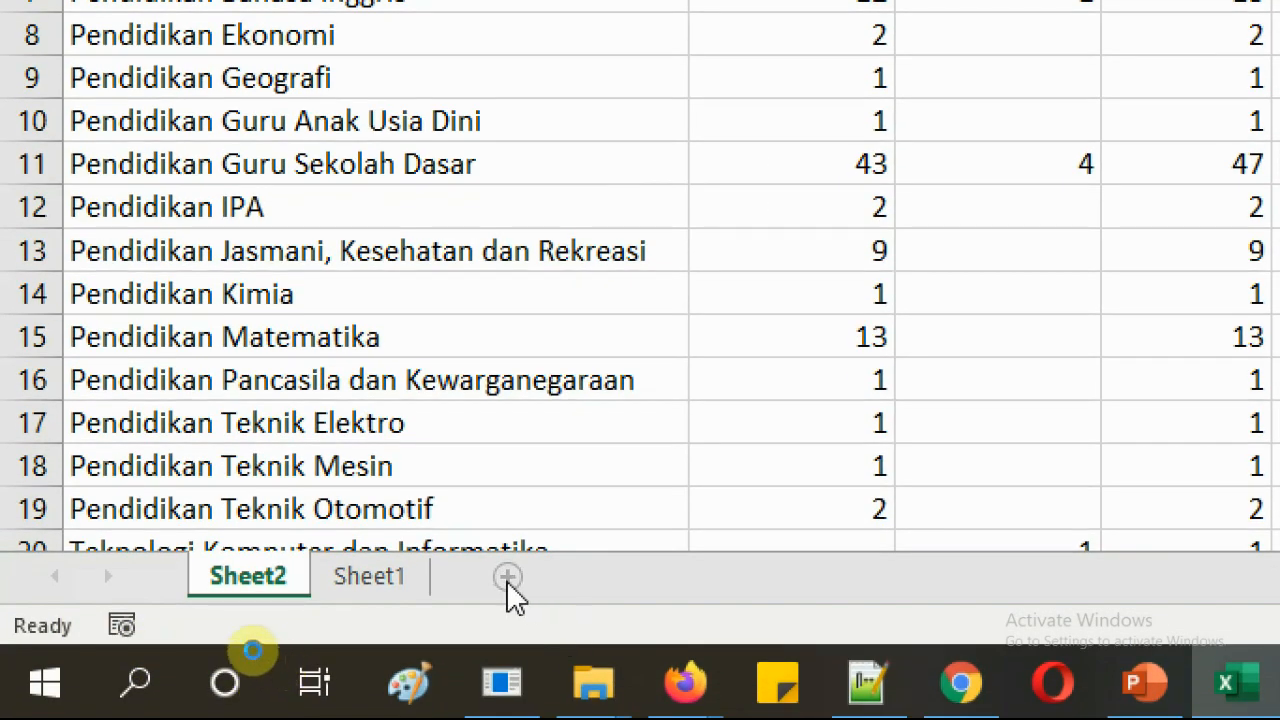
# - Add a new blank worksheet after Sheet2 and return to the PivotTable on Sheet2
pyautogui.click(508, 578)
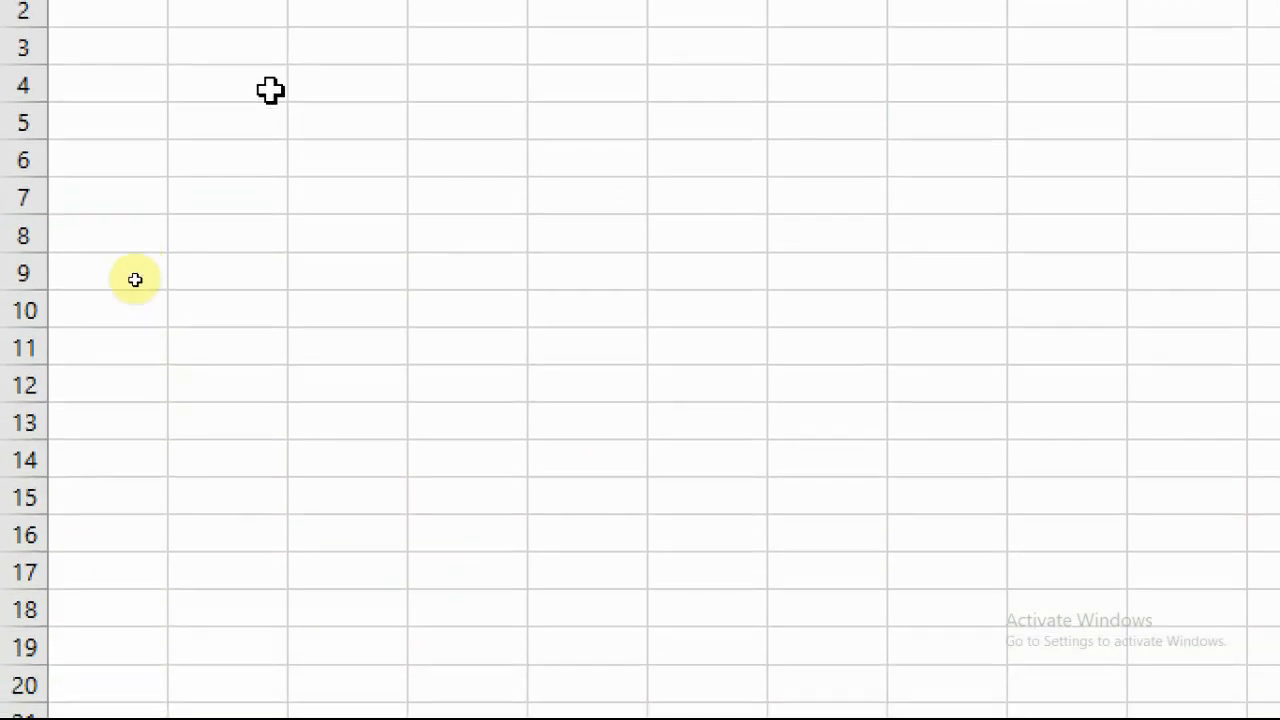
pyautogui.click(230, 345)
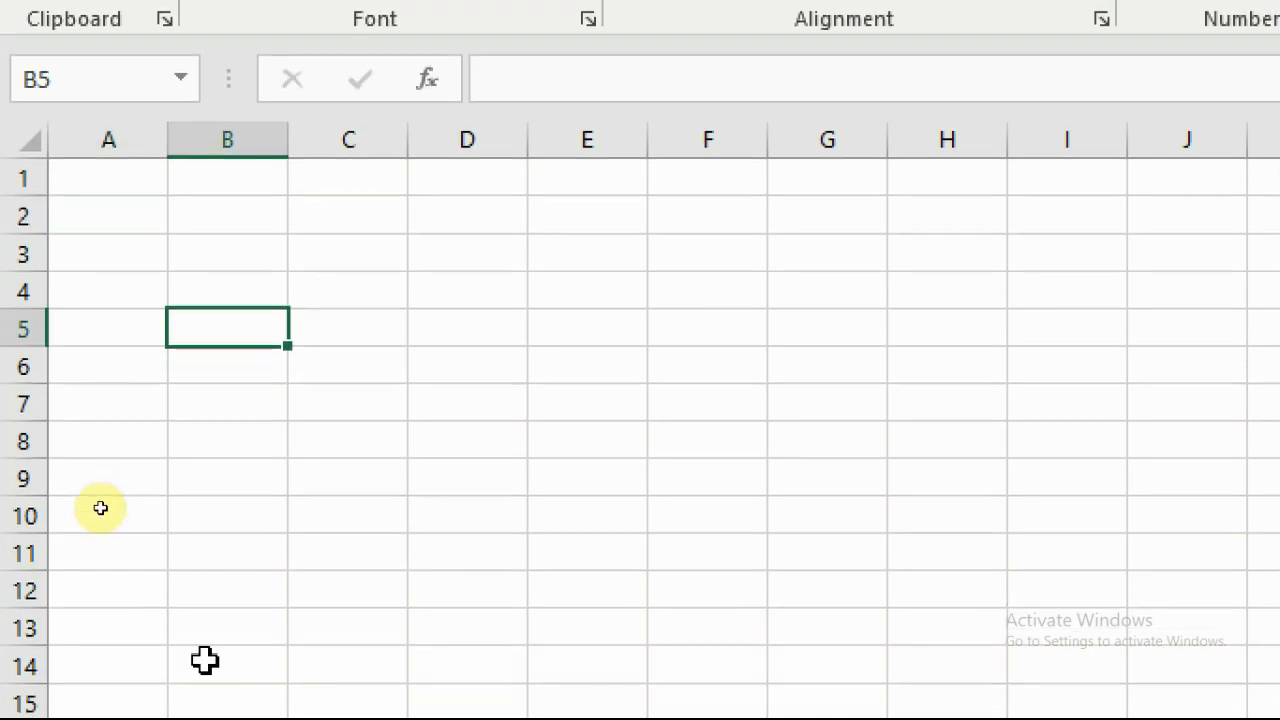
pyautogui.click(250, 577)
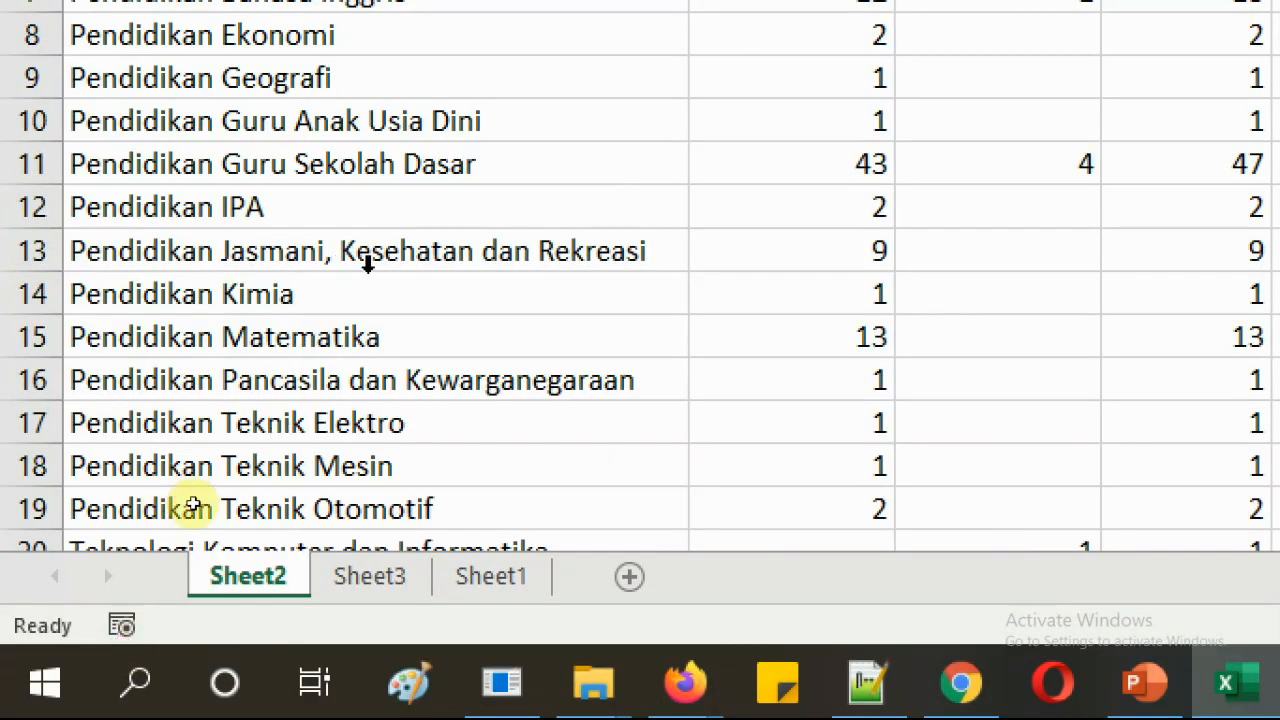
# - Copy the range A1:E23 on Sheet2, which contains the whole PivotTable
pyautogui.scroll(-1, 222, 522)
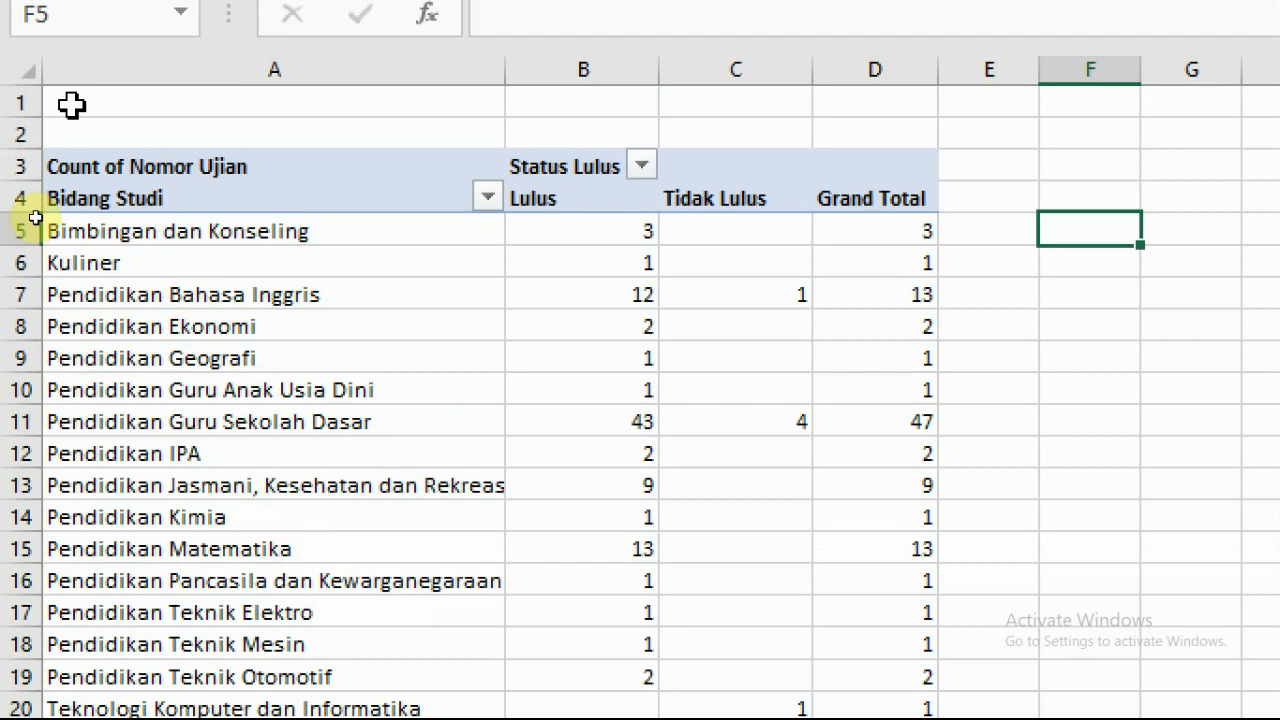
pyautogui.moveTo(72, 104); pyautogui.dragTo(982, 719)
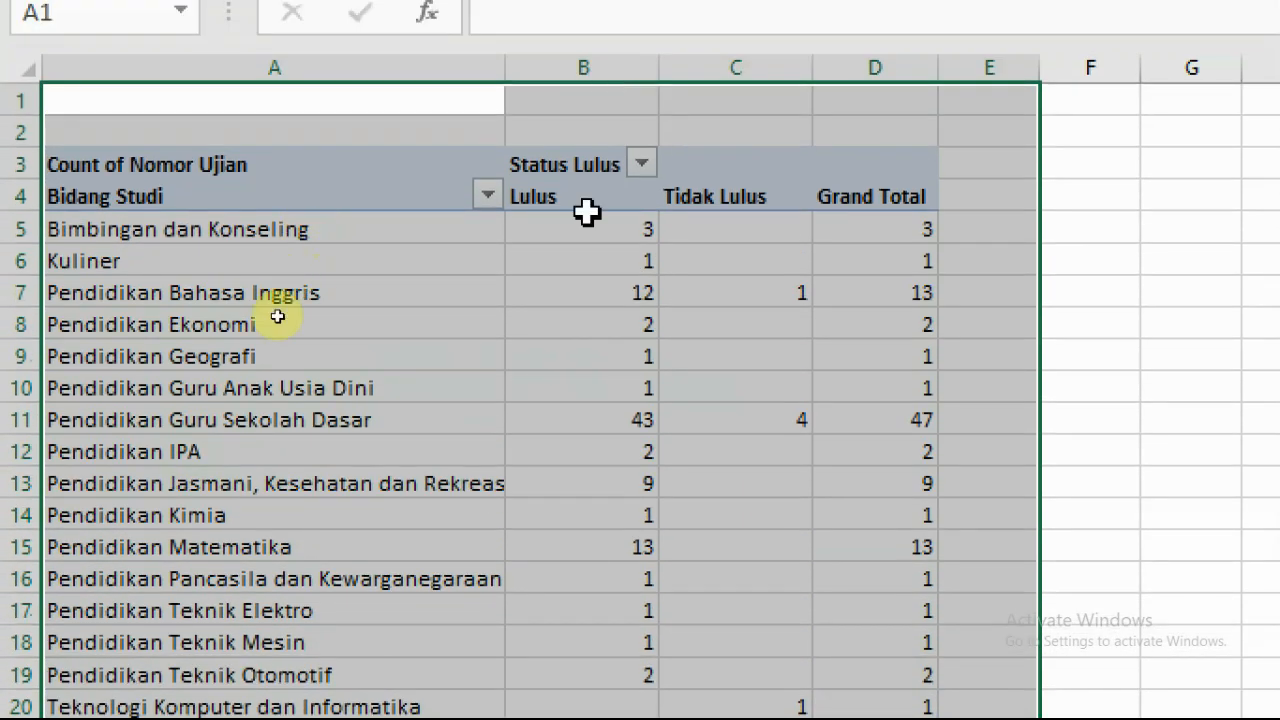
pyautogui.rightClick(543, 106)
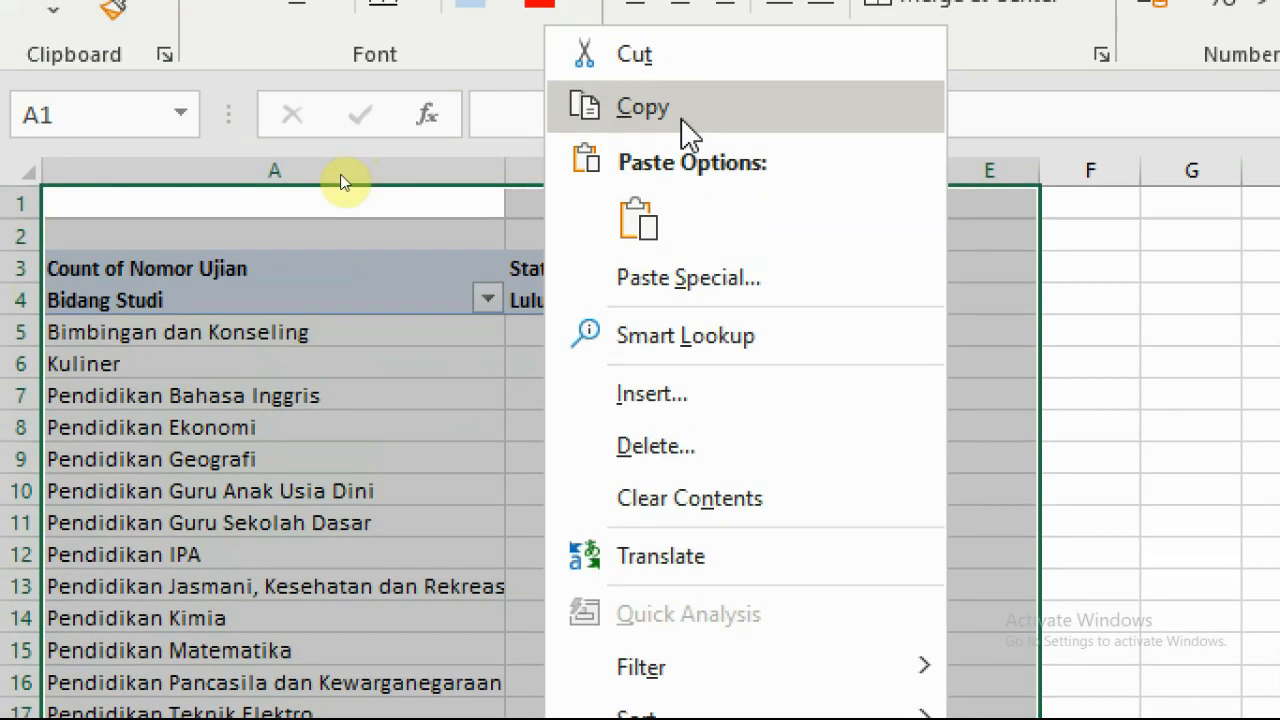
pyautogui.click(677, 10)
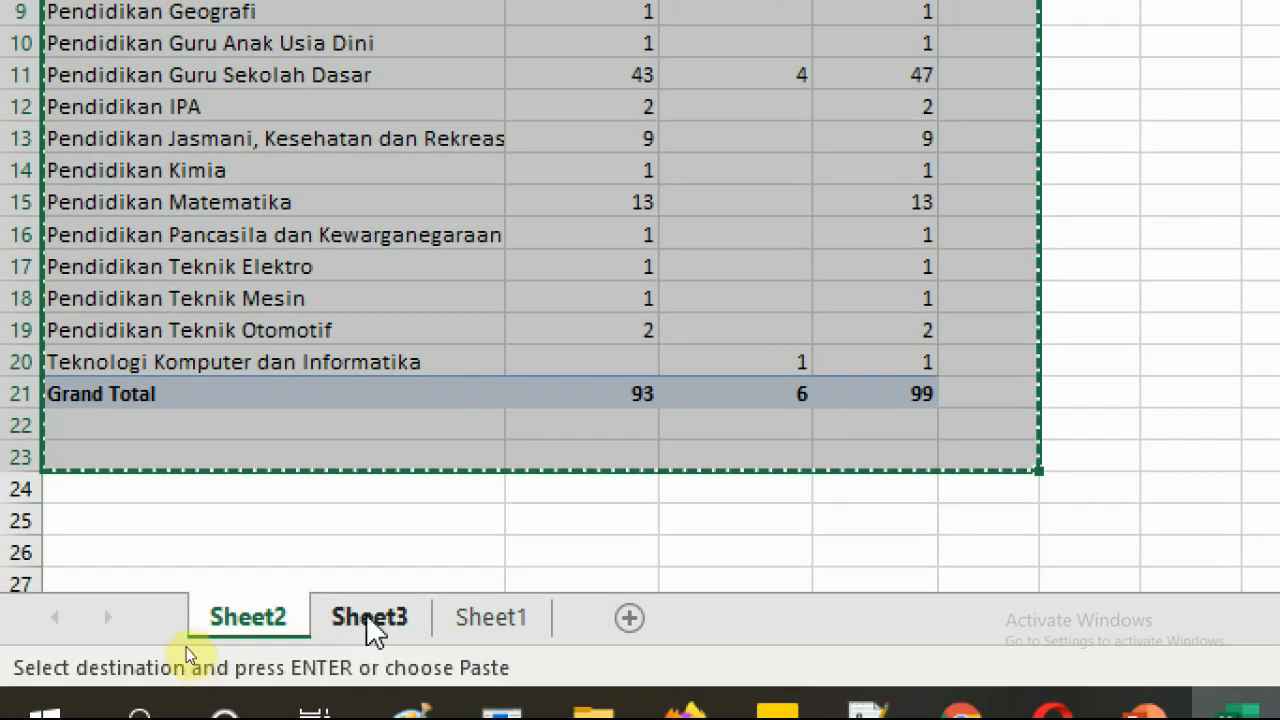
# - Paste the copied range as values only into cell A1 of Sheet3 and widen column A to fit the Bidang Studi names
pyautogui.click(370, 617)
pyautogui.click(234, 100)
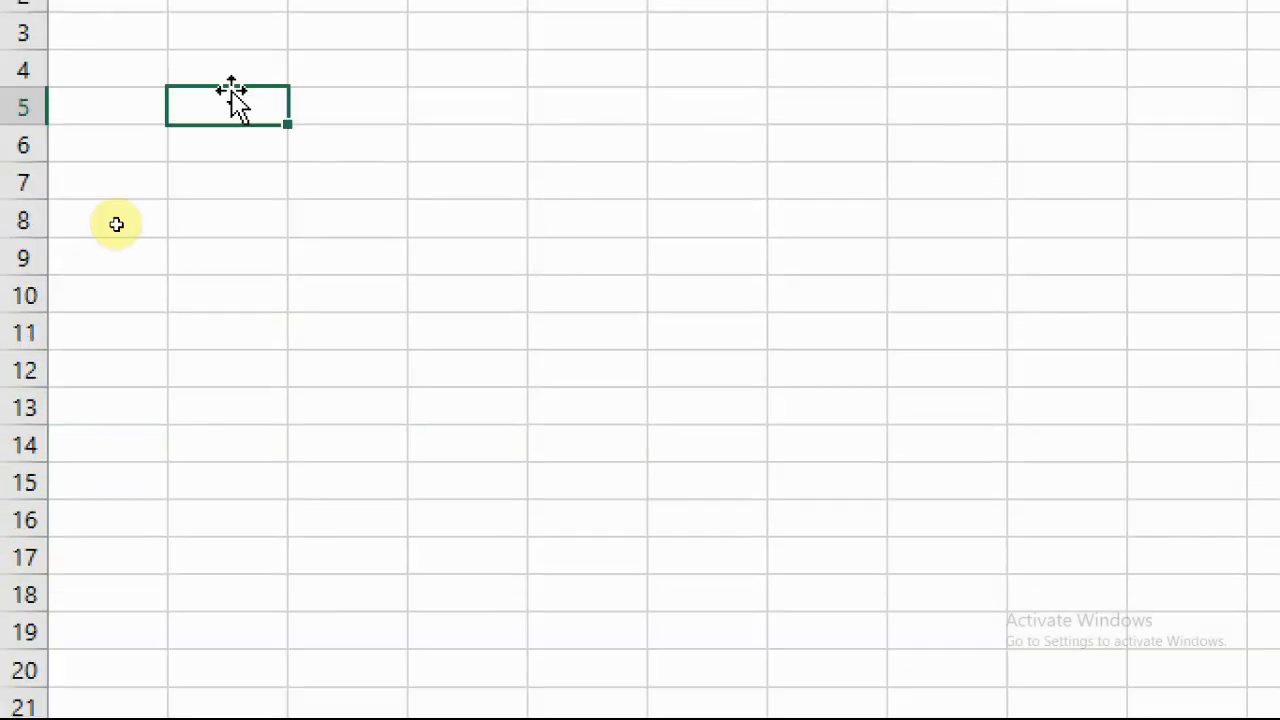
pyautogui.click(118, 207)
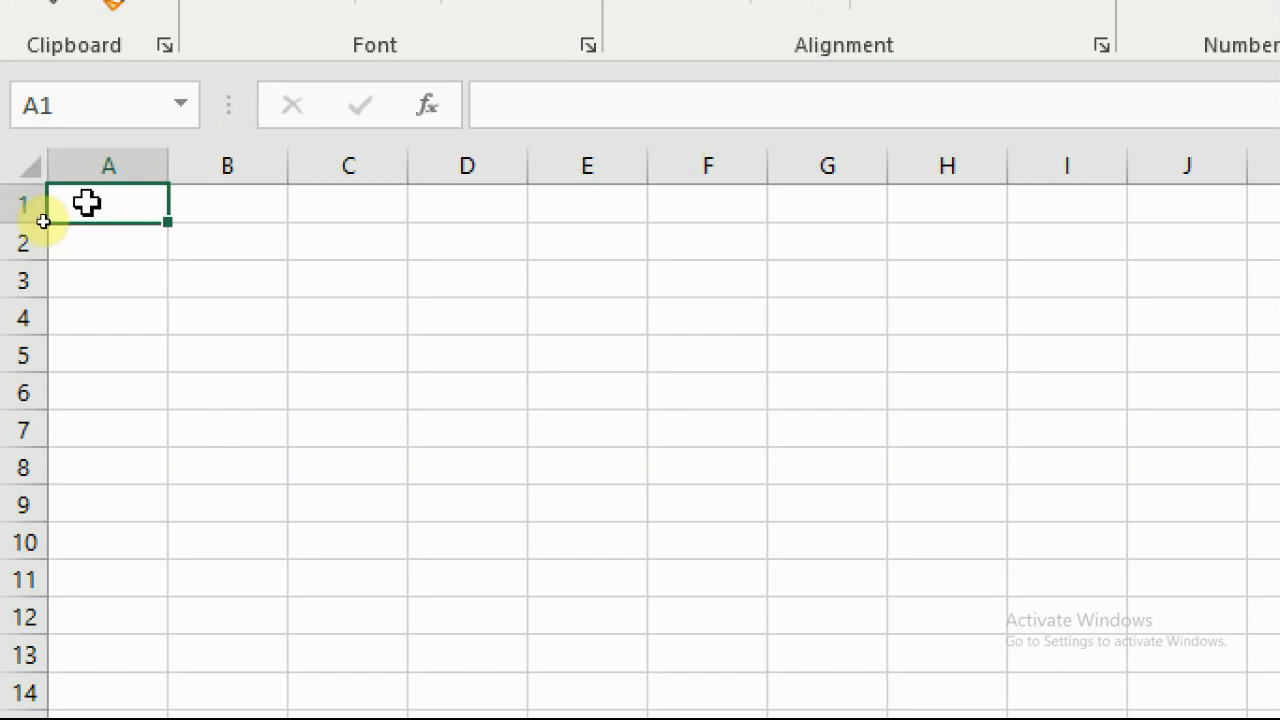
pyautogui.rightClick(87, 203)
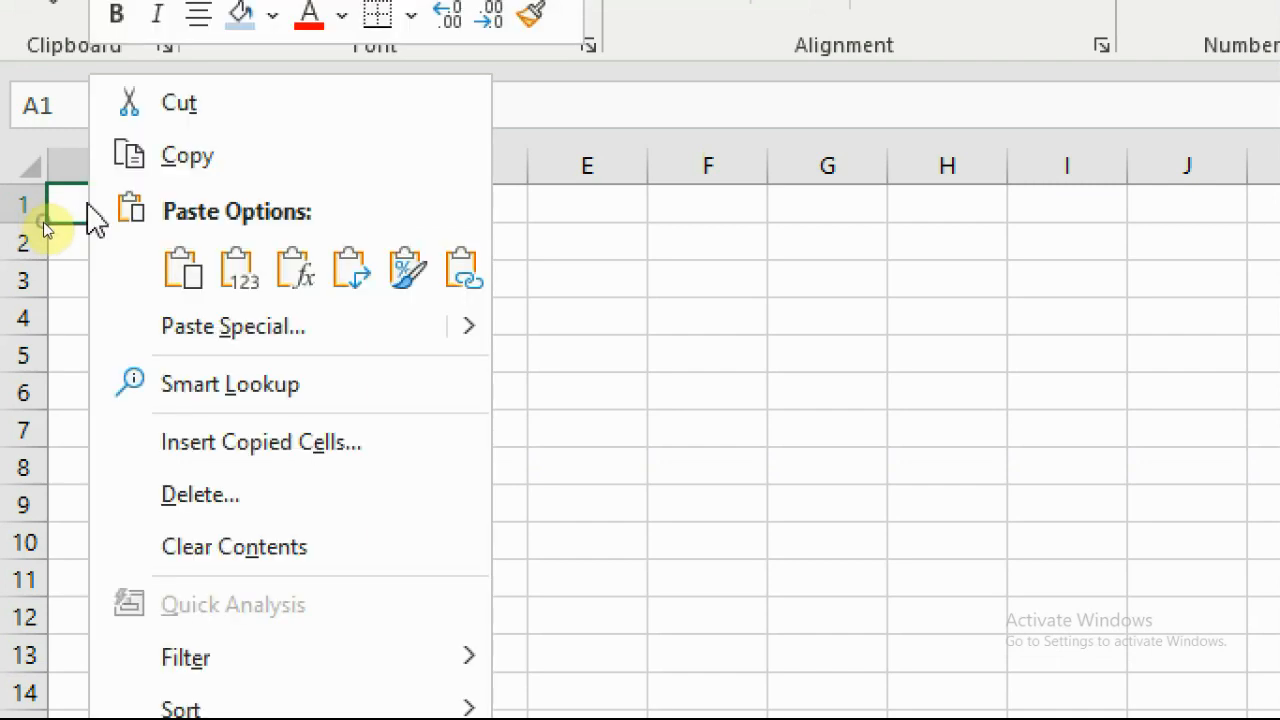
pyautogui.click(231, 330)
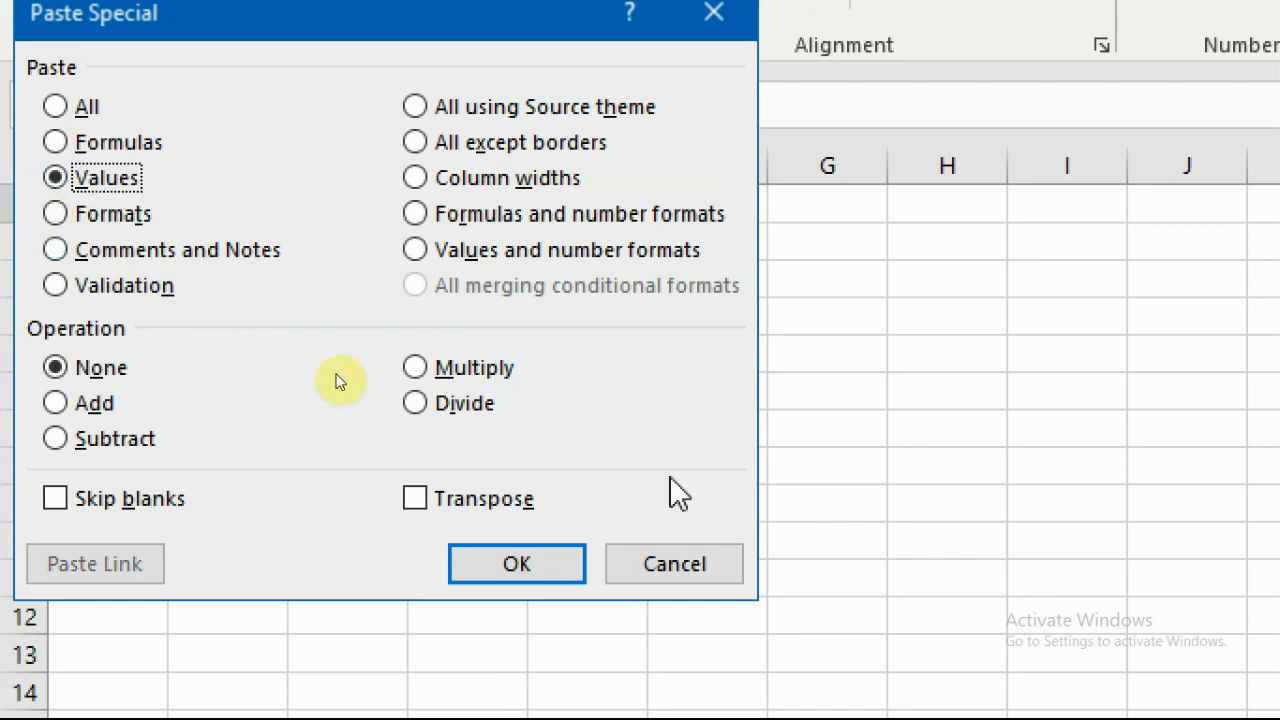
pyautogui.click(520, 568)
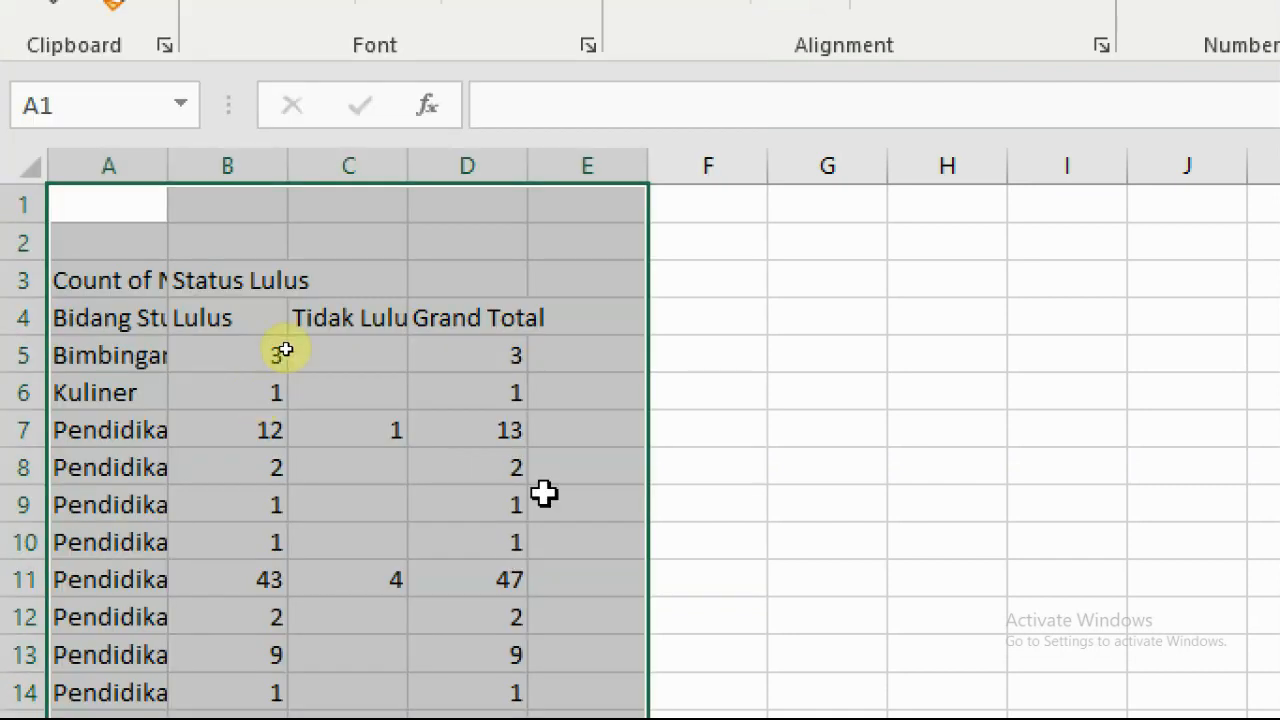
pyautogui.click(852, 398)
pyautogui.moveTo(174, 163); pyautogui.dragTo(599, 163)
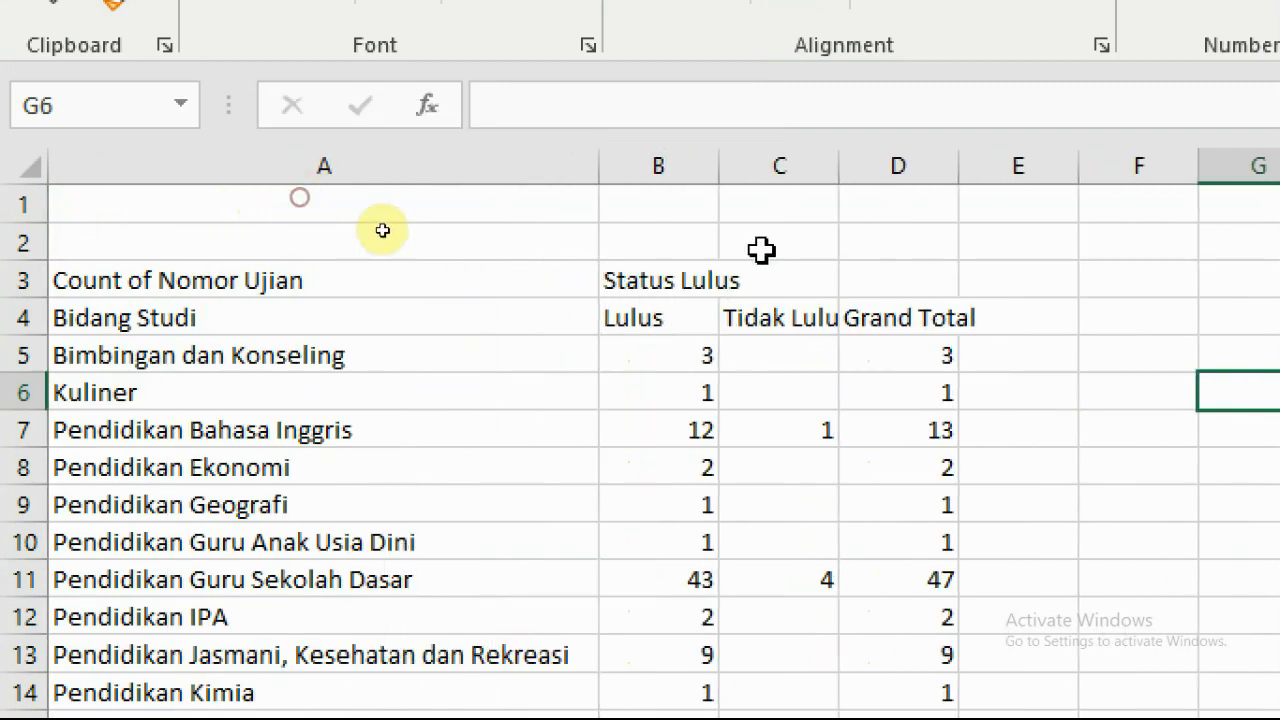
# - Widen columns B, C and D on Sheet3 so the Status Lulus, Tidak Lulus and Grand Total headings fit
pyautogui.moveTo(720, 163); pyautogui.dragTo(762, 165)
pyautogui.moveTo(870, 181); pyautogui.dragTo(940, 177)
pyautogui.moveTo(1056, 168); pyautogui.dragTo(1137, 166)
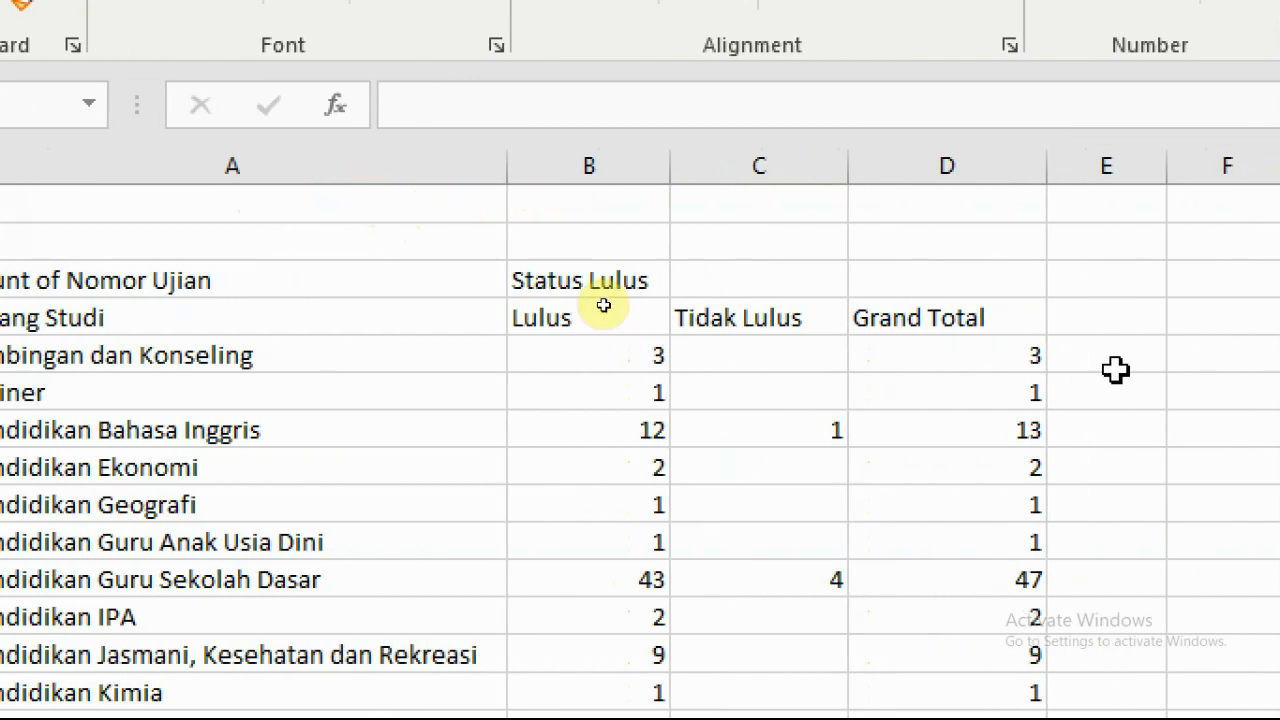
pyautogui.click(1200, 358)
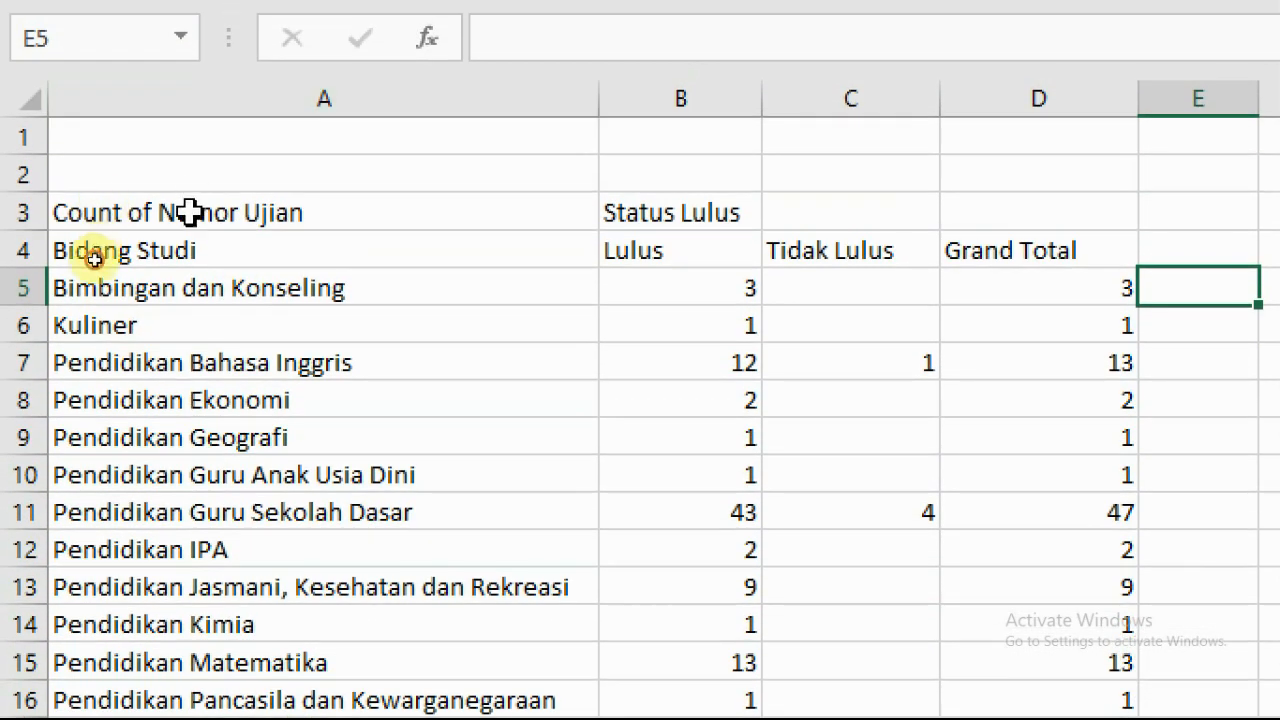
# - Clear the Count of Nomor Ujian label from cell A3
pyautogui.click(189, 212)
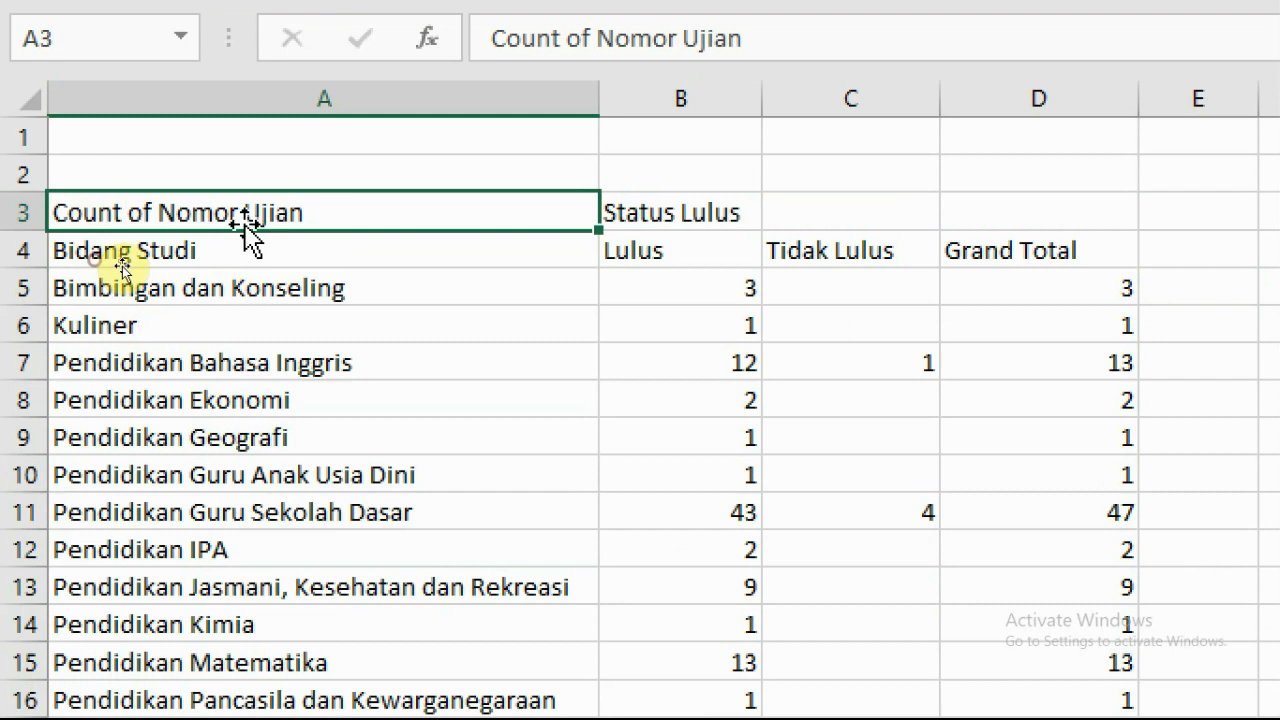
pyautogui.press('Delete')
pyautogui.click(244, 251)
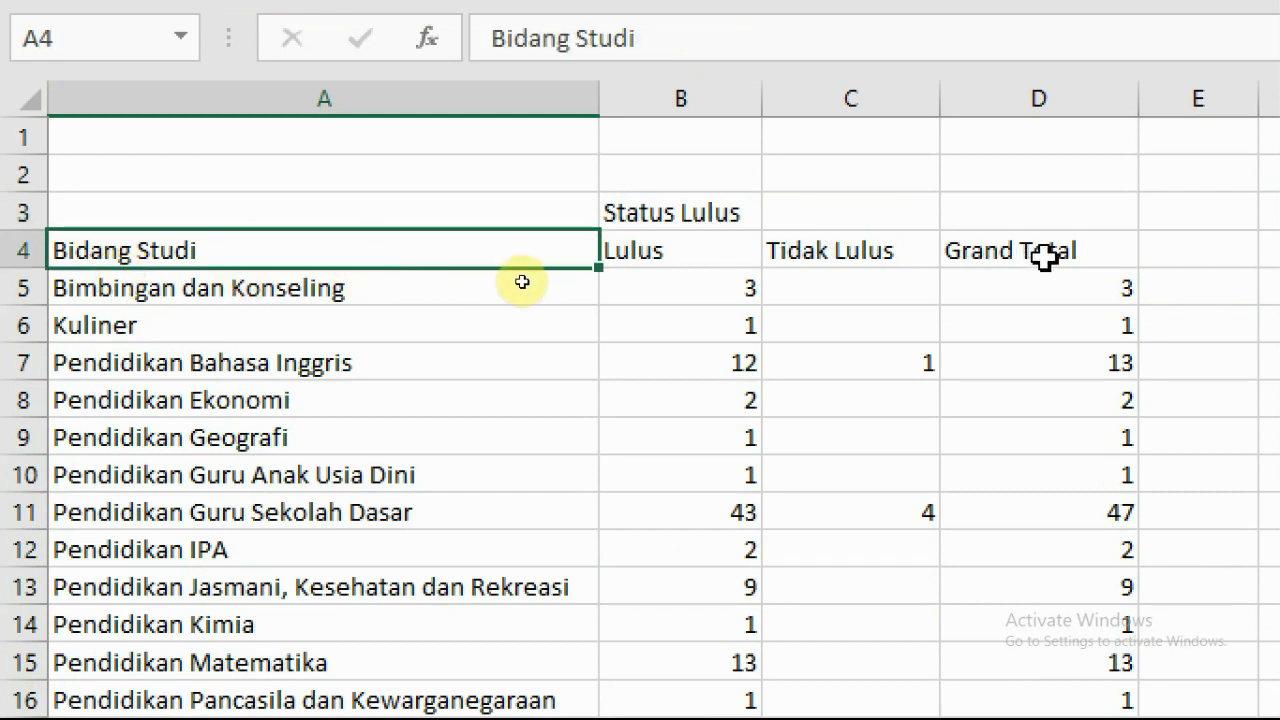
# - Centre the headings and numbers in B4:D21 horizontally
pyautogui.click(966, 251)
pyautogui.moveTo(677, 250); pyautogui.dragTo(934, 576)
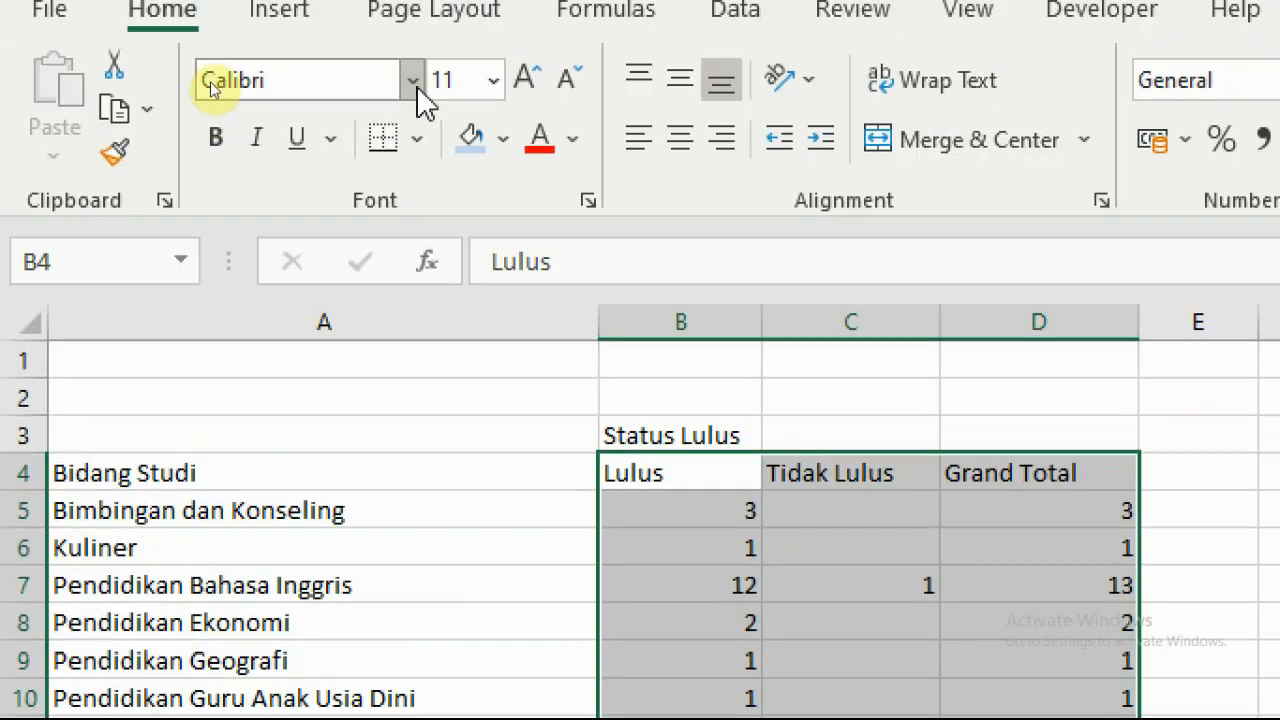
pyautogui.click(680, 140)
pyautogui.click(870, 614)
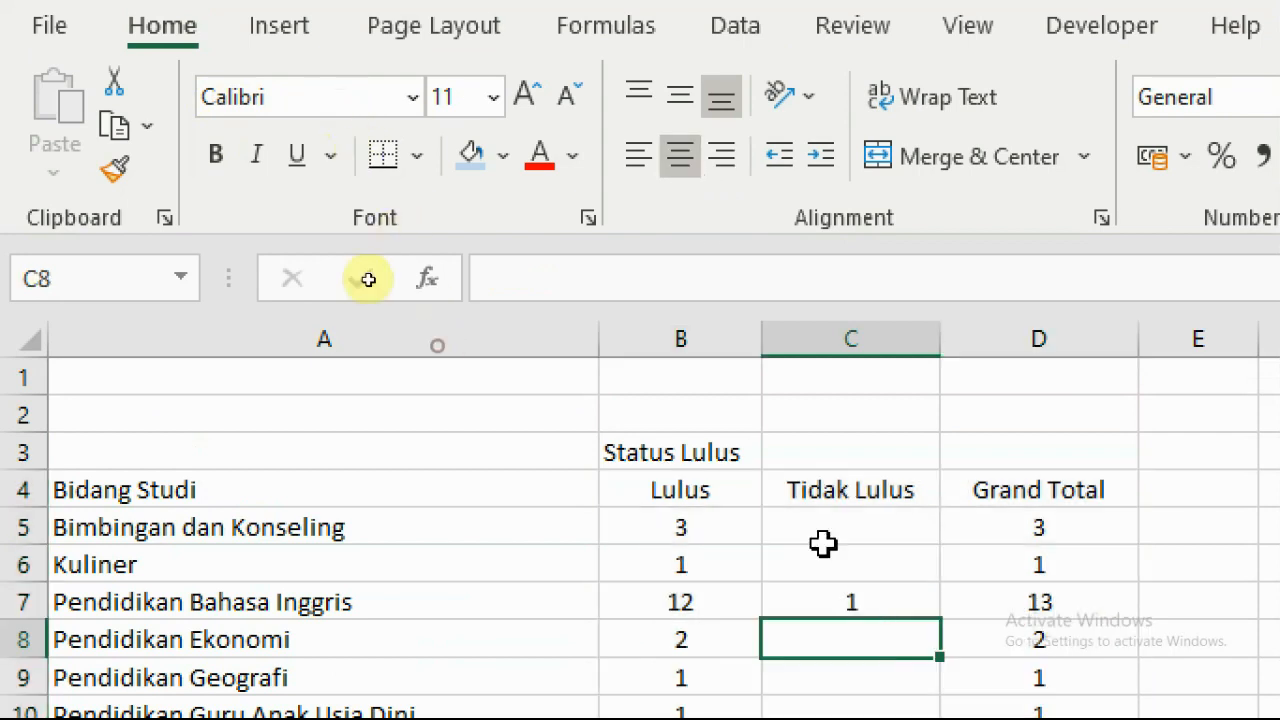
# - Merge and centre the Status Lulus heading across B3:C3
pyautogui.moveTo(668, 452); pyautogui.dragTo(855, 459)
pyautogui.click(666, 560)
pyautogui.moveTo(666, 451); pyautogui.dragTo(797, 450)
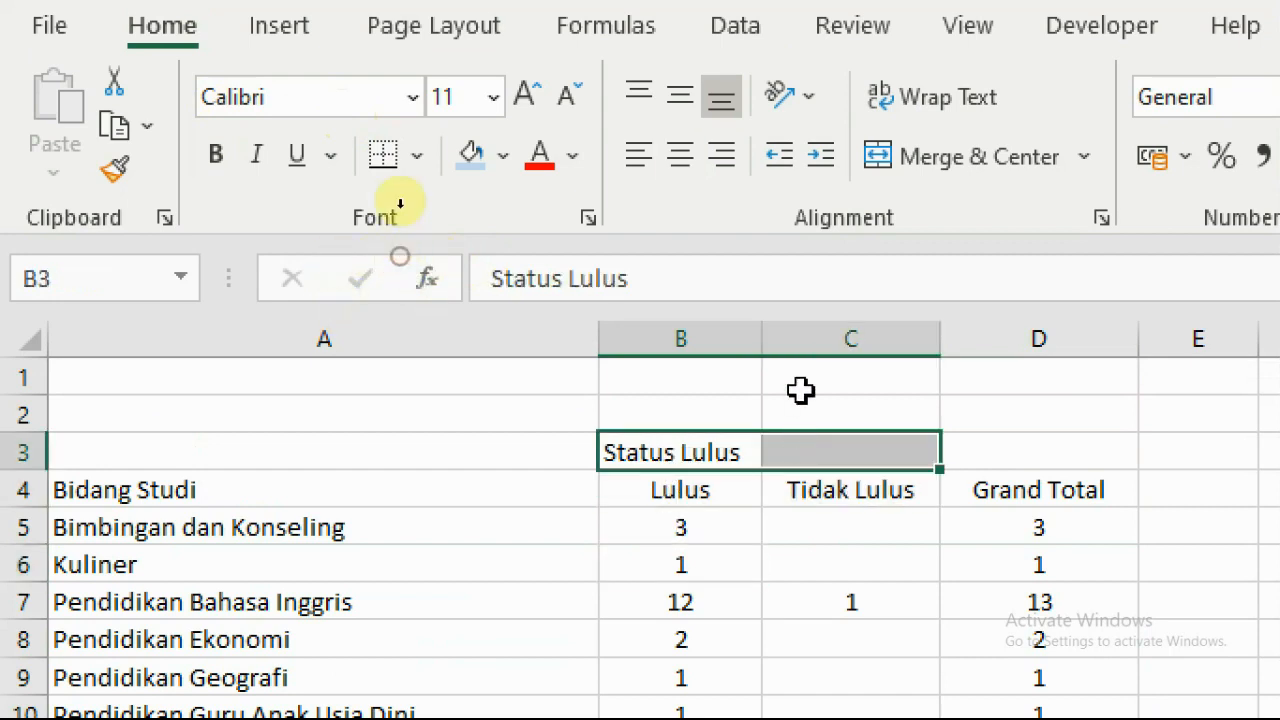
pyautogui.click(905, 157)
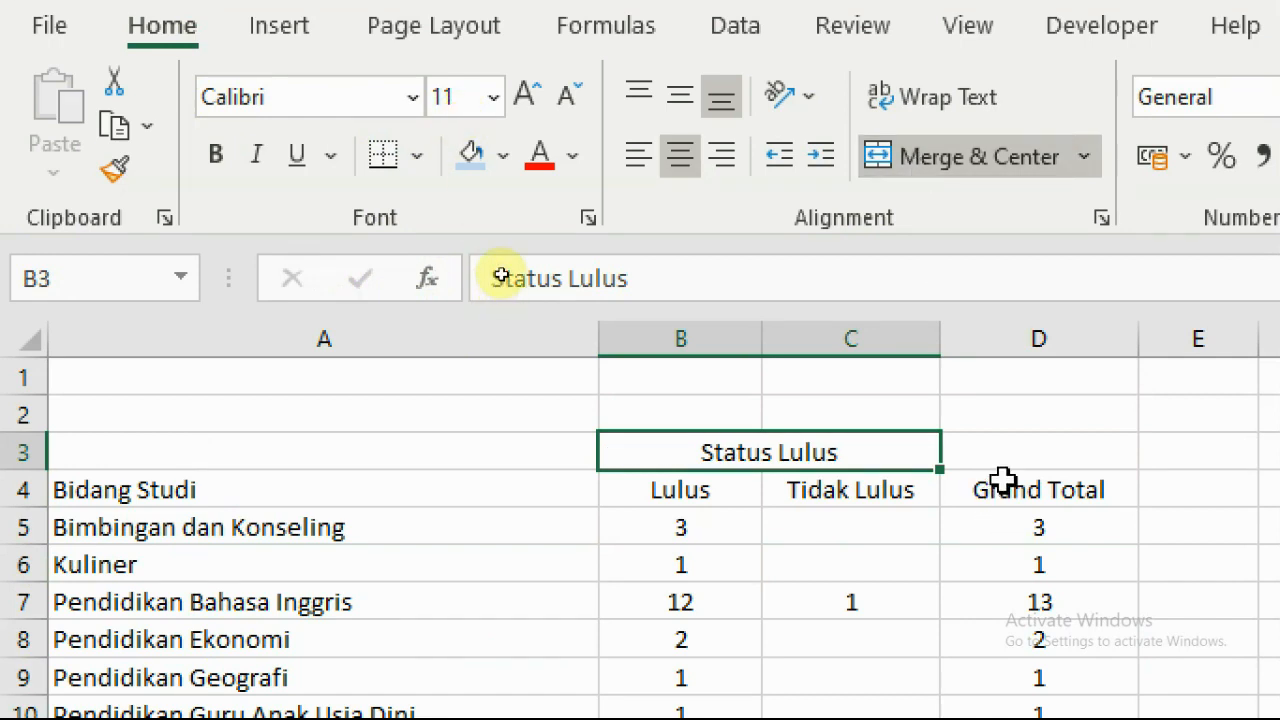
# - Merge and centre D3:D4 for the Grand Total heading and align it to the vertical middle
pyautogui.moveTo(1003, 451); pyautogui.dragTo(1000, 487)
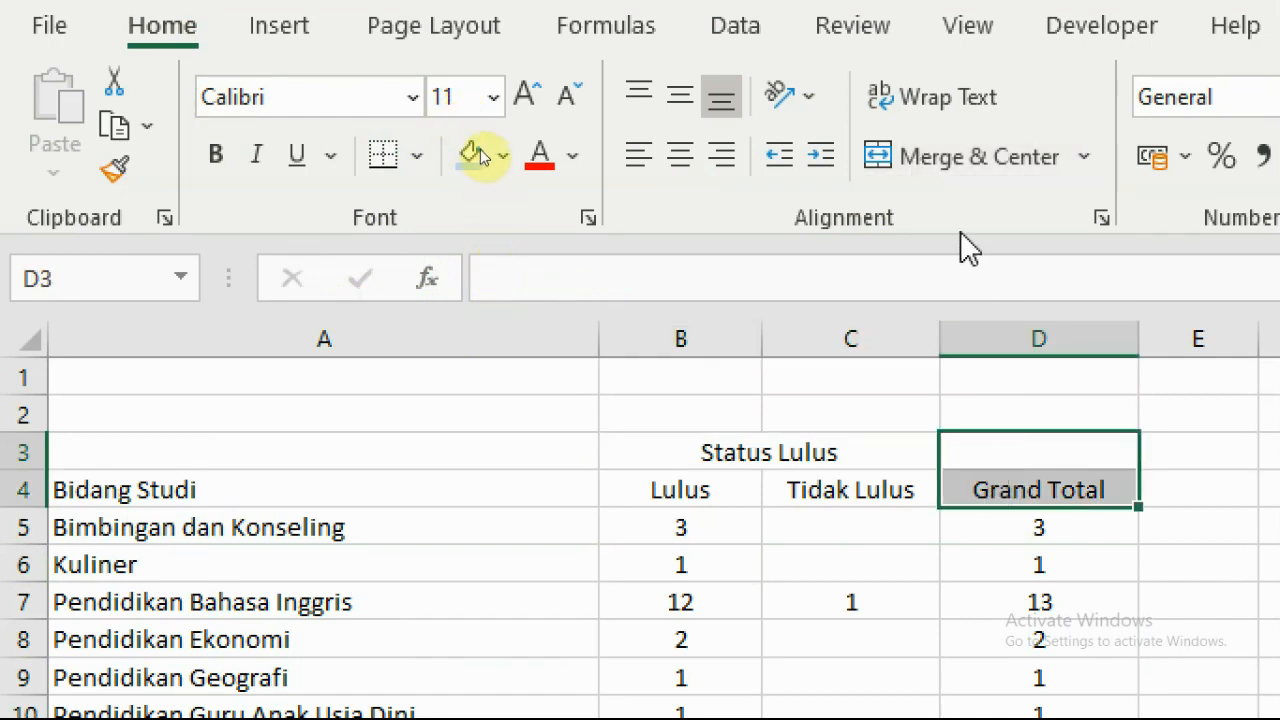
pyautogui.click(928, 149)
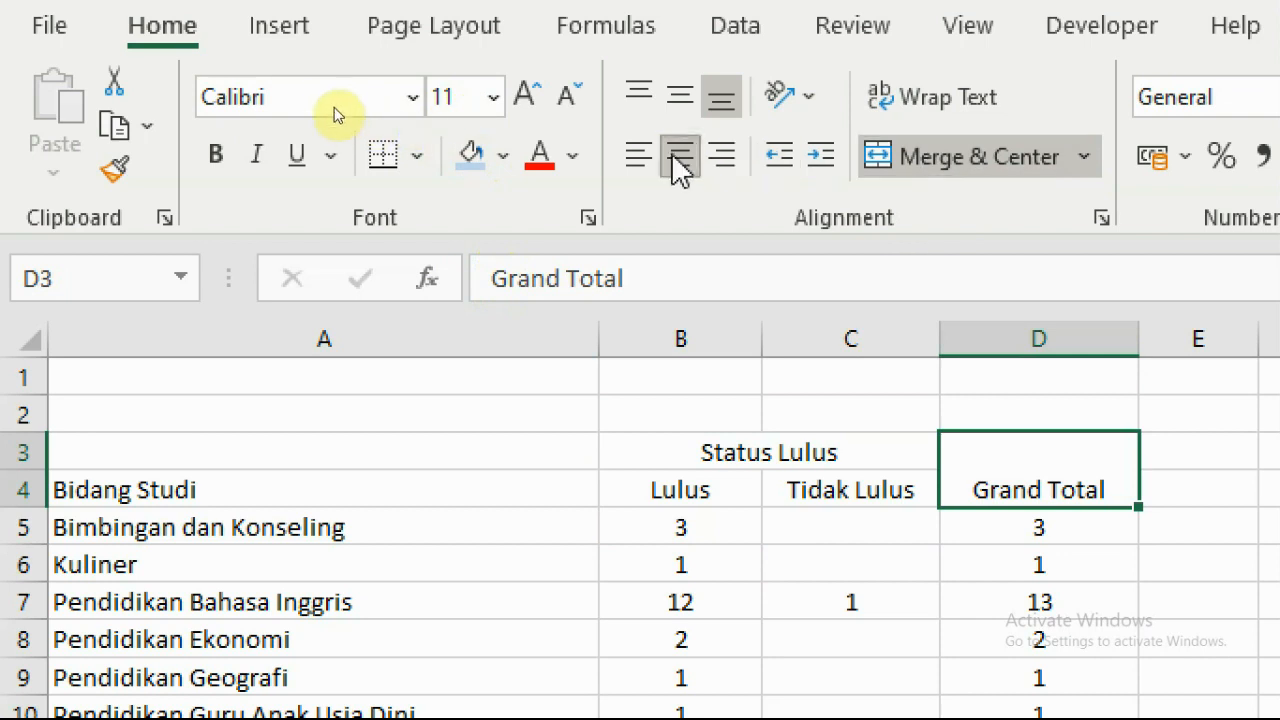
pyautogui.click(680, 100)
pyautogui.click(1030, 565)
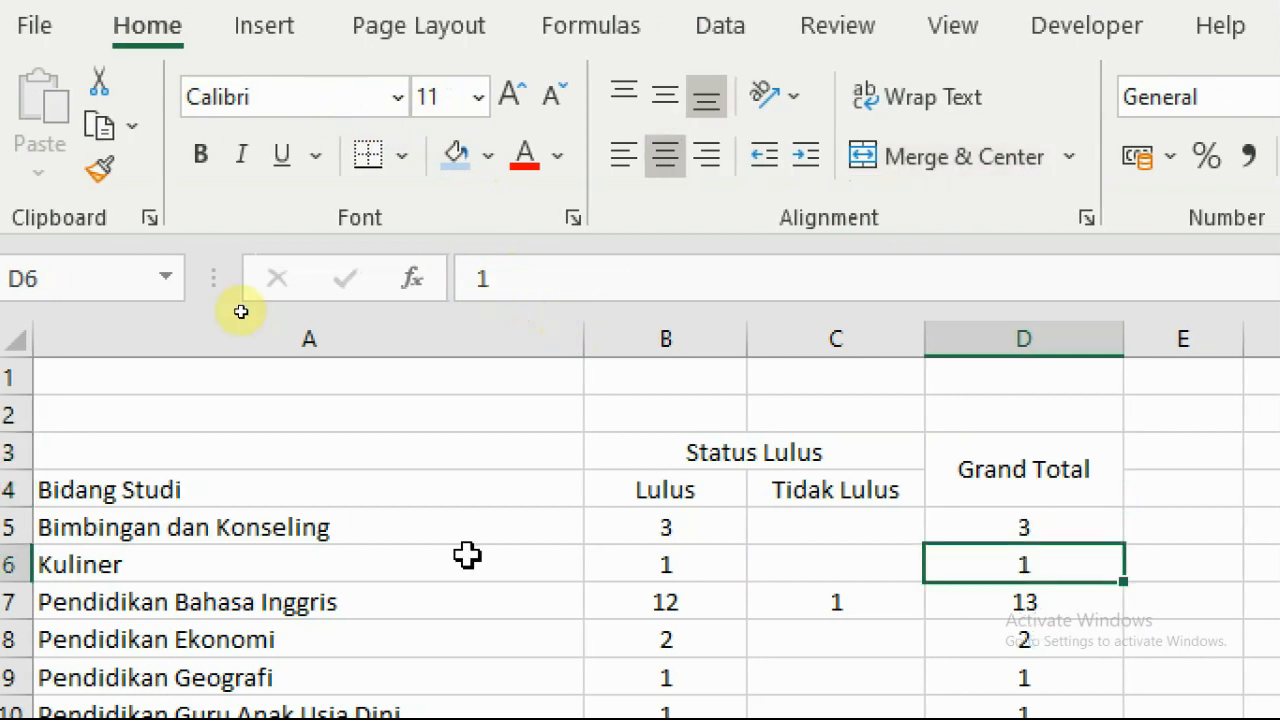
# - Merge and centre A3:A4 for the Bidang Studi heading and align it to the vertical middle
pyautogui.moveTo(292, 489); pyautogui.dragTo(292, 434)
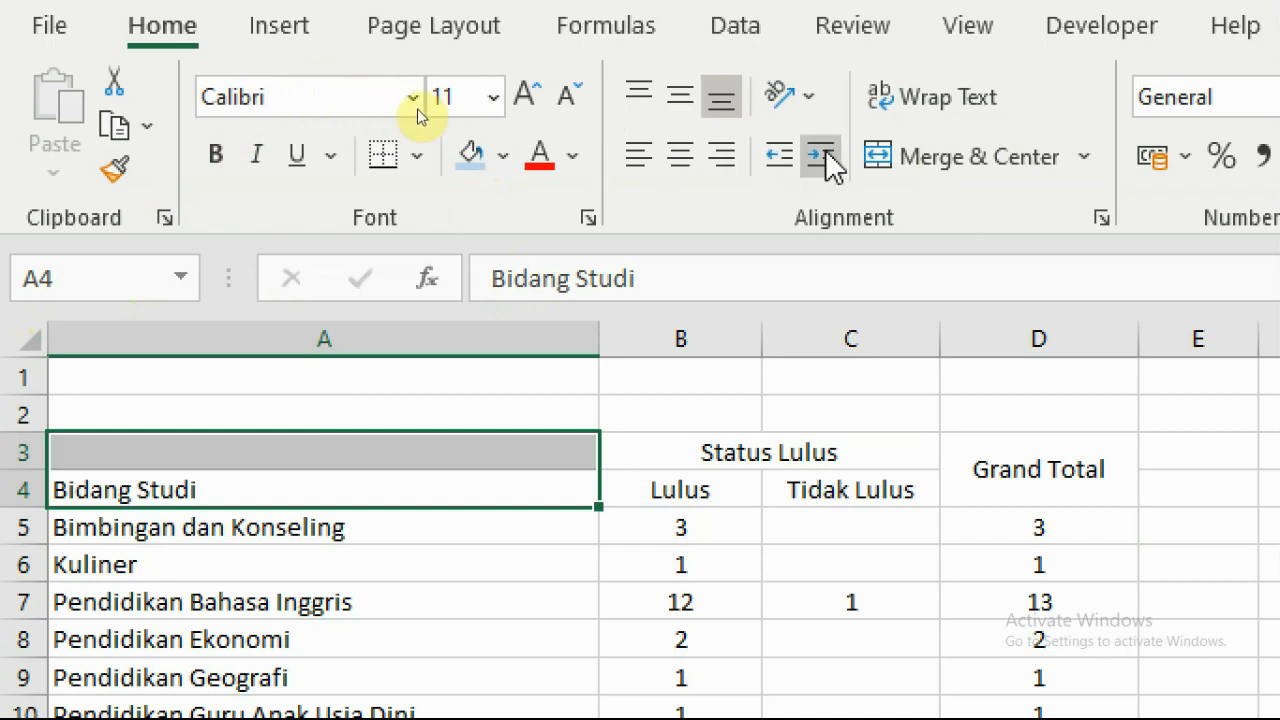
pyautogui.click(888, 158)
pyautogui.click(682, 100)
pyautogui.click(437, 592)
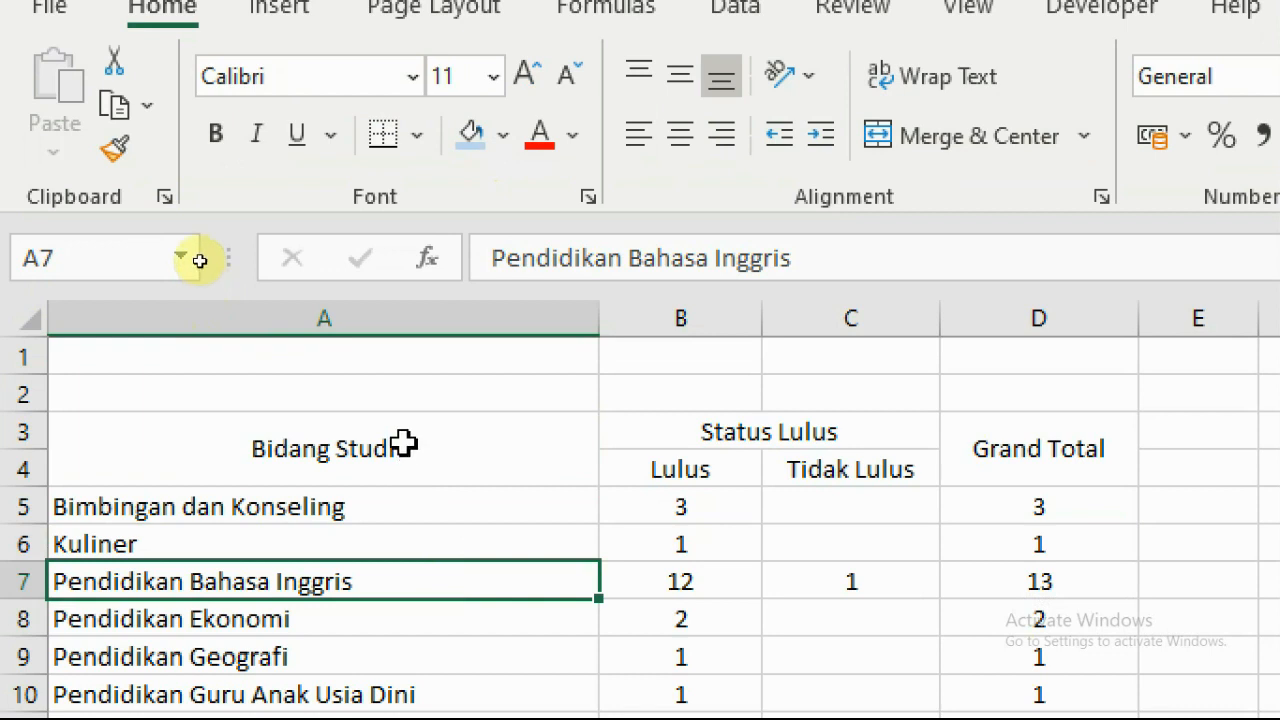
# - Apply thin outline and inside borders to the whole table range A3:D21
pyautogui.moveTo(403, 446); pyautogui.dragTo(1020, 719)
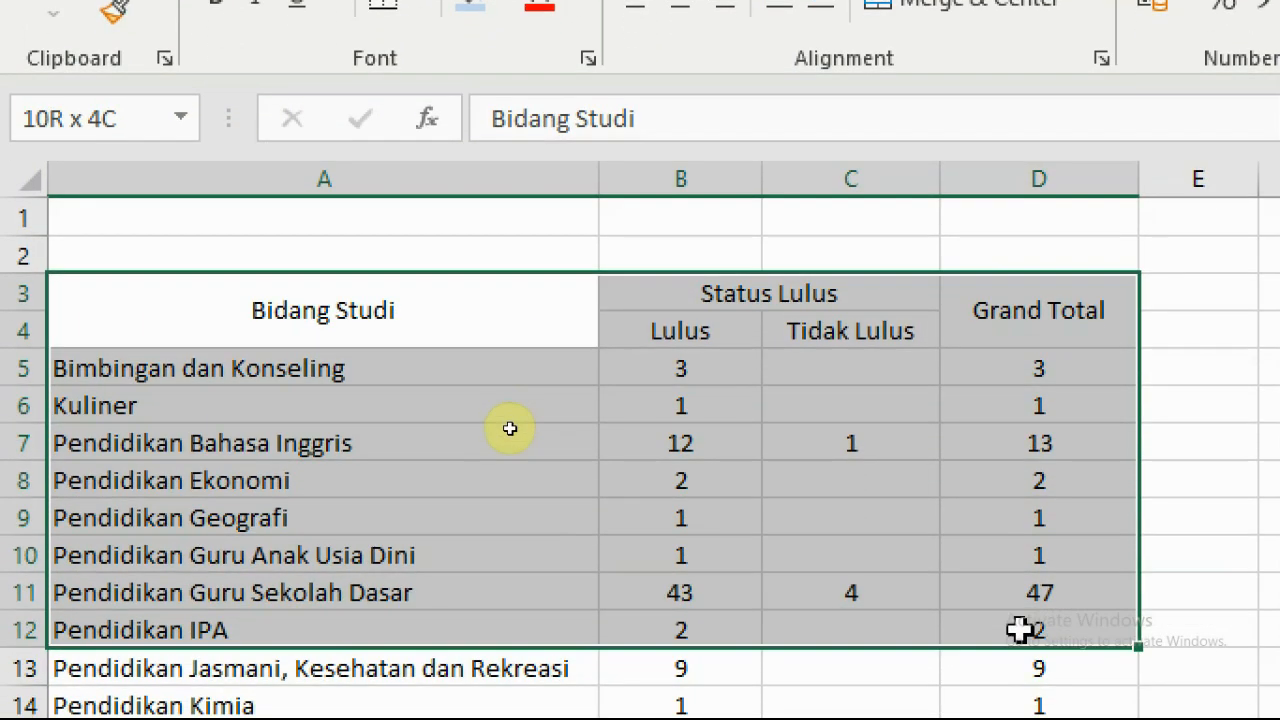
pyautogui.moveTo(1020, 629); pyautogui.dragTo(980, 719)
pyautogui.moveTo(980, 634); pyautogui.dragTo(1001, 504)
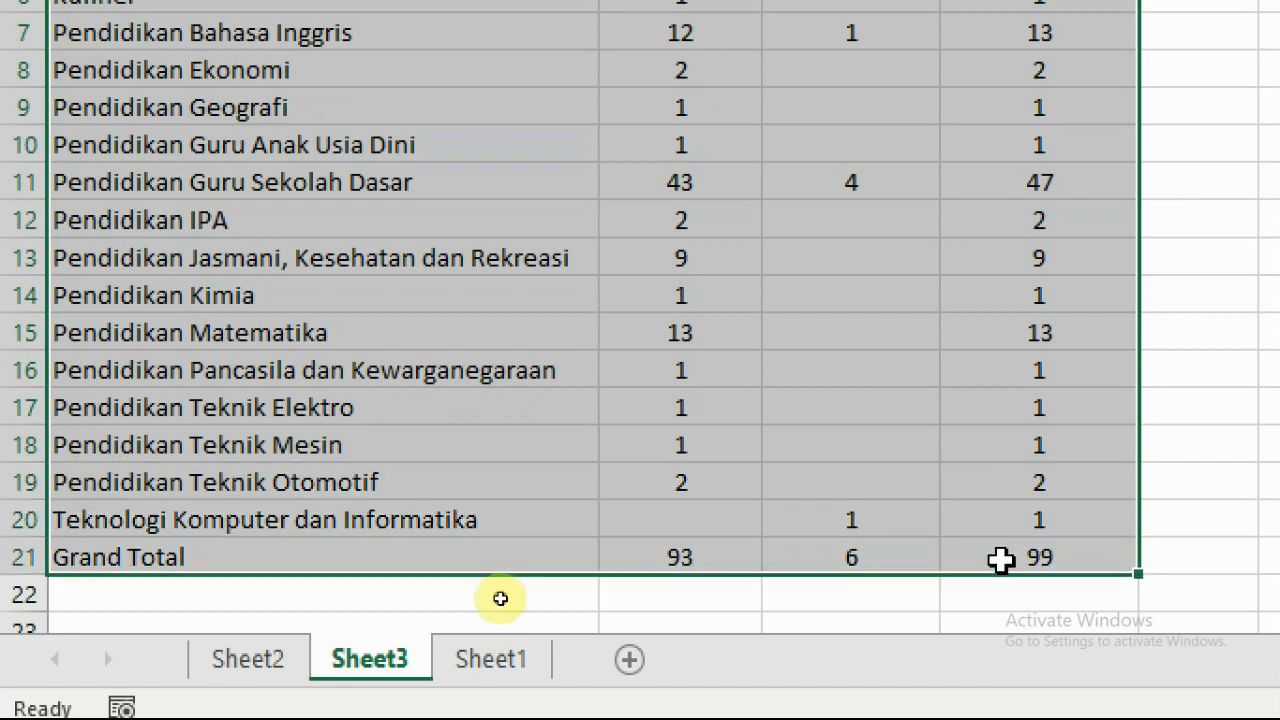
pyautogui.scroll(2, 305, 300)
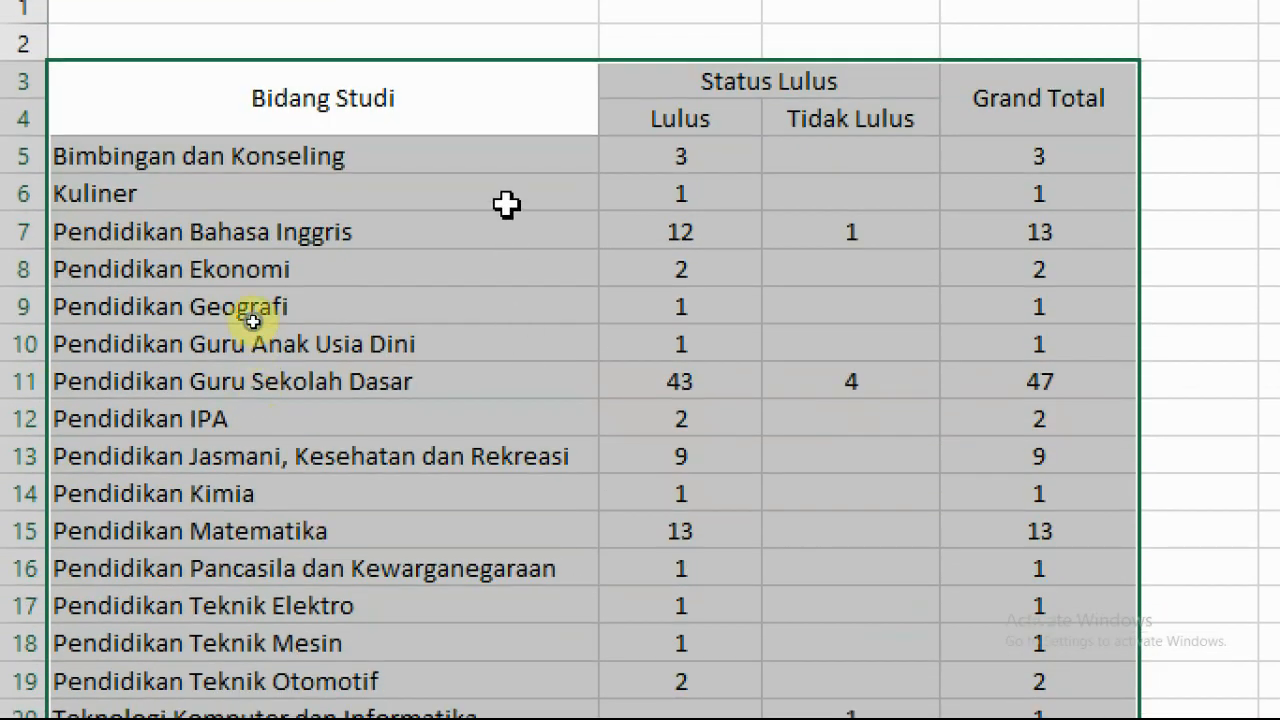
pyautogui.rightClick(506, 309)
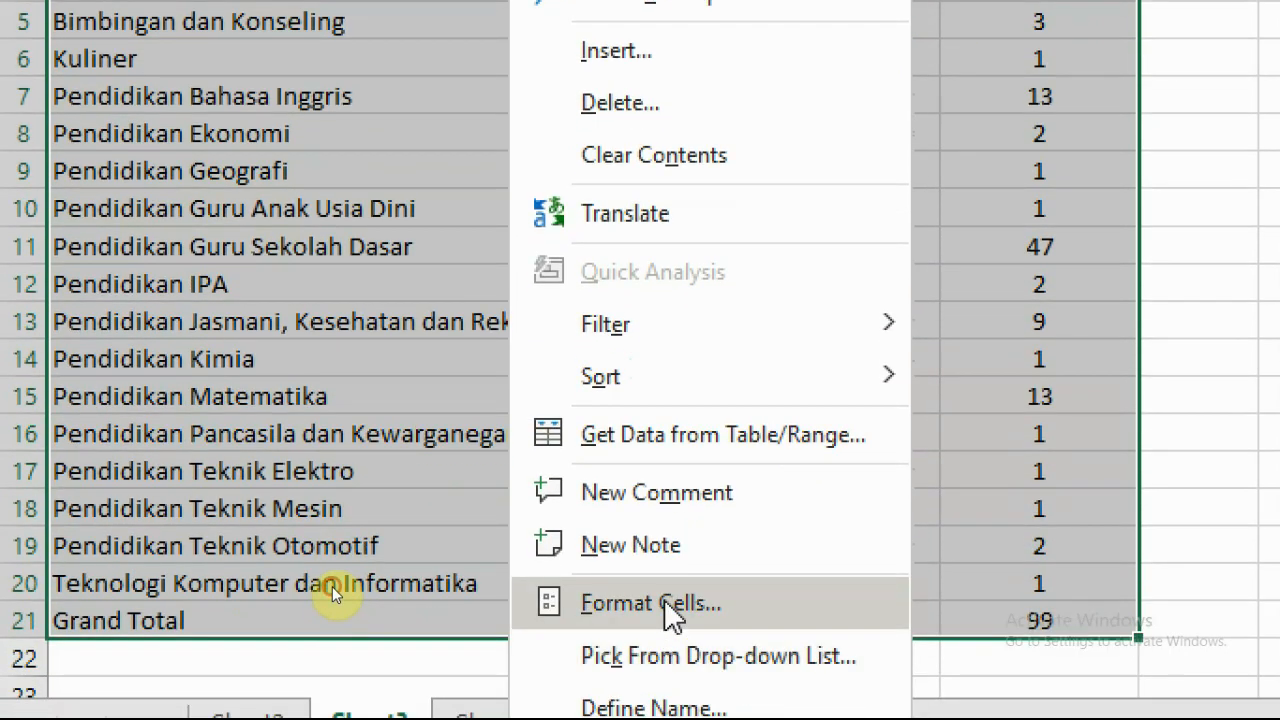
pyautogui.click(640, 600)
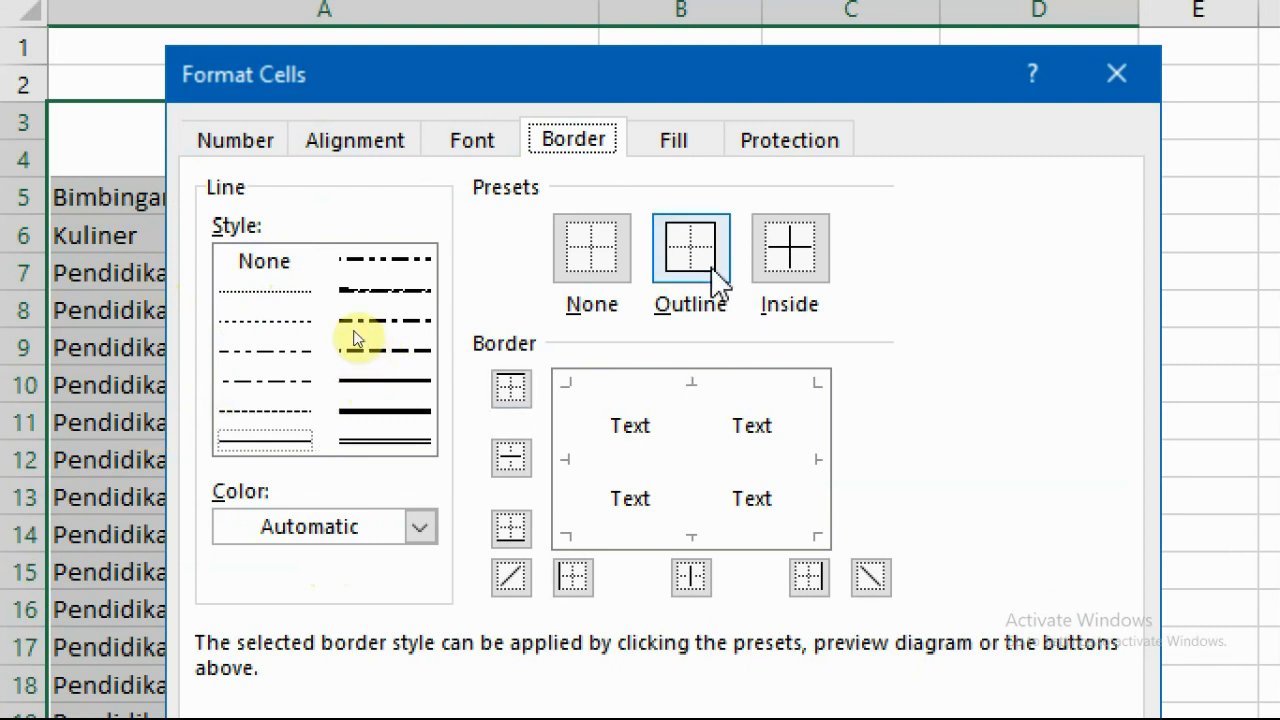
pyautogui.click(714, 272)
pyautogui.click(782, 252)
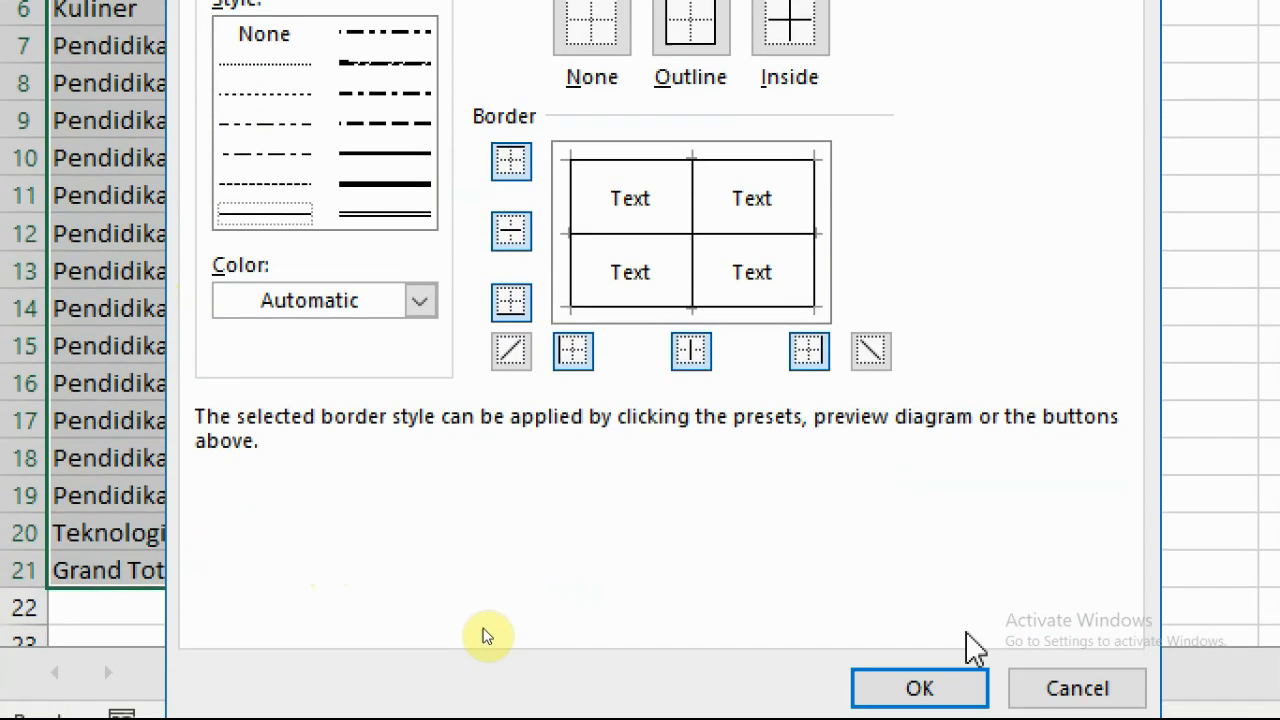
pyautogui.click(935, 695)
pyautogui.click(845, 419)
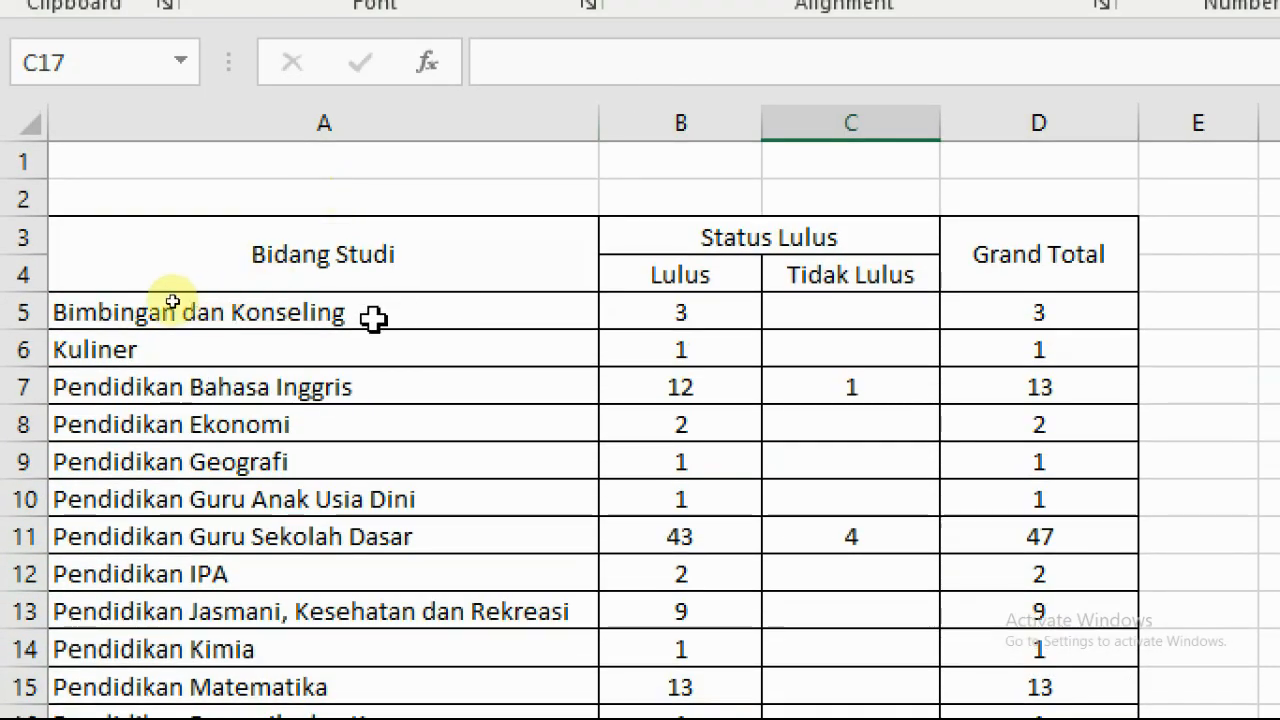
# - Fill the table header A3:D4 with light blue and make its text bold
pyautogui.moveTo(151, 260); pyautogui.dragTo(946, 249)
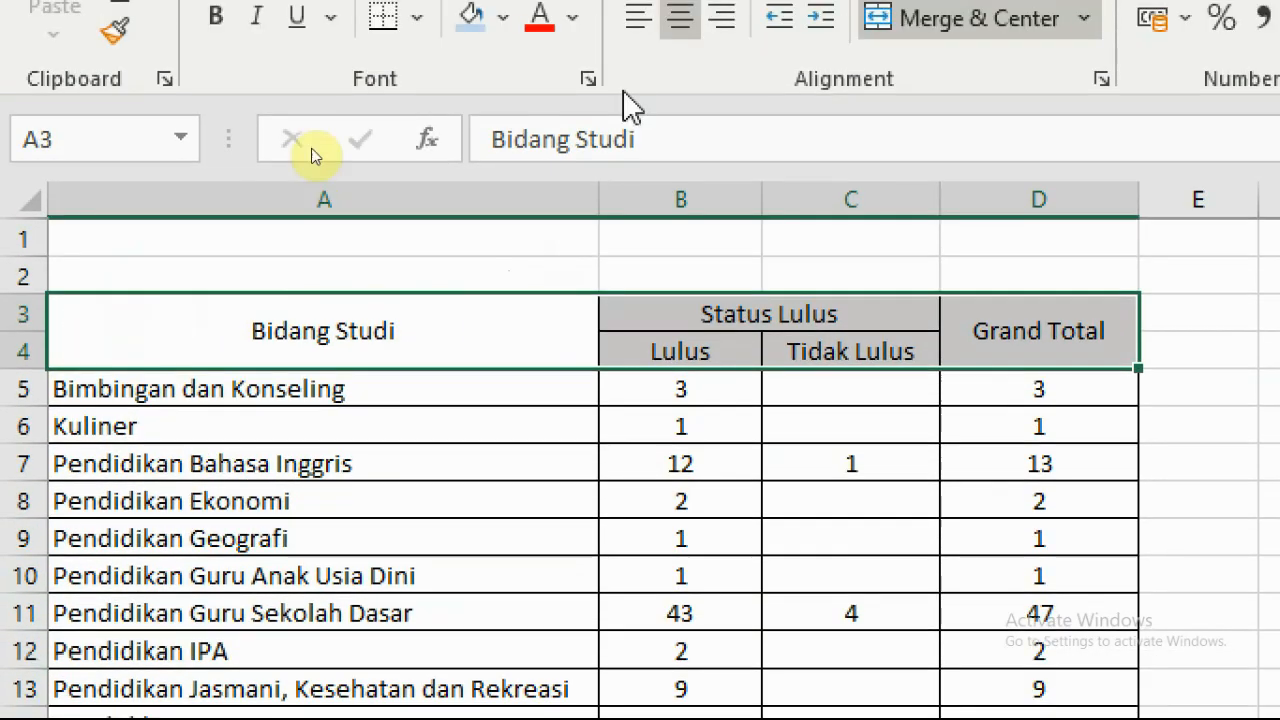
pyautogui.click(504, 190)
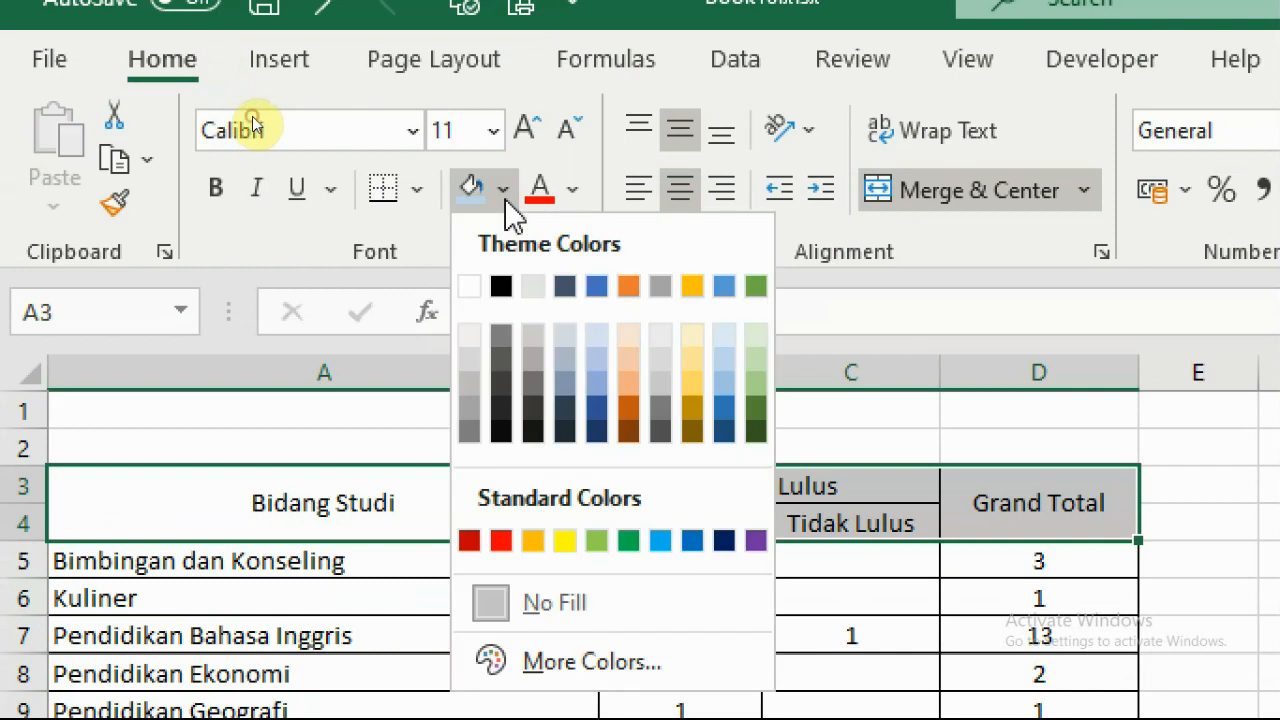
pyautogui.click(470, 192)
pyautogui.click(550, 515)
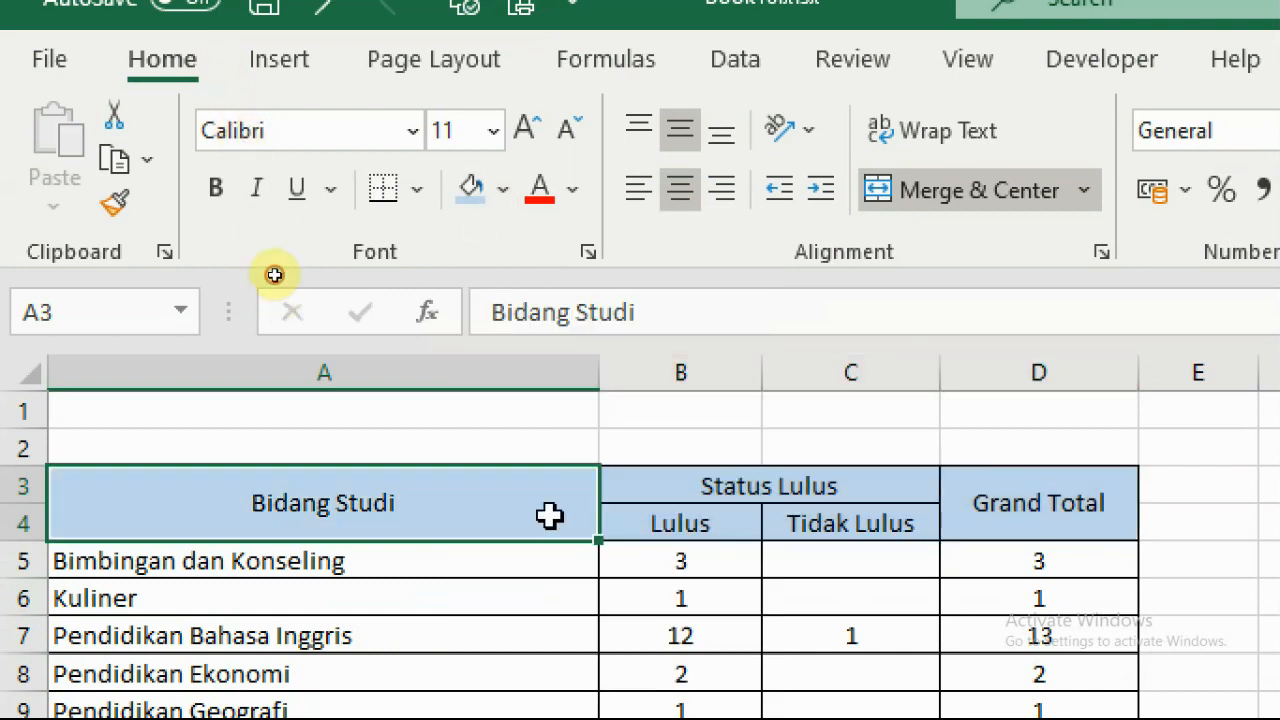
pyautogui.moveTo(355, 505); pyautogui.dragTo(972, 503)
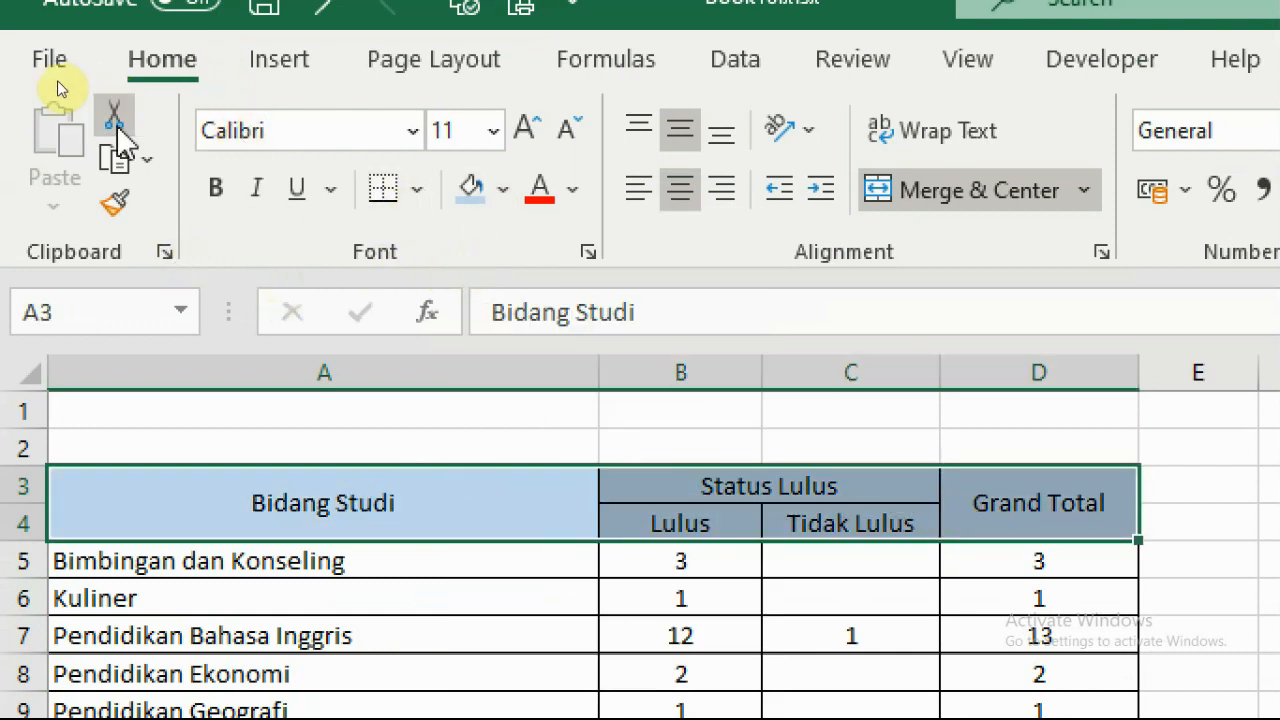
pyautogui.click(215, 188)
pyautogui.click(466, 630)
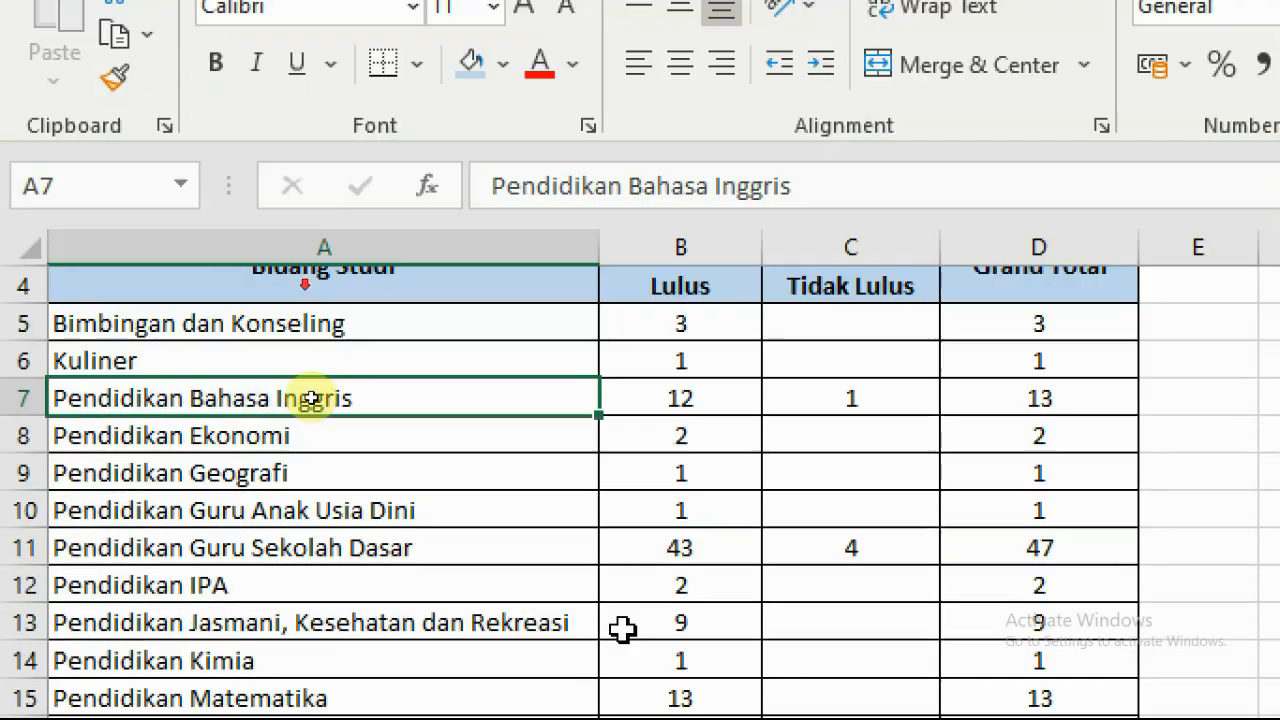
# - Fill the Grand Total row A21:D21 with light blue and make its text bold
pyautogui.scroll(-1, 614, 632)
pyautogui.moveTo(400, 531); pyautogui.dragTo(1060, 535)
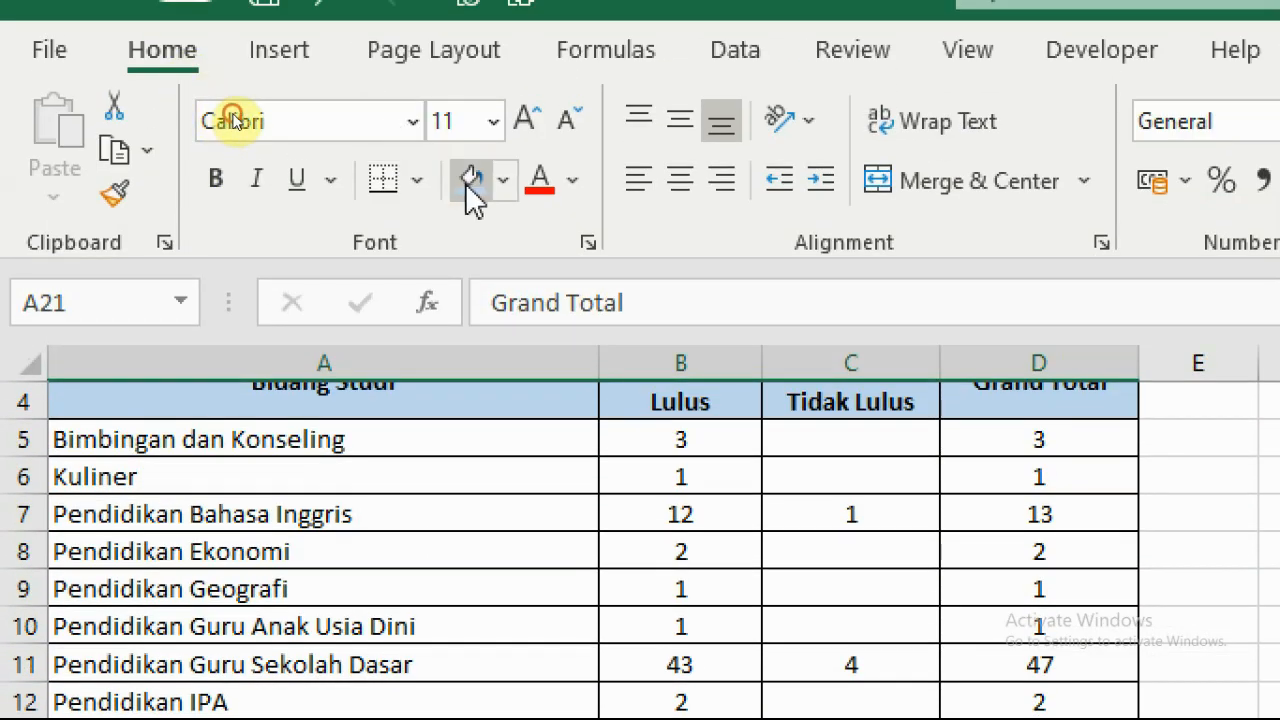
pyautogui.click(213, 178)
pyautogui.click(559, 659)
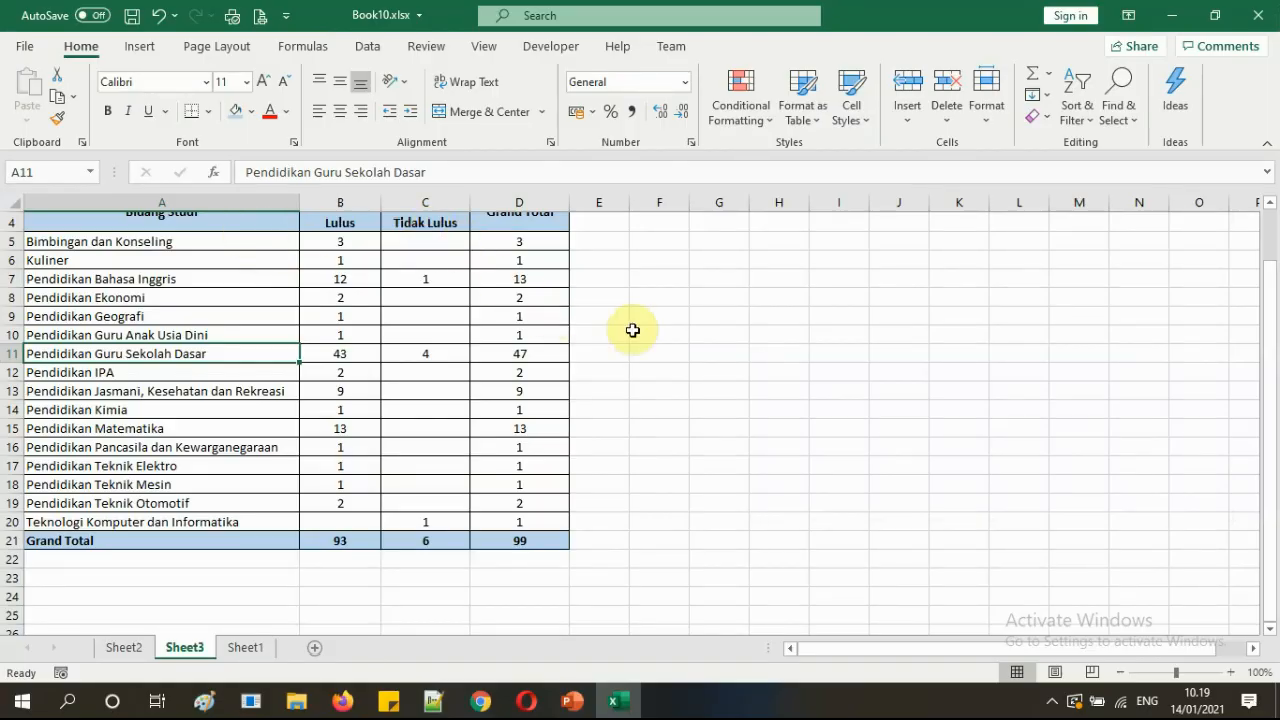
pyautogui.click(655, 333)
pyautogui.scroll(1, 570, 395)
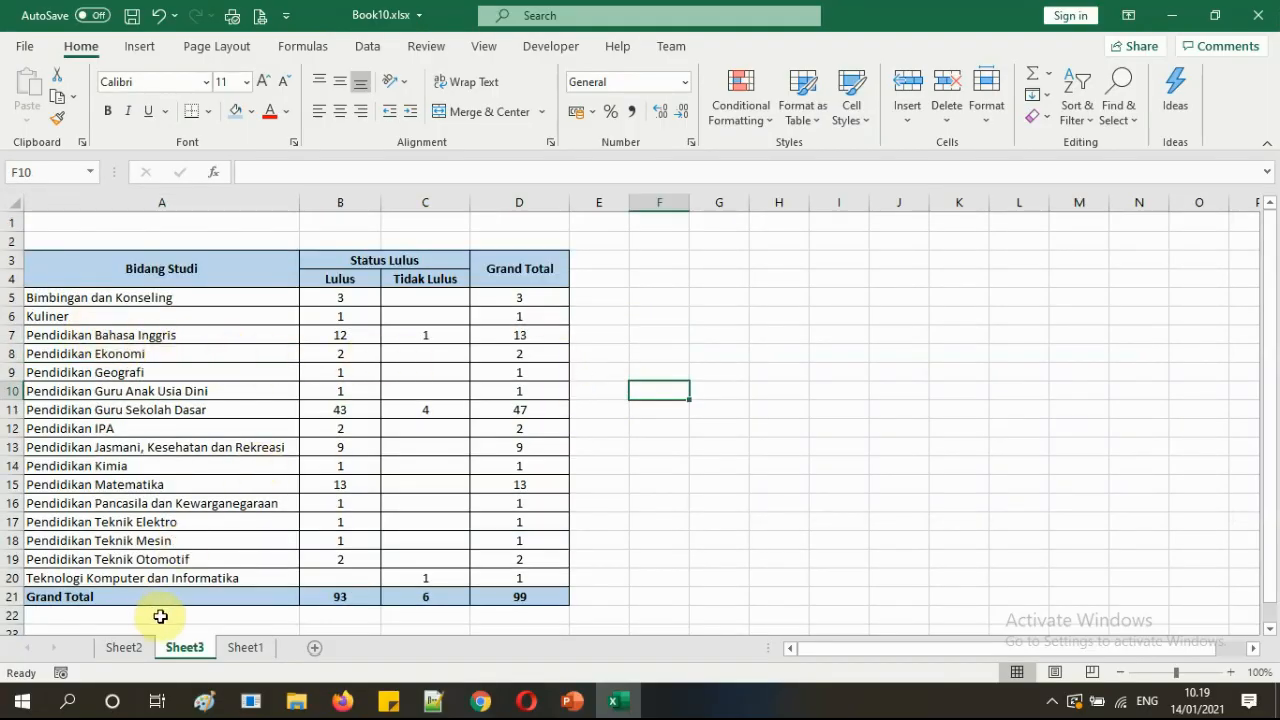
pyautogui.click(263, 390)
pyautogui.click(287, 431)
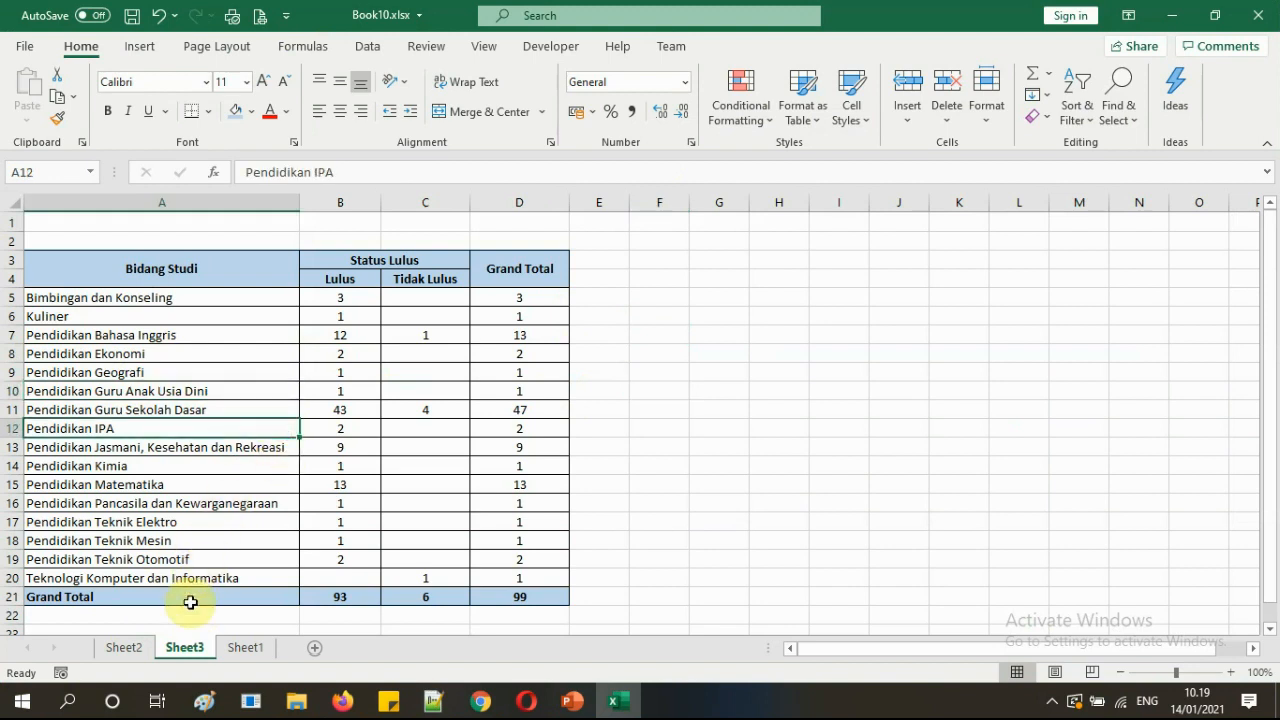
pyautogui.click(279, 352)
pyautogui.click(579, 388)
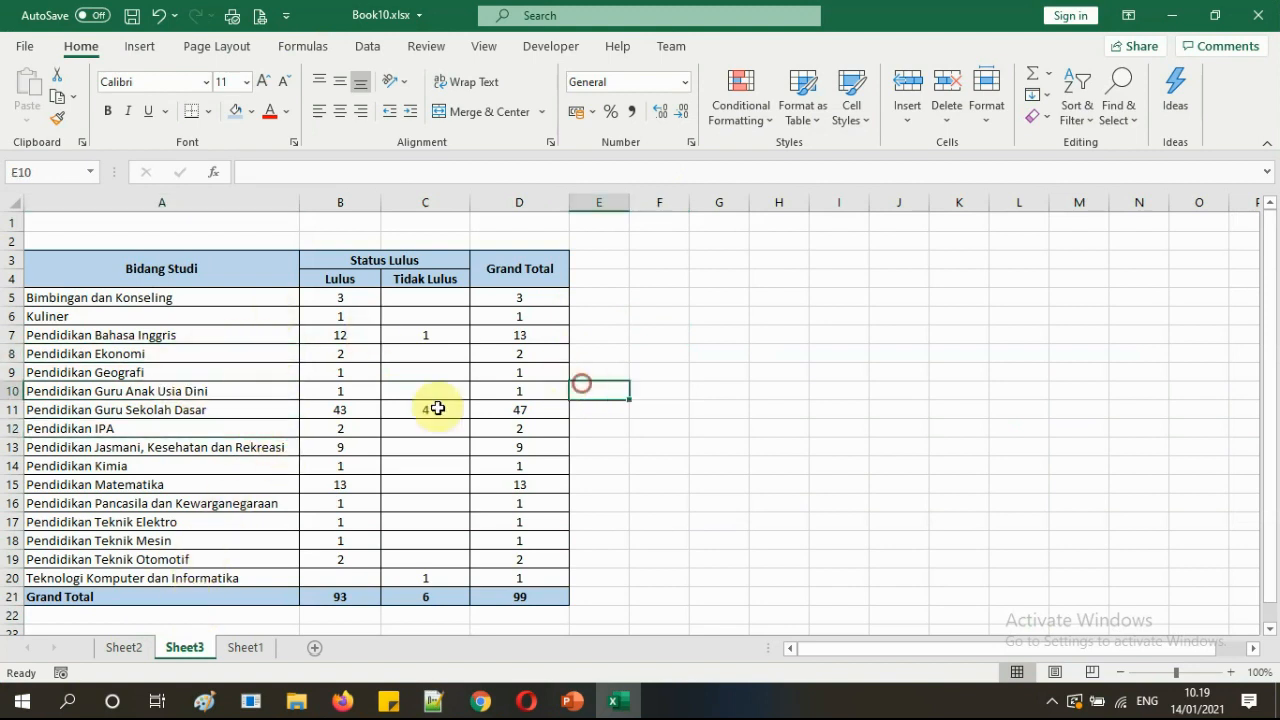
pyautogui.click(215, 241)
pyautogui.click(602, 294)
pyautogui.click(172, 228)
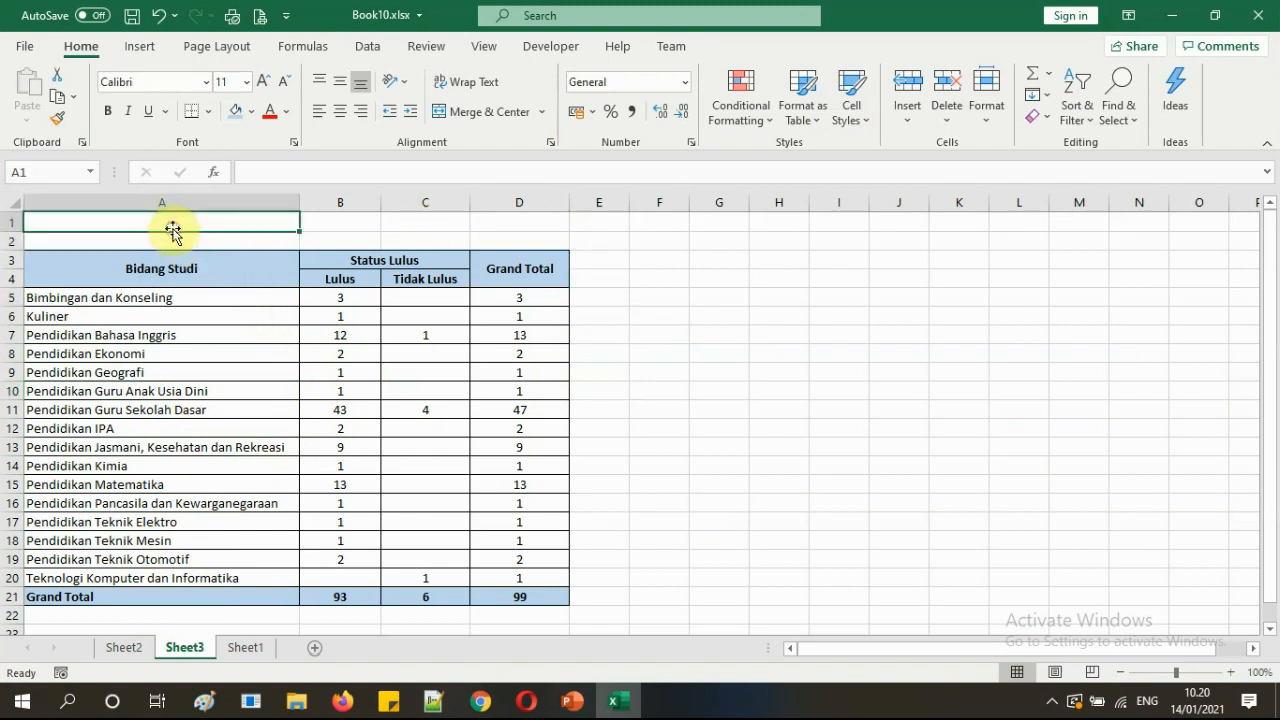
pyautogui.click(643, 354)
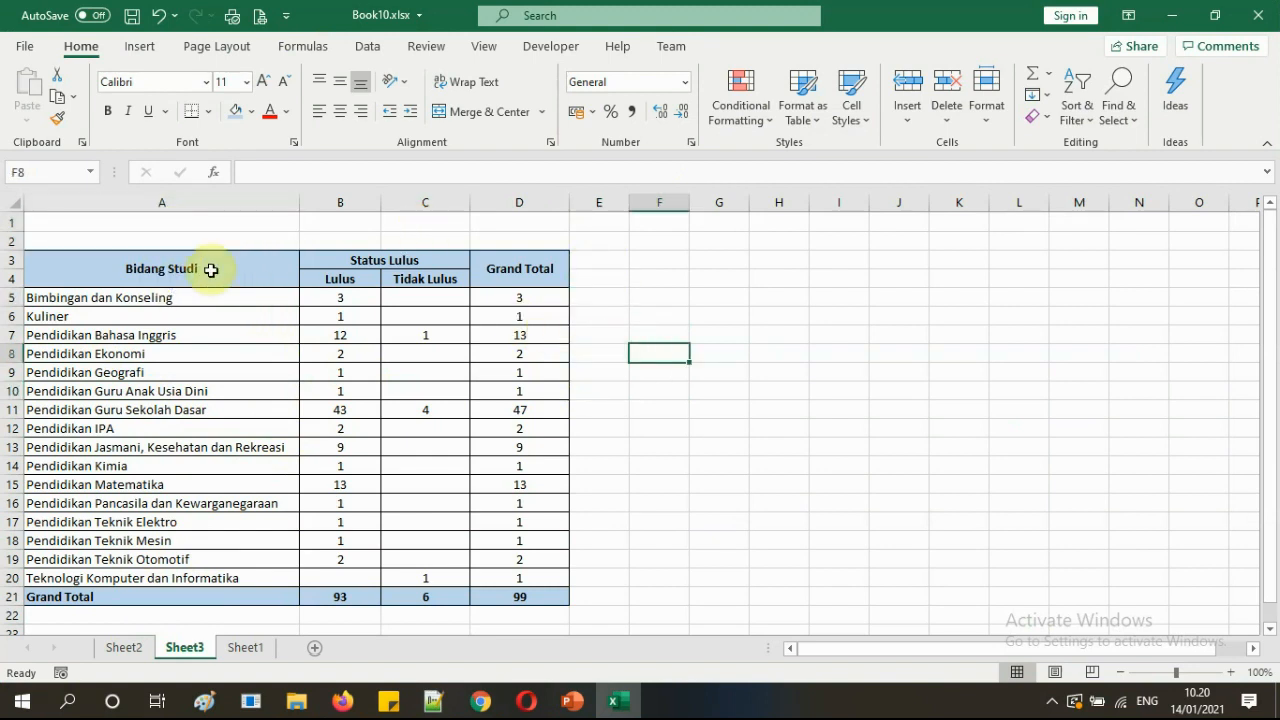
# - Enter the title "Rekapituasi Nilai" in cell A1 above the recap table on Sheet3
pyautogui.click(153, 222)
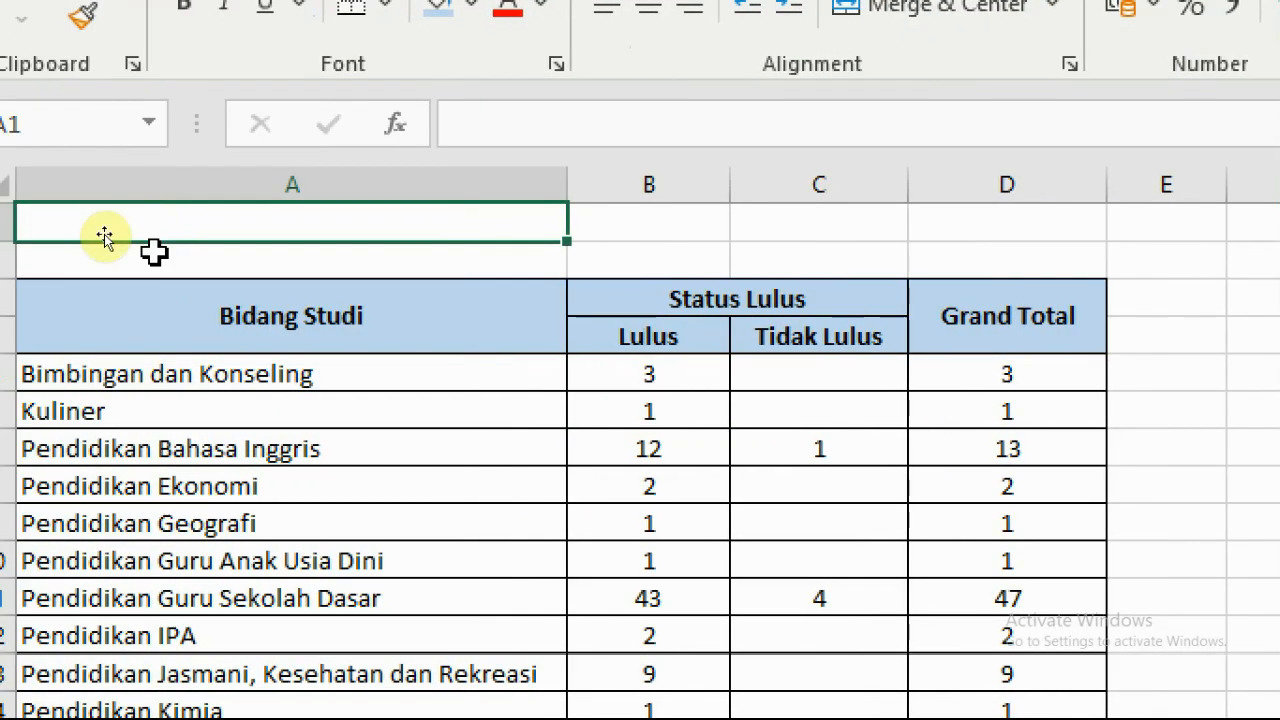
pyautogui.click(74, 269)
pyautogui.click(171, 236)
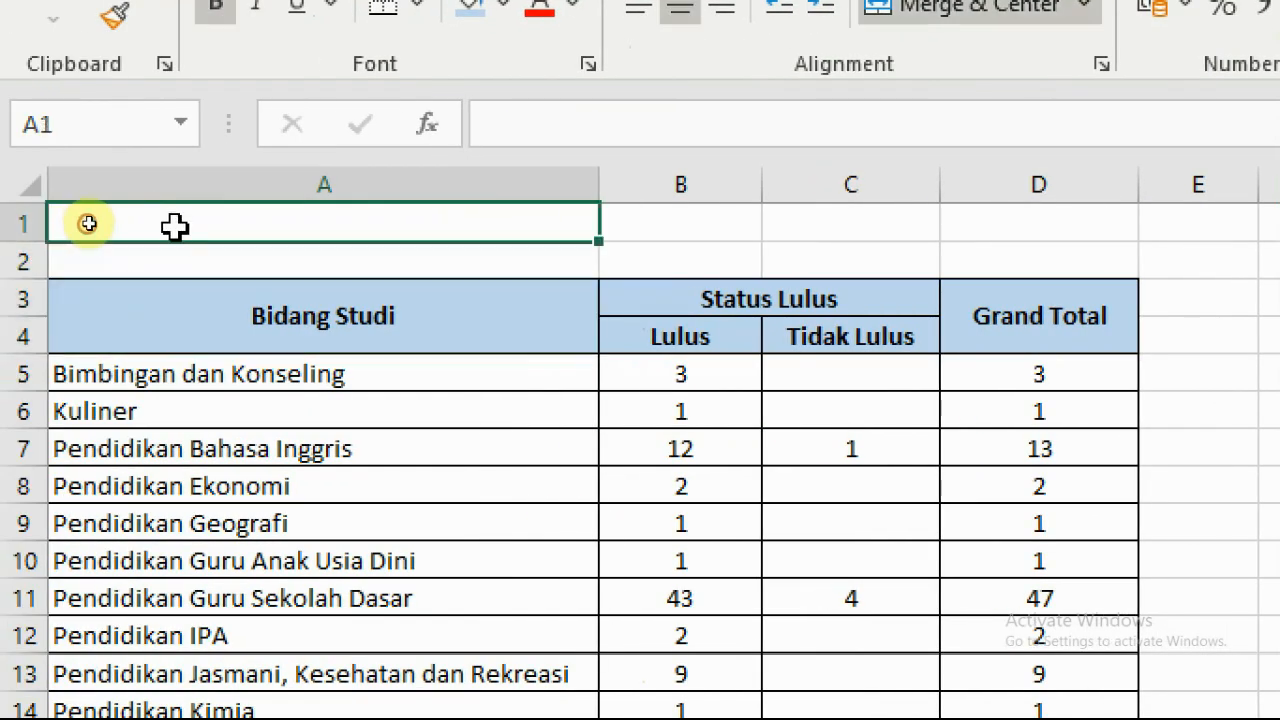
pyautogui.write('K')
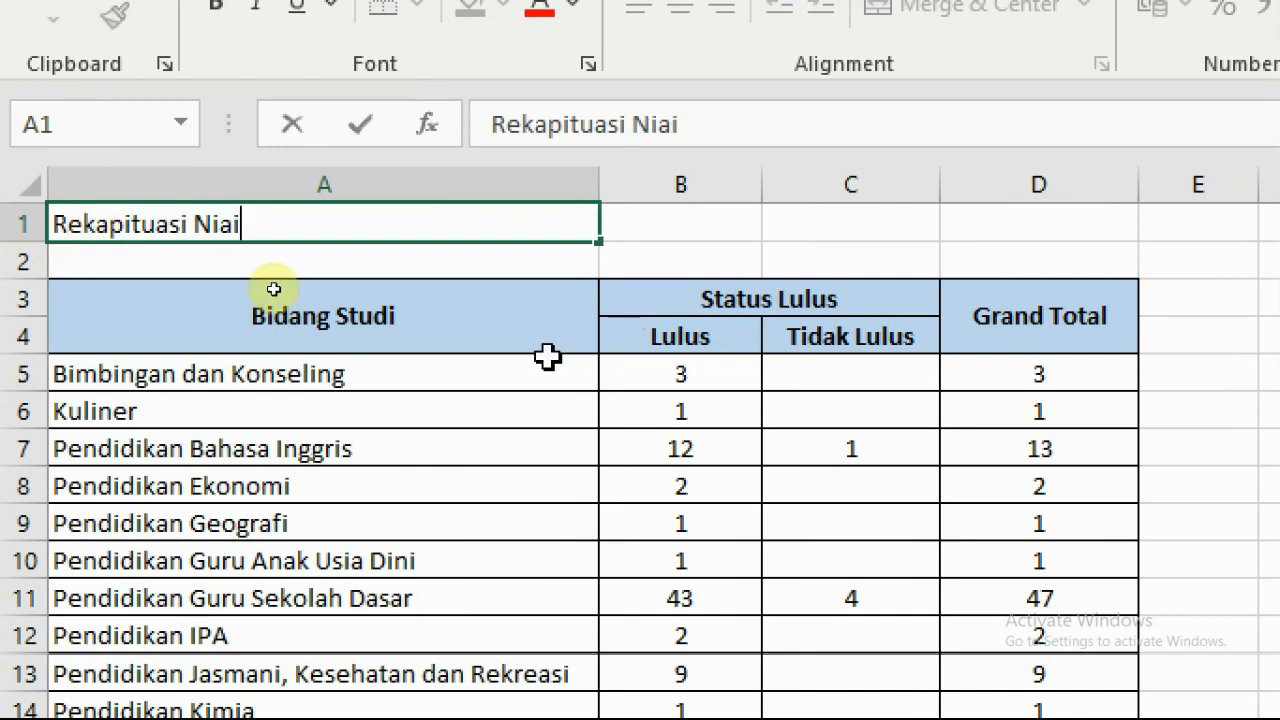
pyautogui.press('Return')
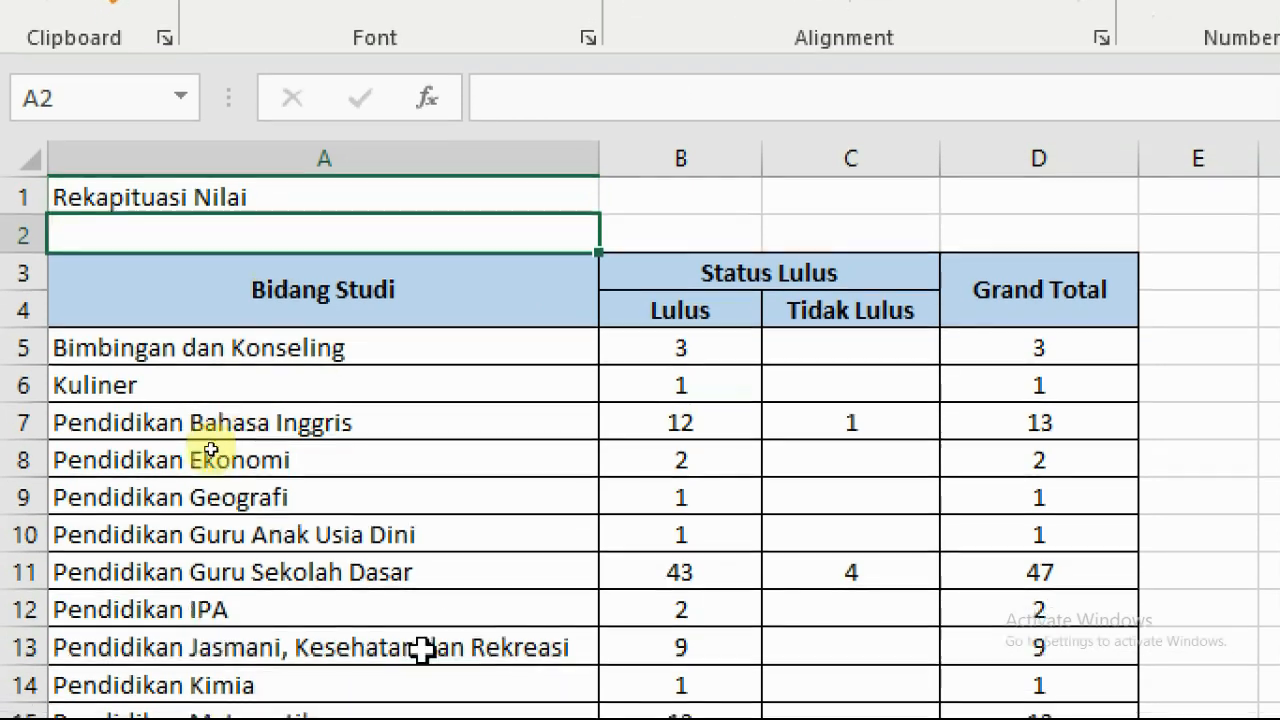
# - Set the font size of the title in cell A1 on Sheet3 to 20
pyautogui.click(420, 708)
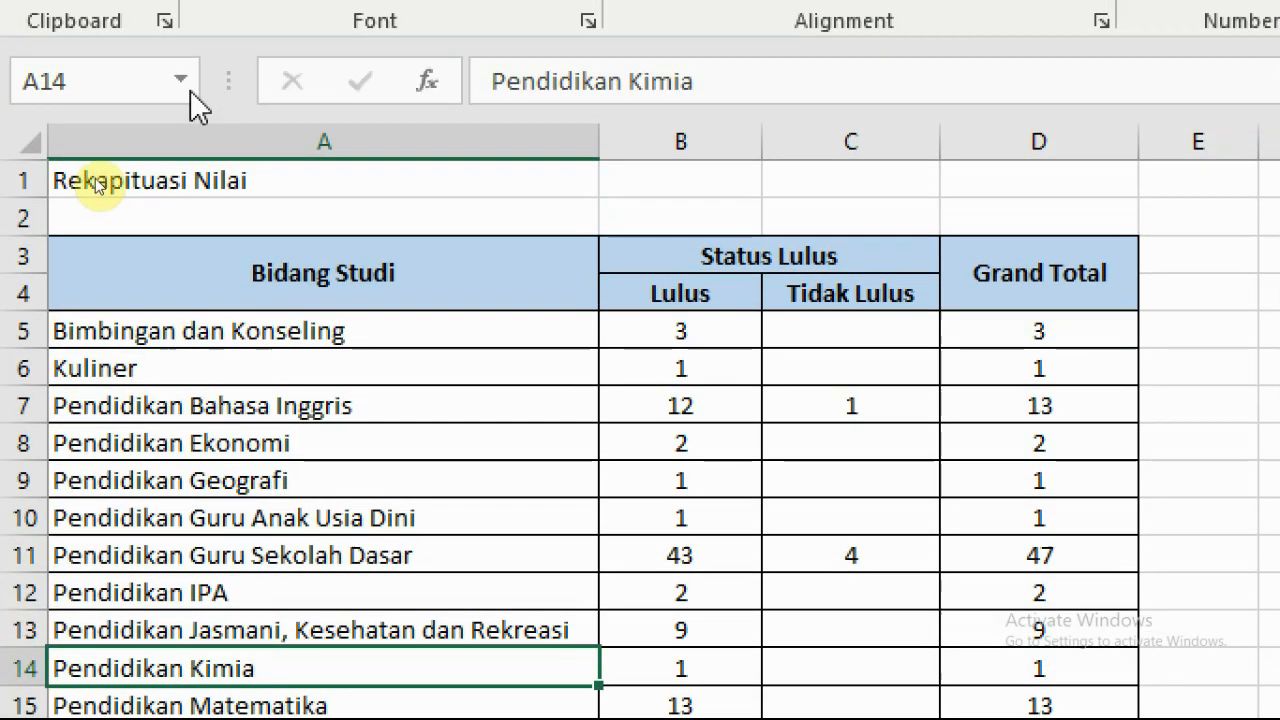
pyautogui.click(172, 185)
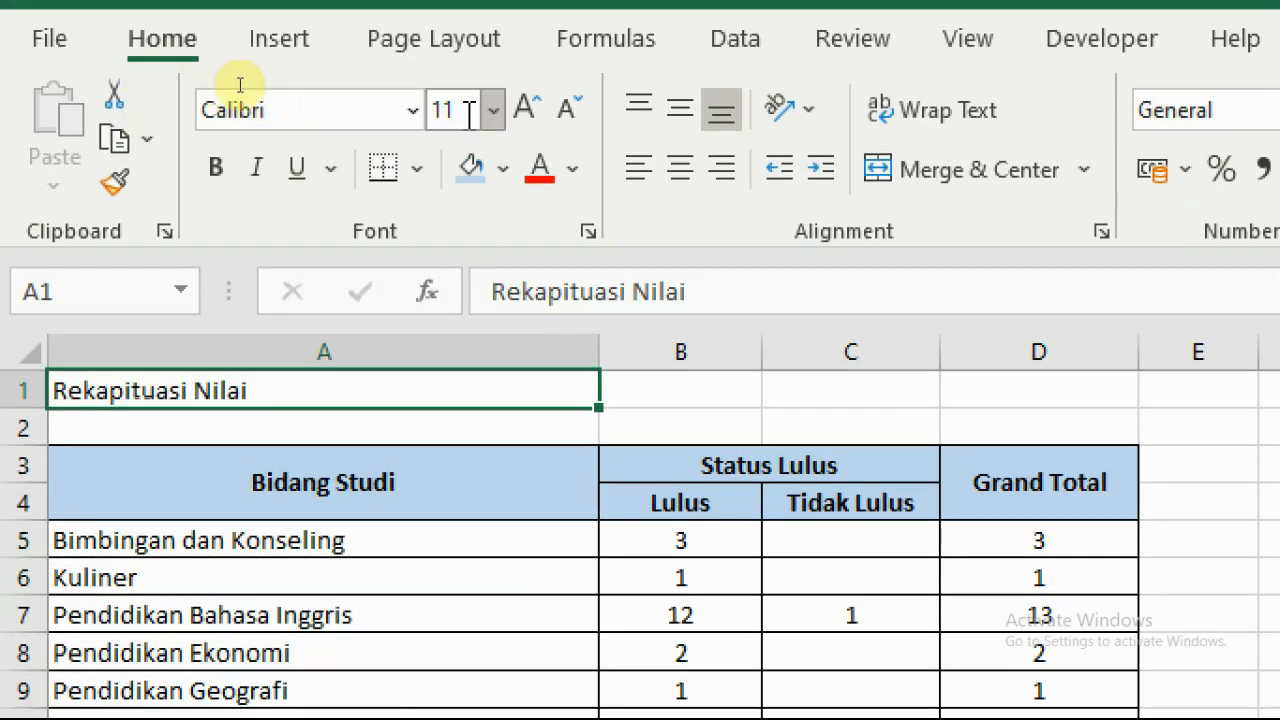
pyautogui.click(495, 112)
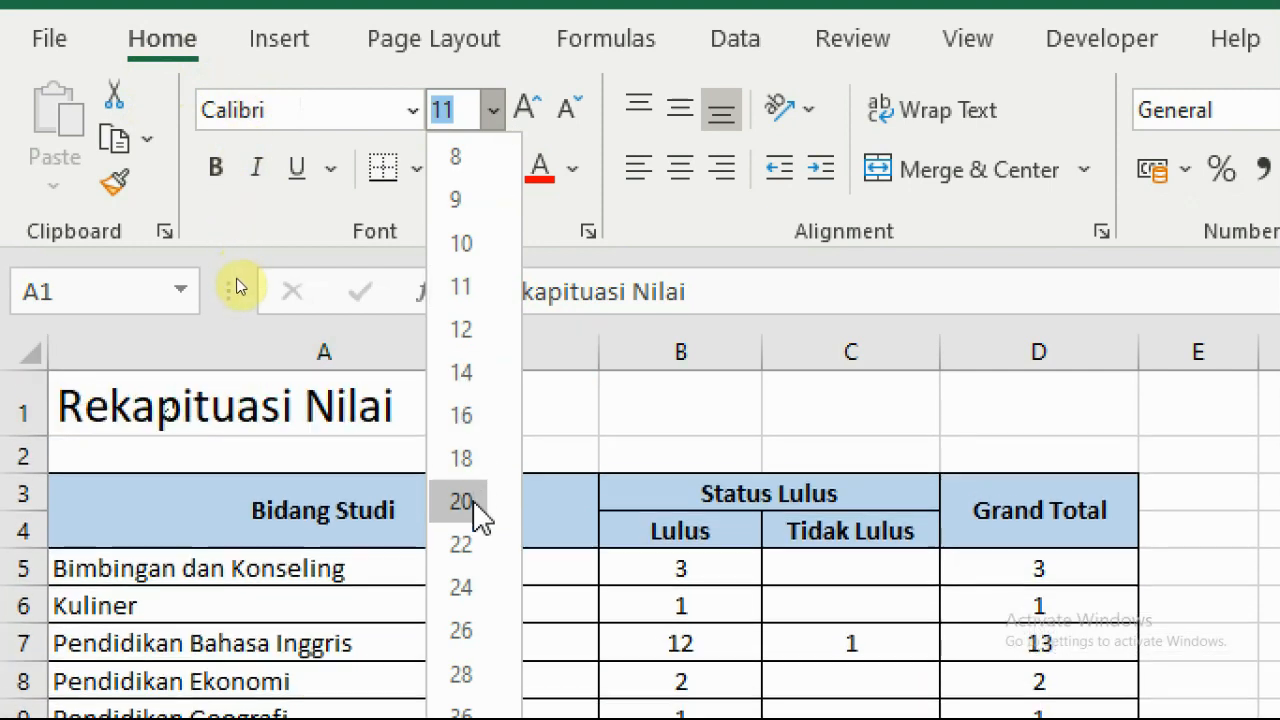
pyautogui.click(472, 505)
pyautogui.click(446, 532)
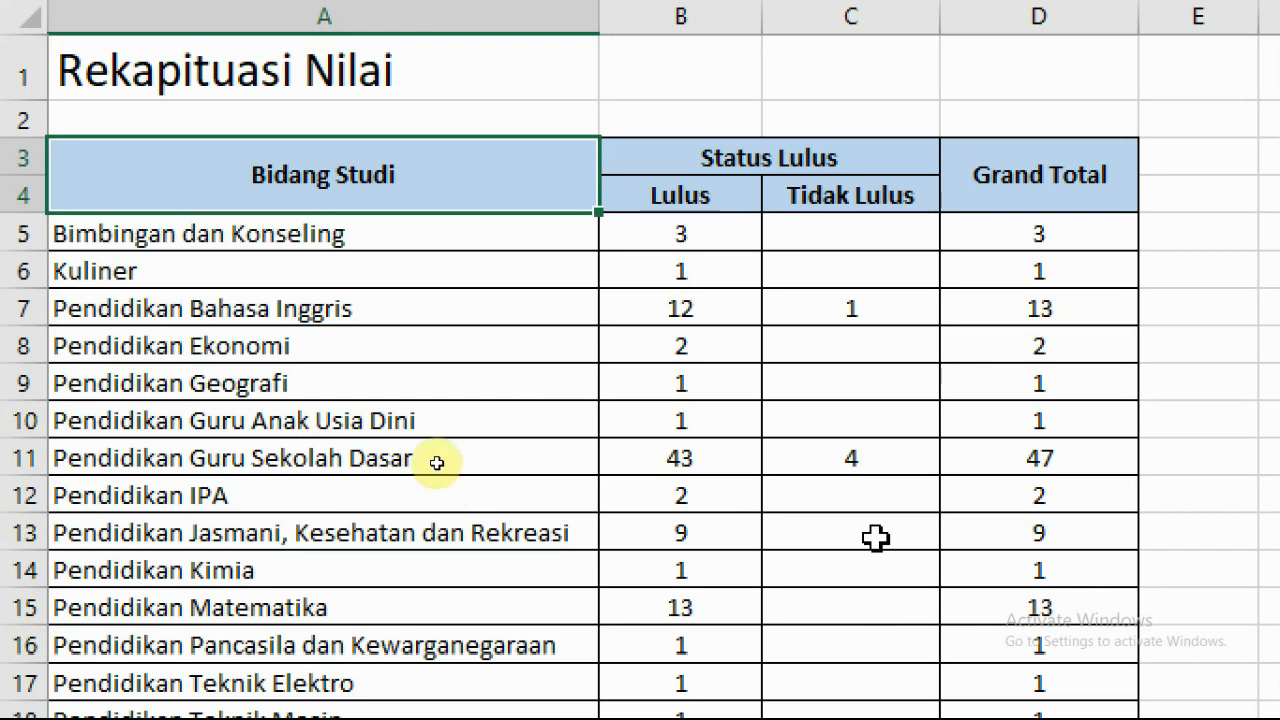
pyautogui.click(875, 537)
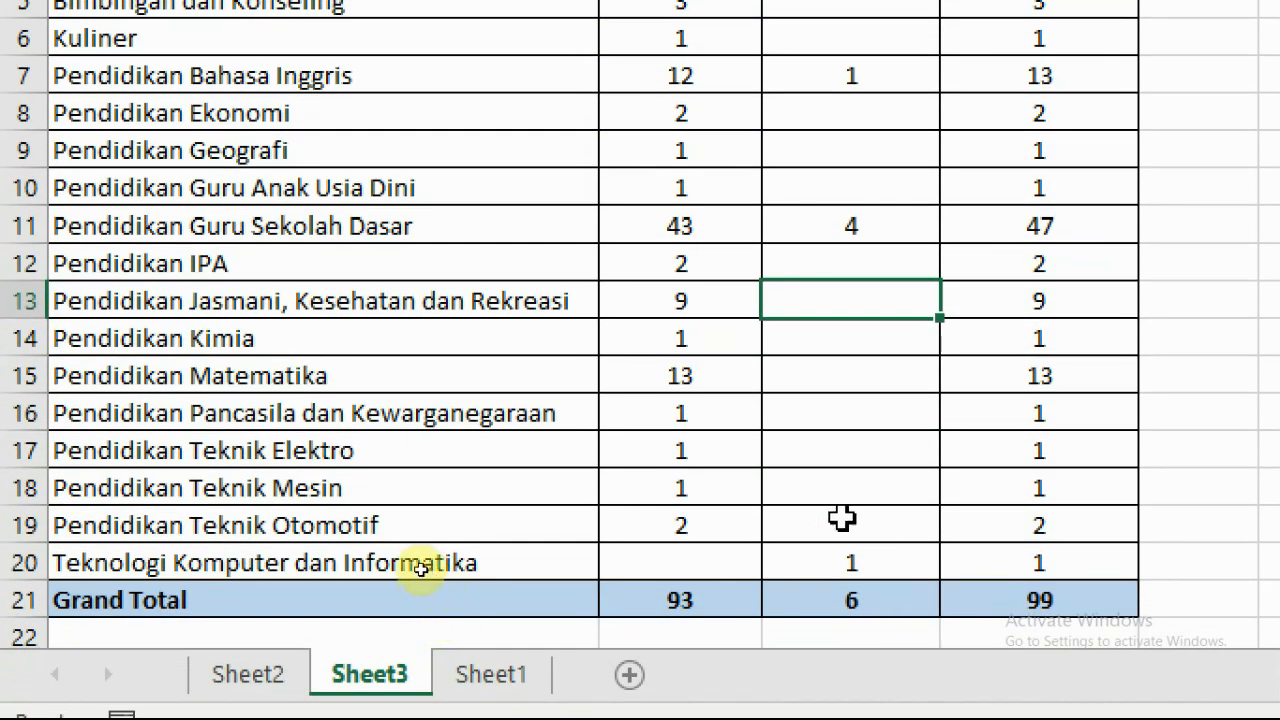
pyautogui.click(842, 517)
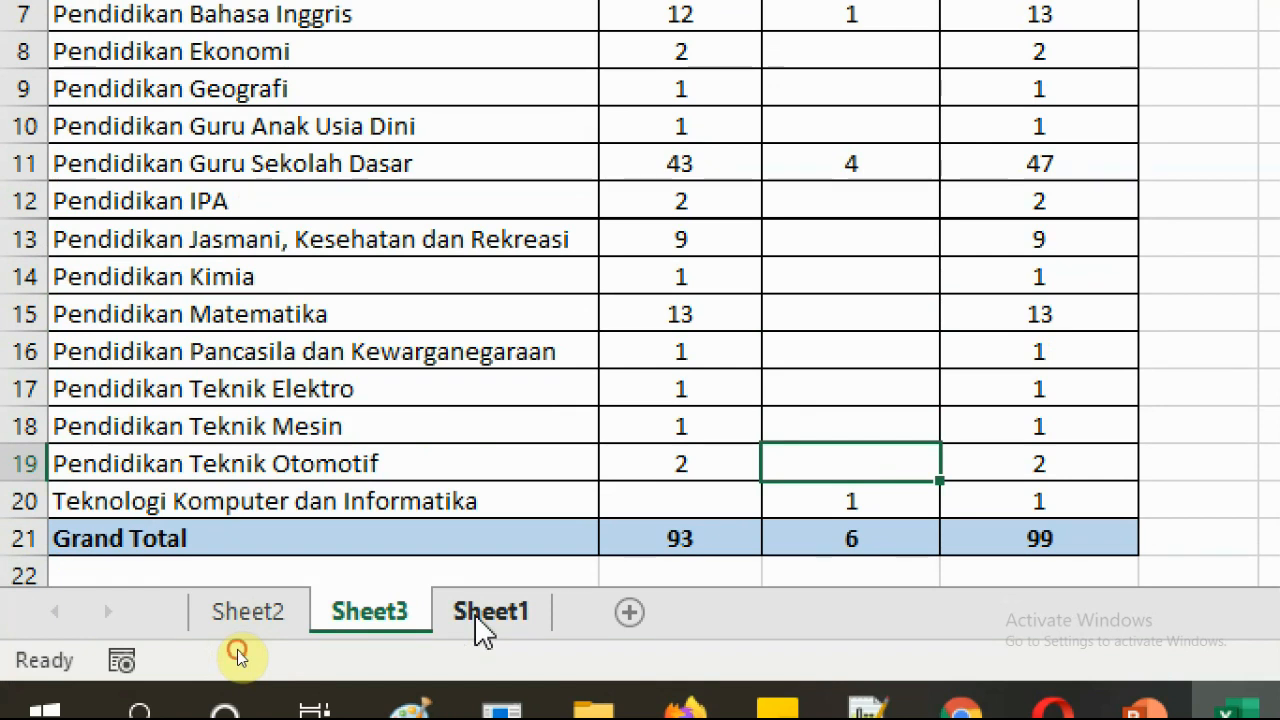
# - Review the source data on Sheet1, the formatted recap table on Sheet3 and the PivotTable on Sheet2
pyautogui.click(476, 612)
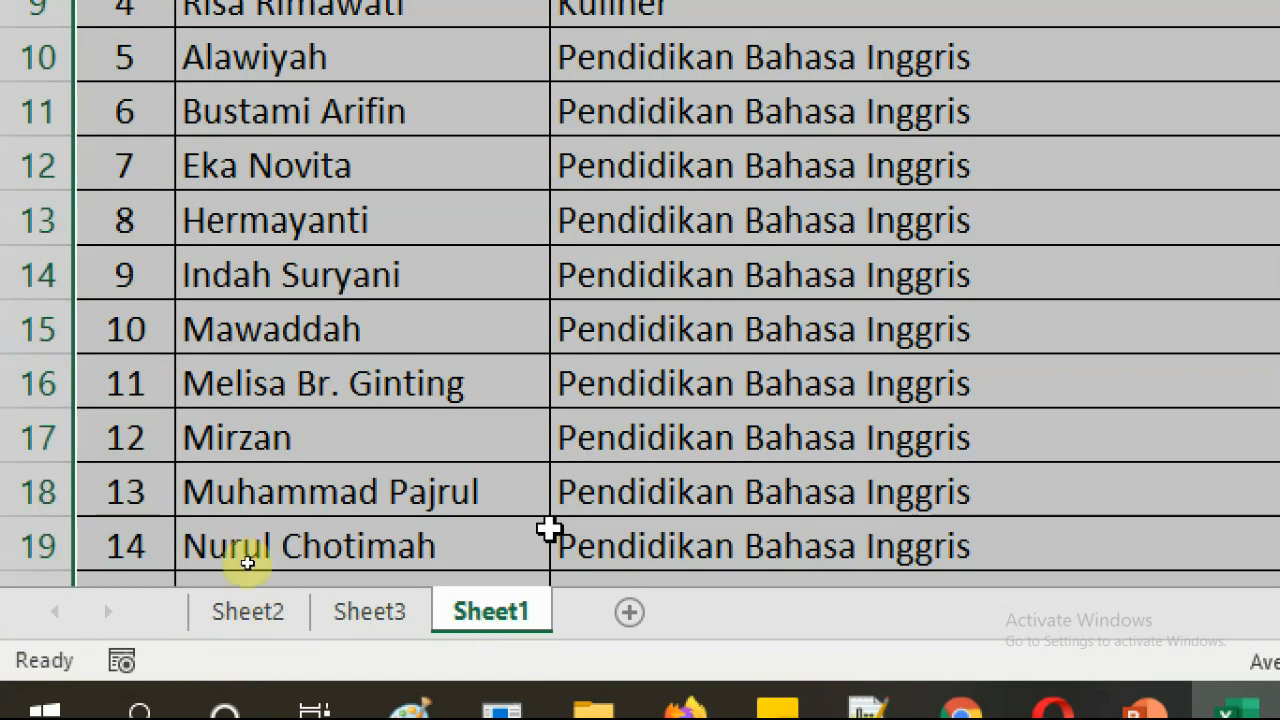
pyautogui.scroll(2, 551, 320)
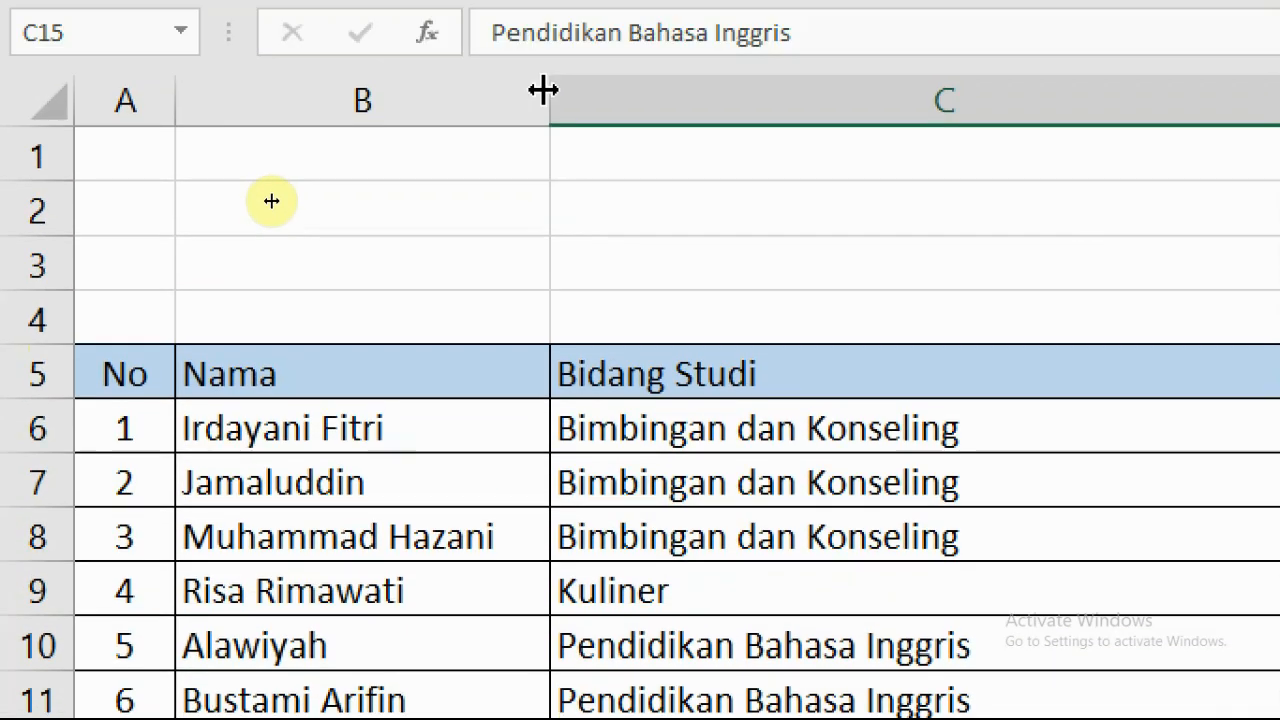
pyautogui.click(472, 309)
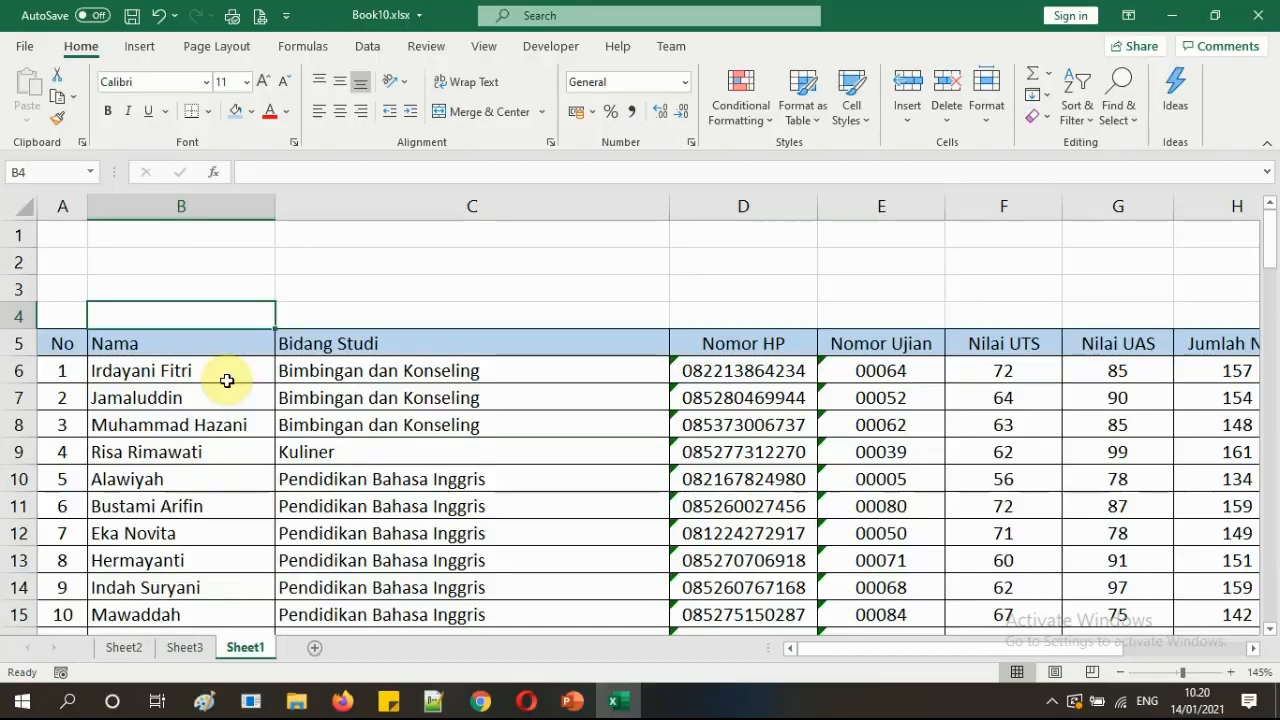
pyautogui.click(184, 648)
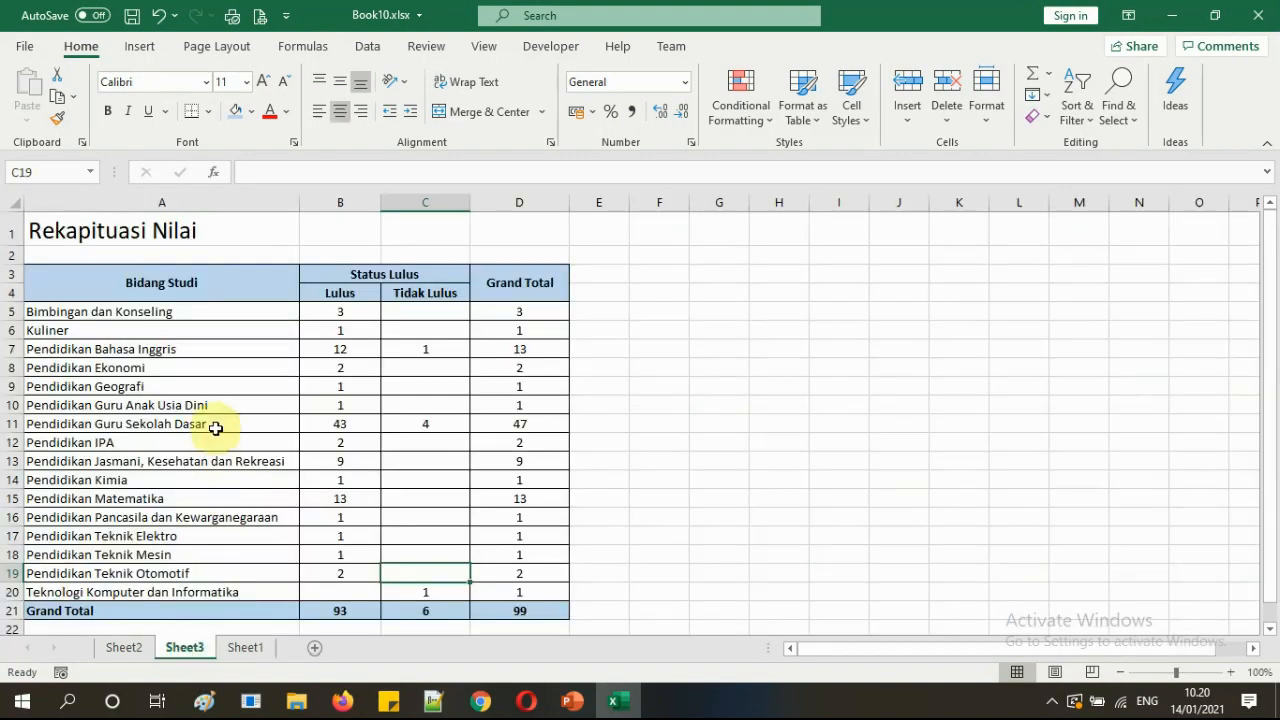
pyautogui.click(194, 390)
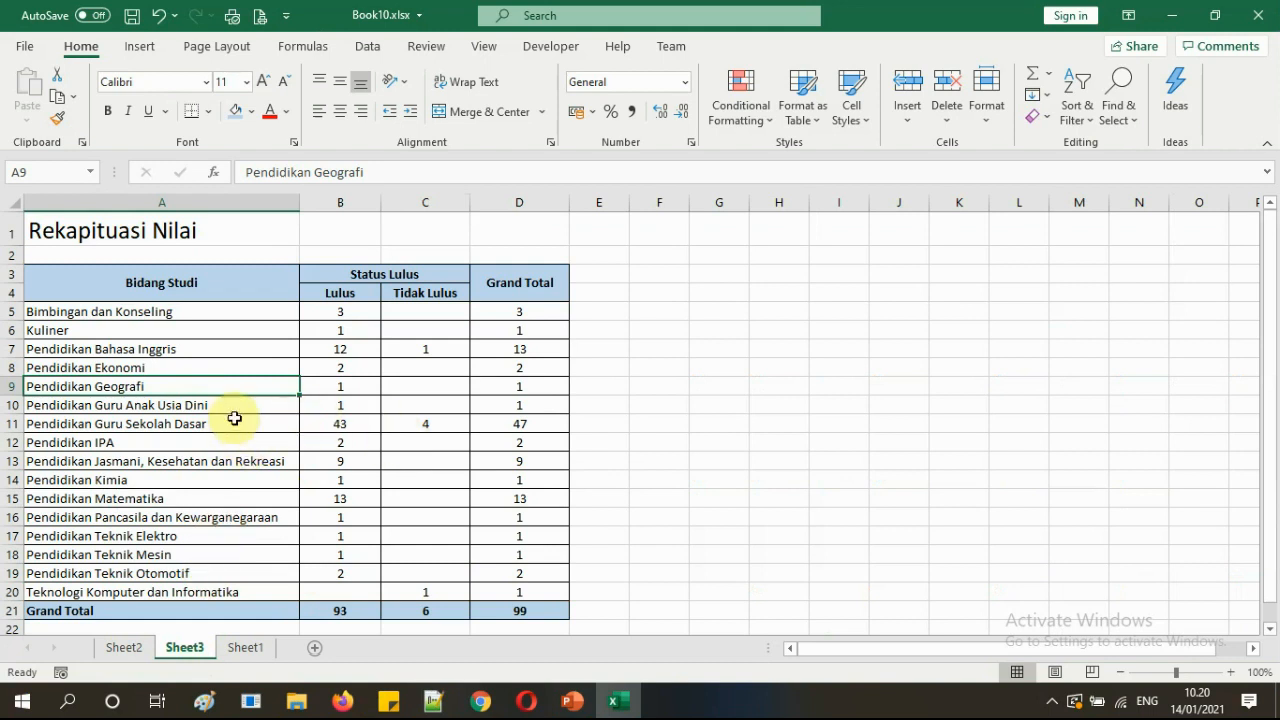
pyautogui.click(390, 440)
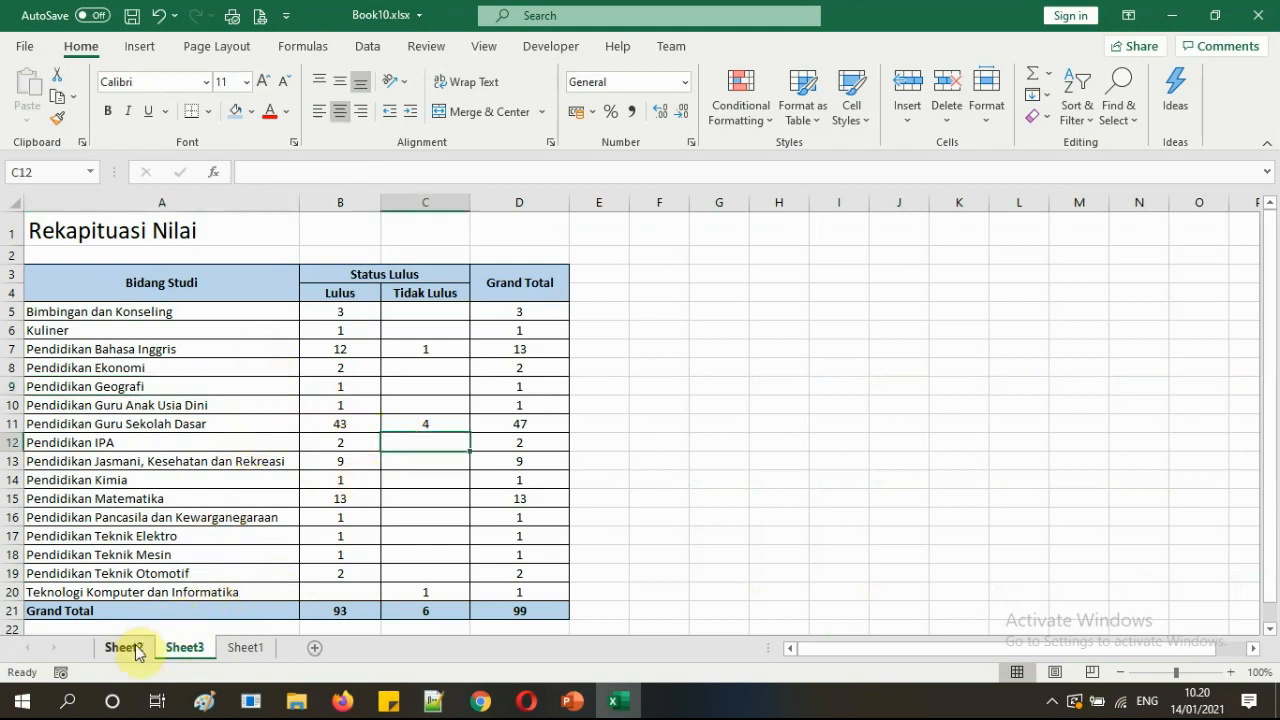
pyautogui.click(135, 648)
pyautogui.click(550, 457)
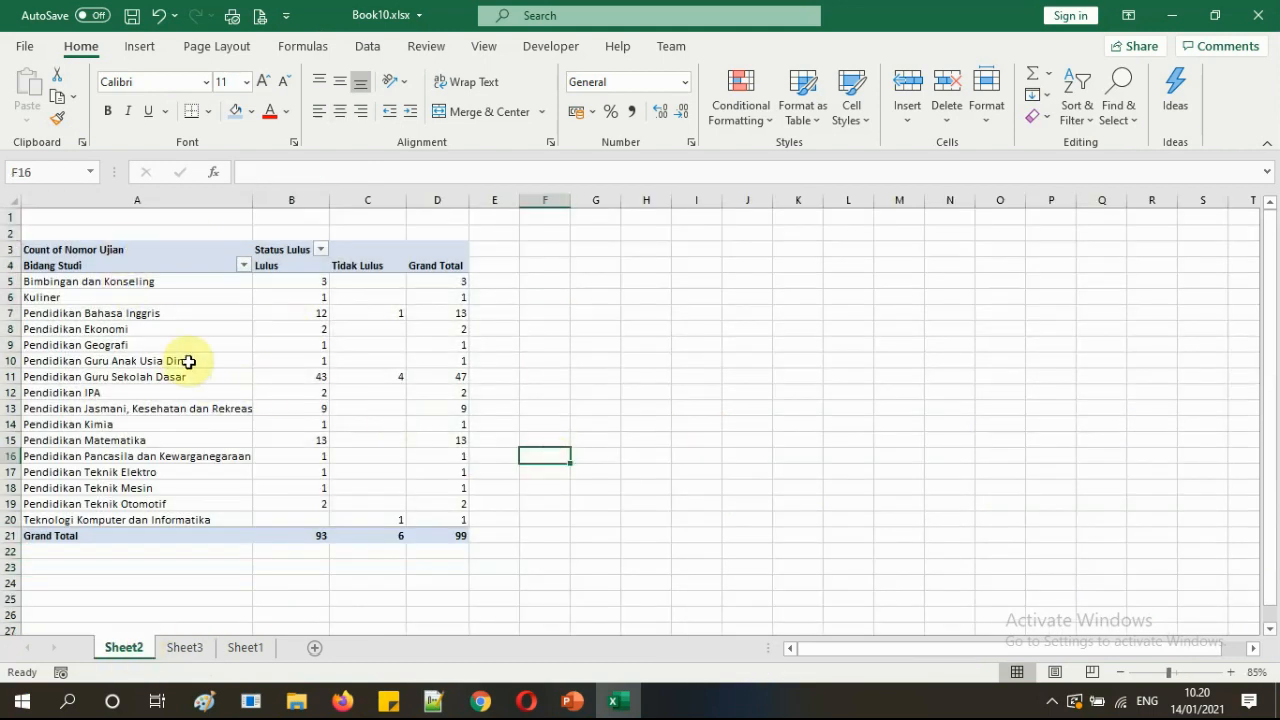
pyautogui.click(177, 648)
# - Enter the title "DAFTAR NILAI" in cell A1 above the student data on Sheet1
pyautogui.click(245, 648)
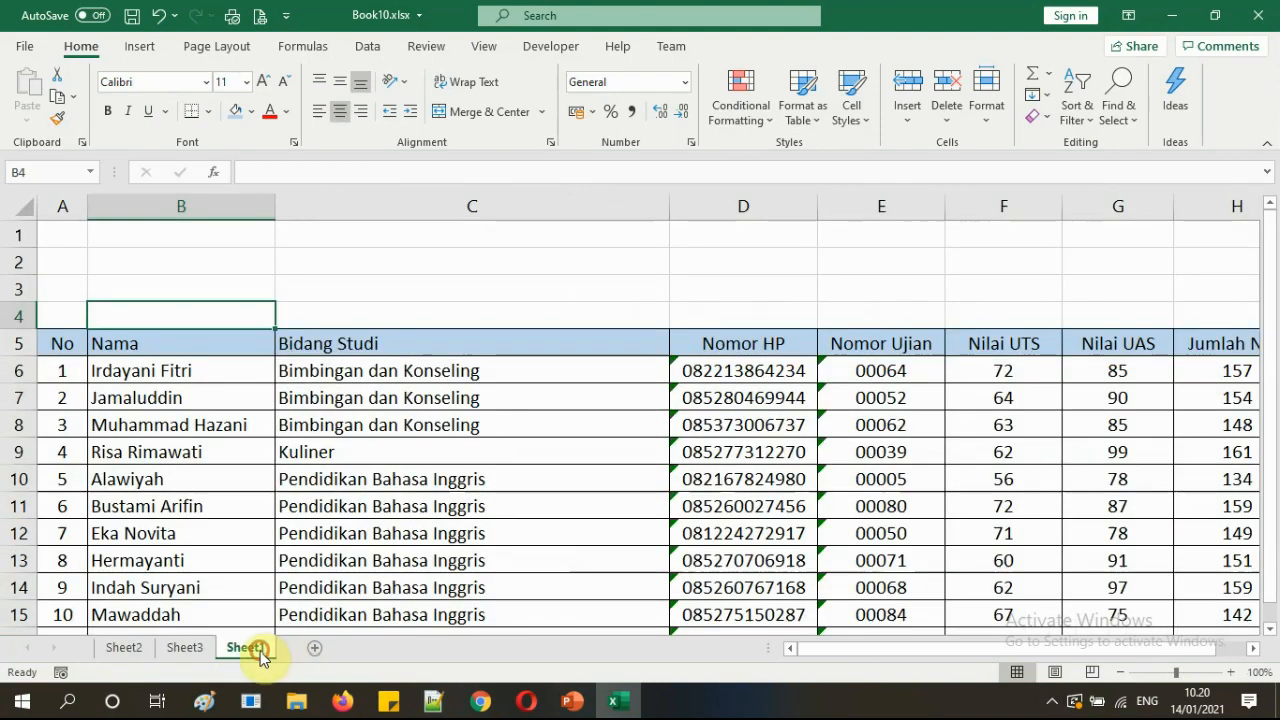
pyautogui.click(337, 459)
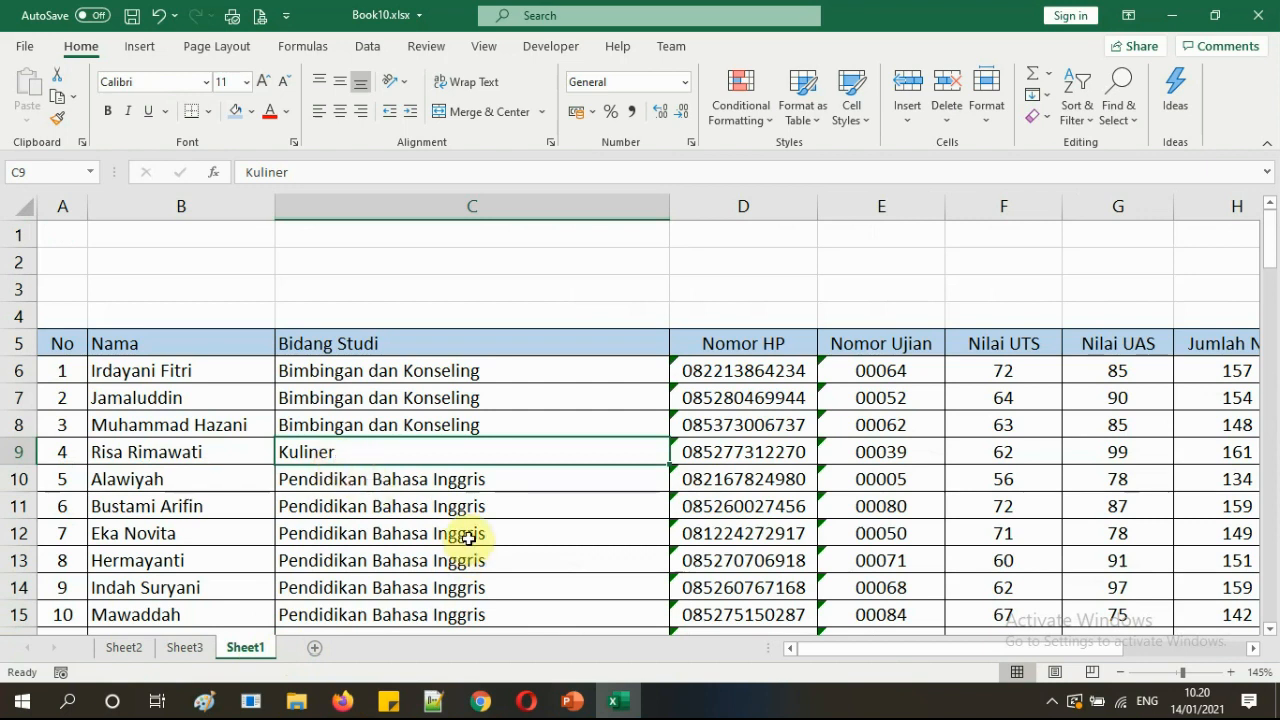
pyautogui.click(69, 233)
pyautogui.click(203, 283)
pyautogui.click(74, 243)
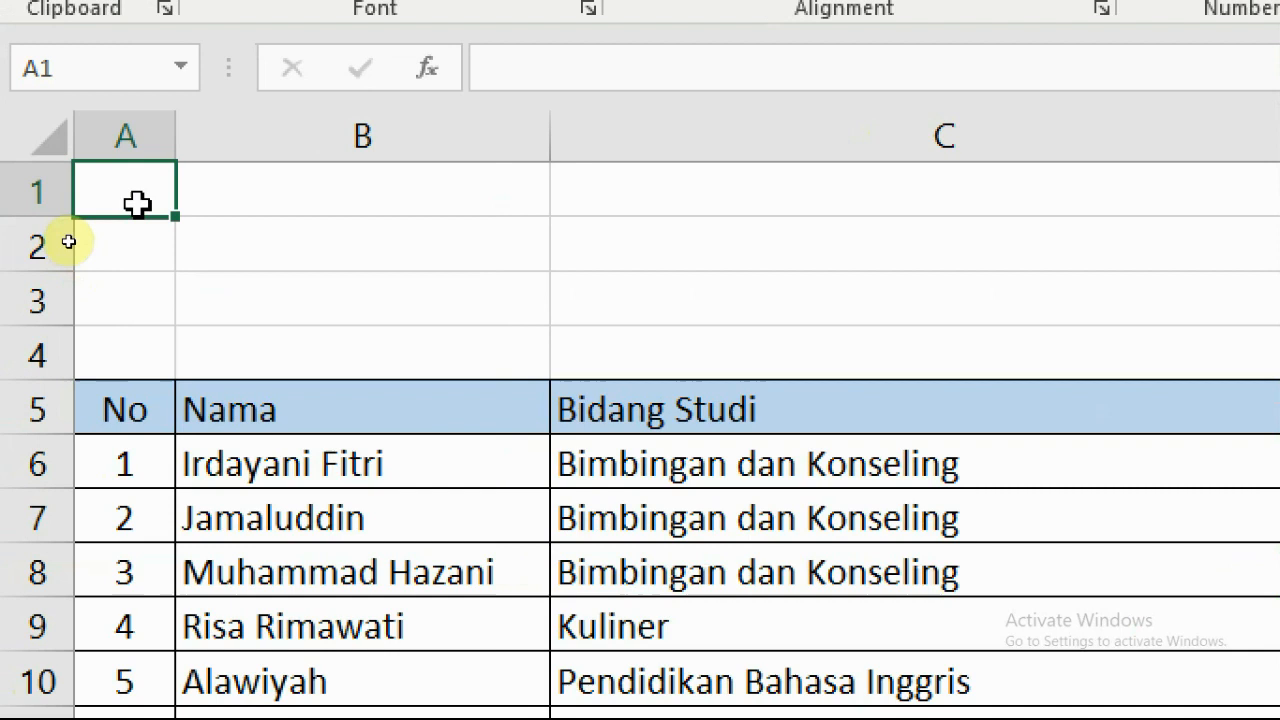
pyautogui.click(68, 250)
pyautogui.click(137, 178)
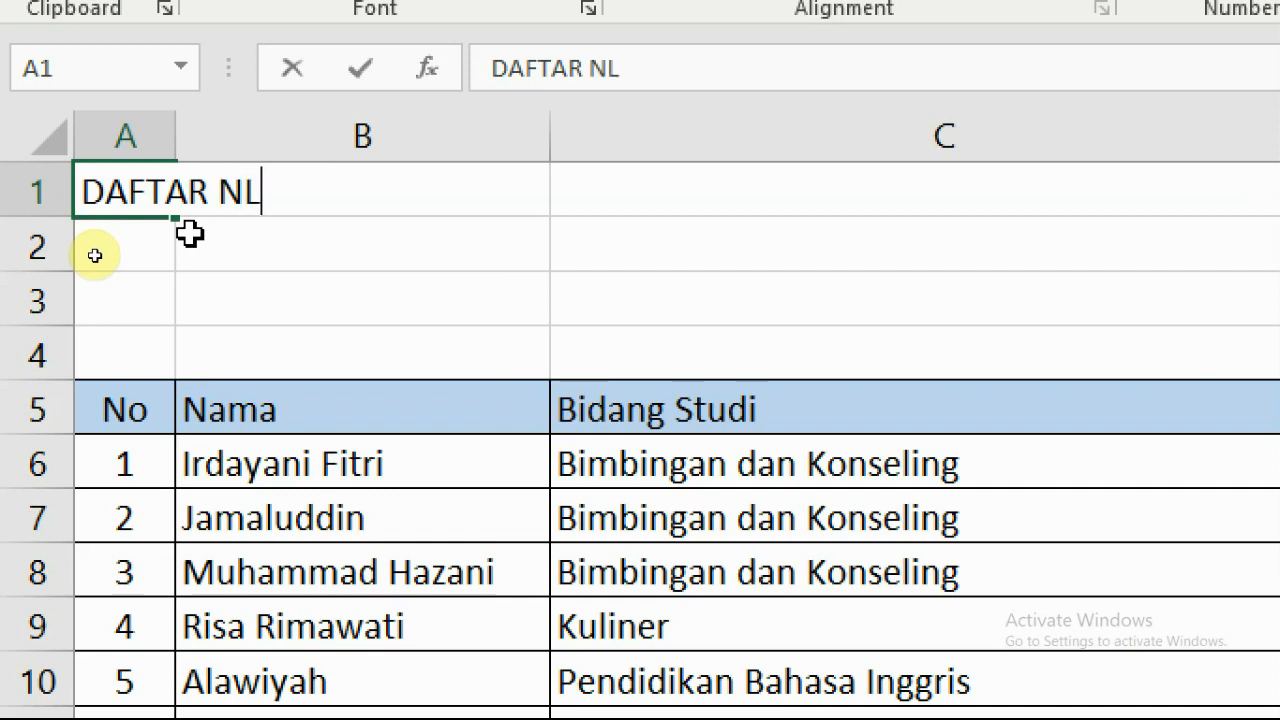
pyautogui.write('DAFTAR NILAI')
pyautogui.press('Return')
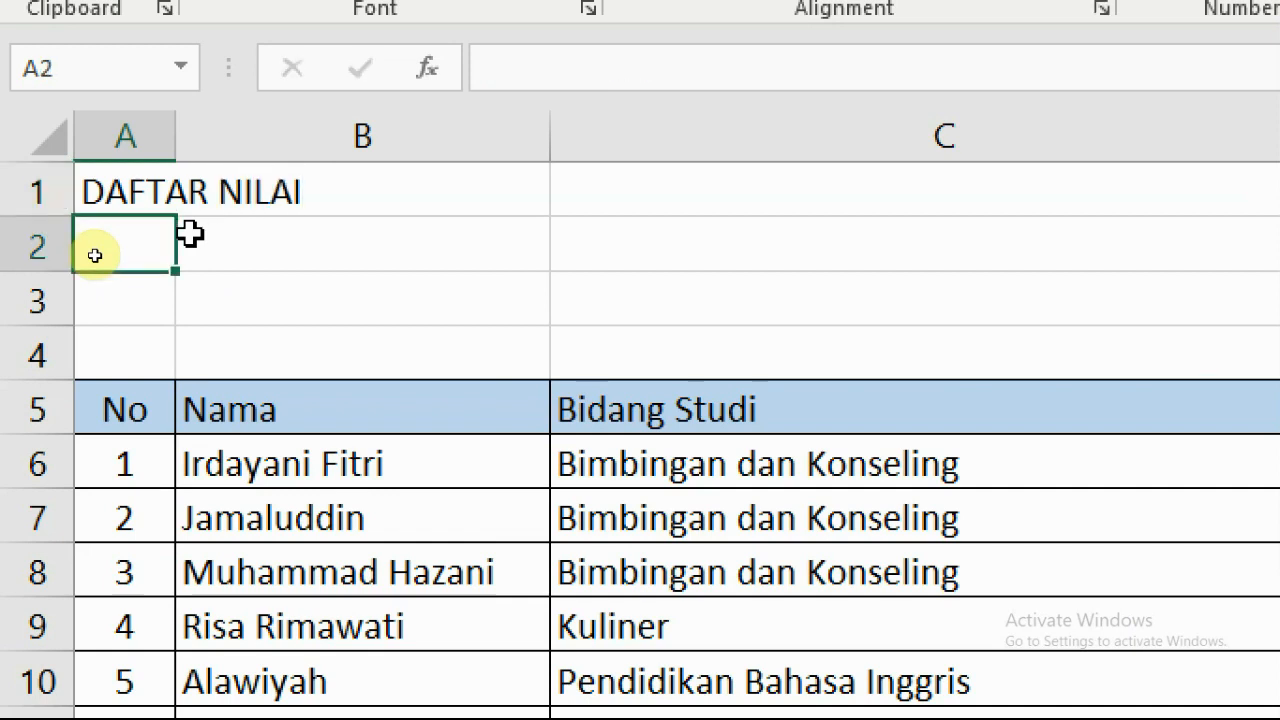
# - Set the font size of the DAFTAR NILAI title in cell A1 to 18
pyautogui.click(110, 293)
pyautogui.click(315, 288)
pyautogui.click(140, 174)
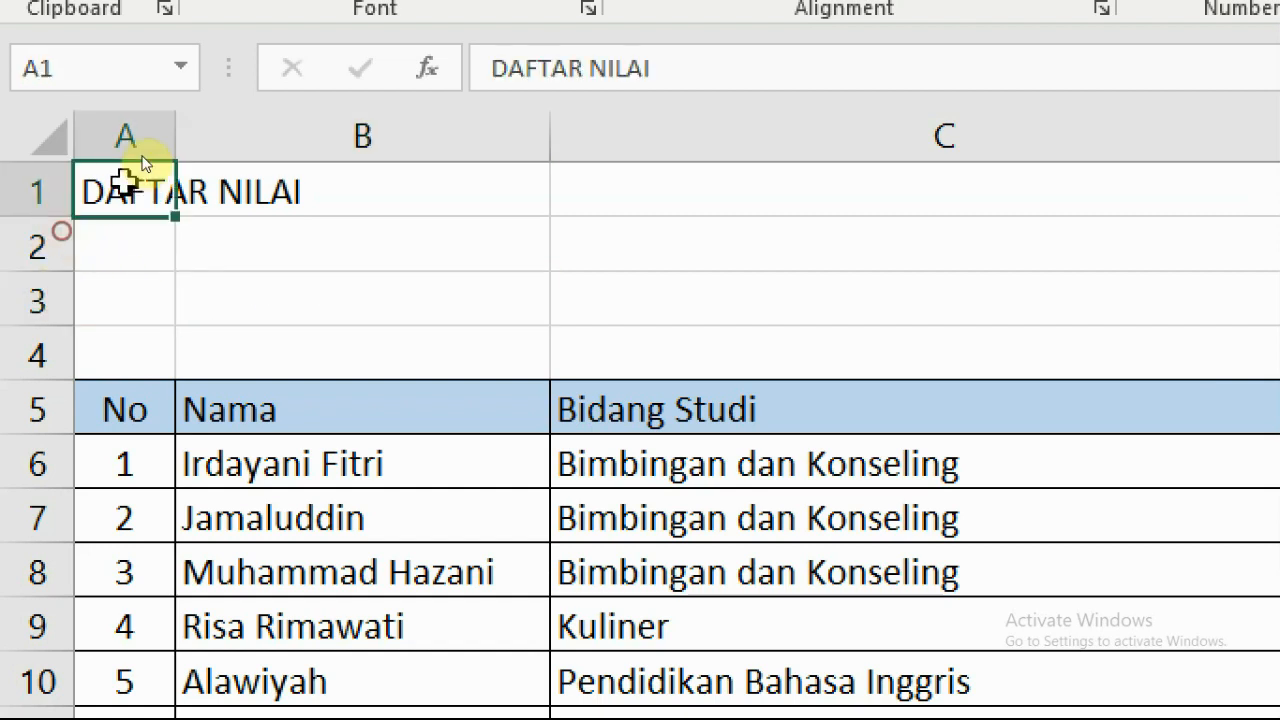
pyautogui.click(495, 99)
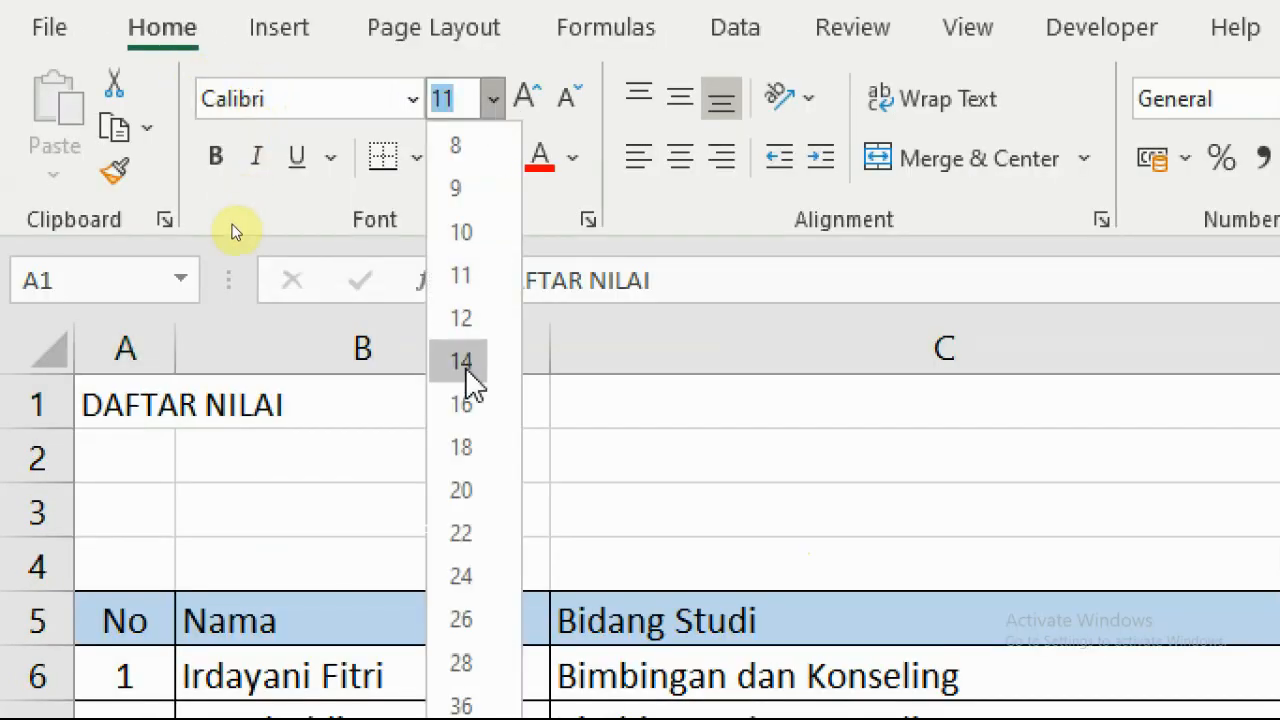
pyautogui.click(463, 448)
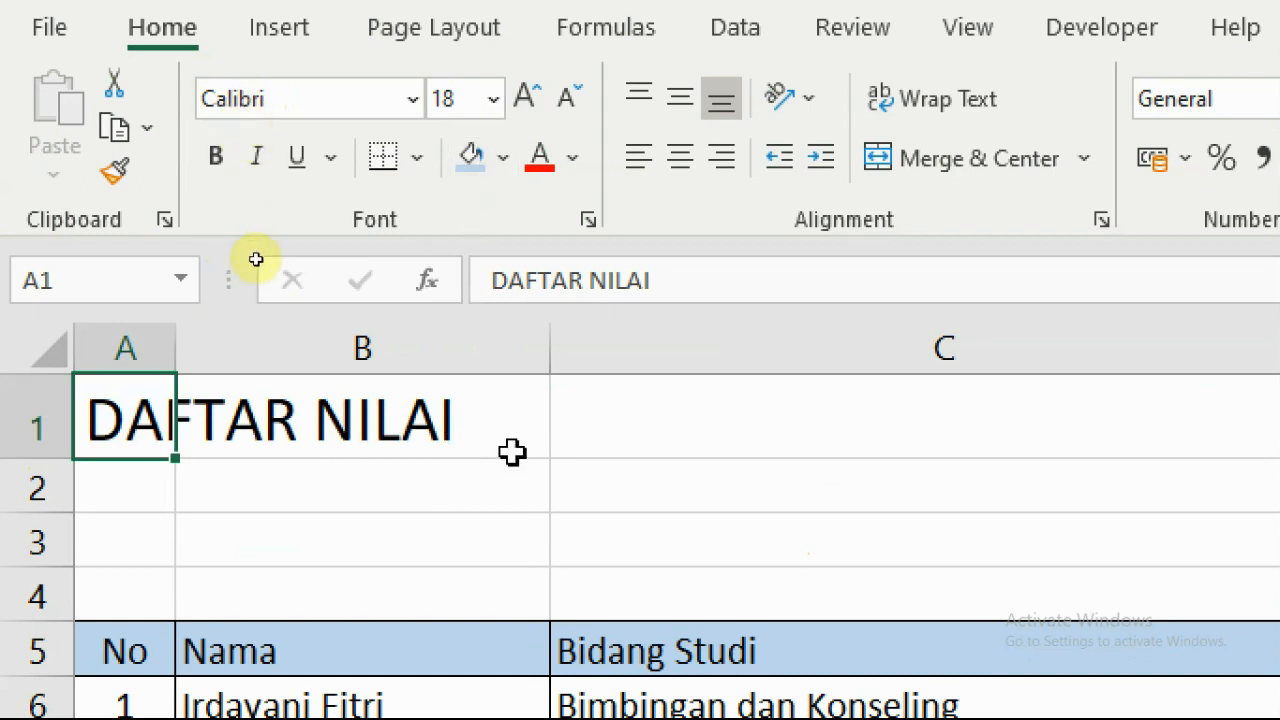
pyautogui.click(688, 505)
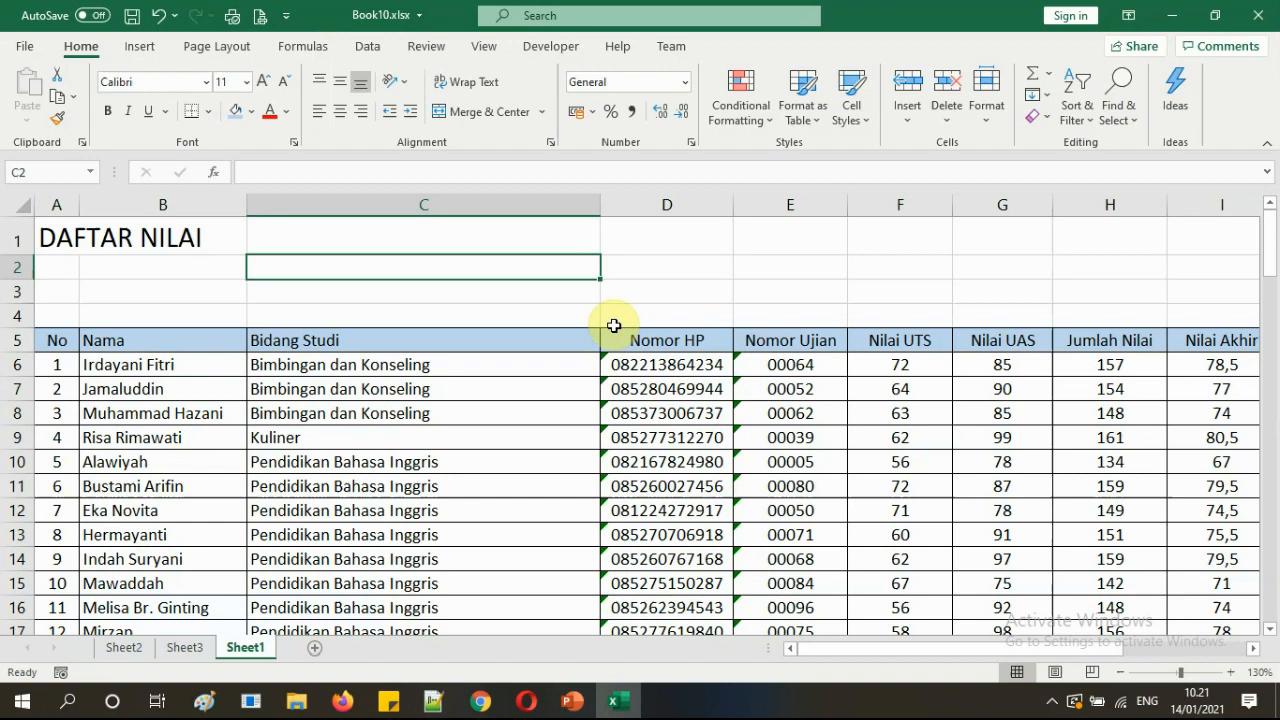
# - Merge and centre the DAFTAR NILAI title across A1:K1, the full width of the student table
pyautogui.click(608, 392)
pyautogui.moveTo(932, 648); pyautogui.dragTo(817, 655)
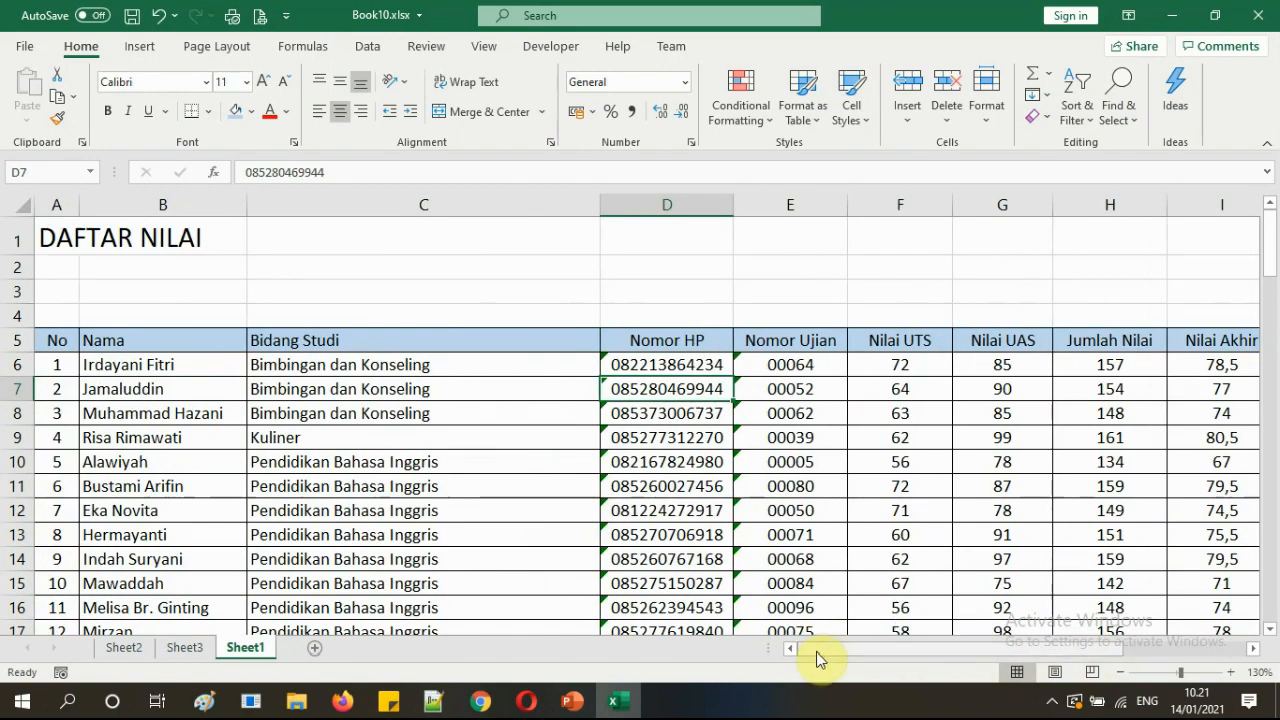
pyautogui.click(253, 290)
pyautogui.moveTo(60, 241); pyautogui.dragTo(888, 248)
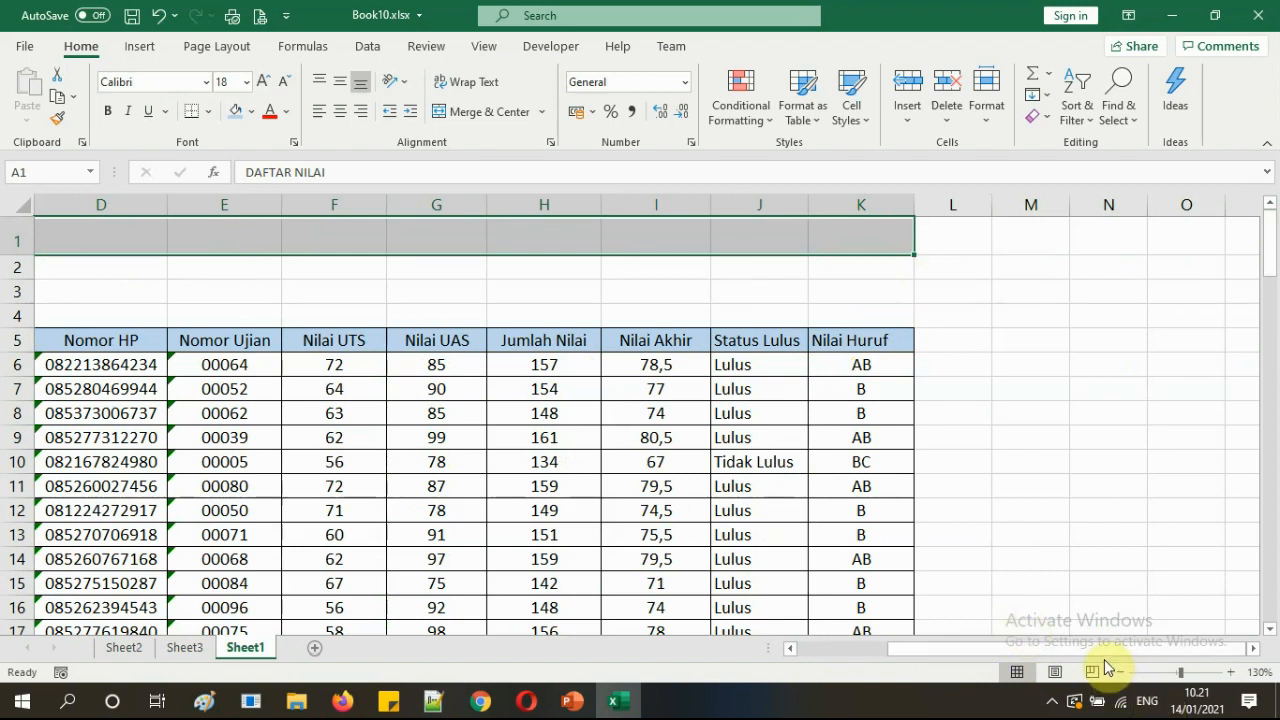
pyautogui.moveTo(1100, 648); pyautogui.dragTo(945, 630)
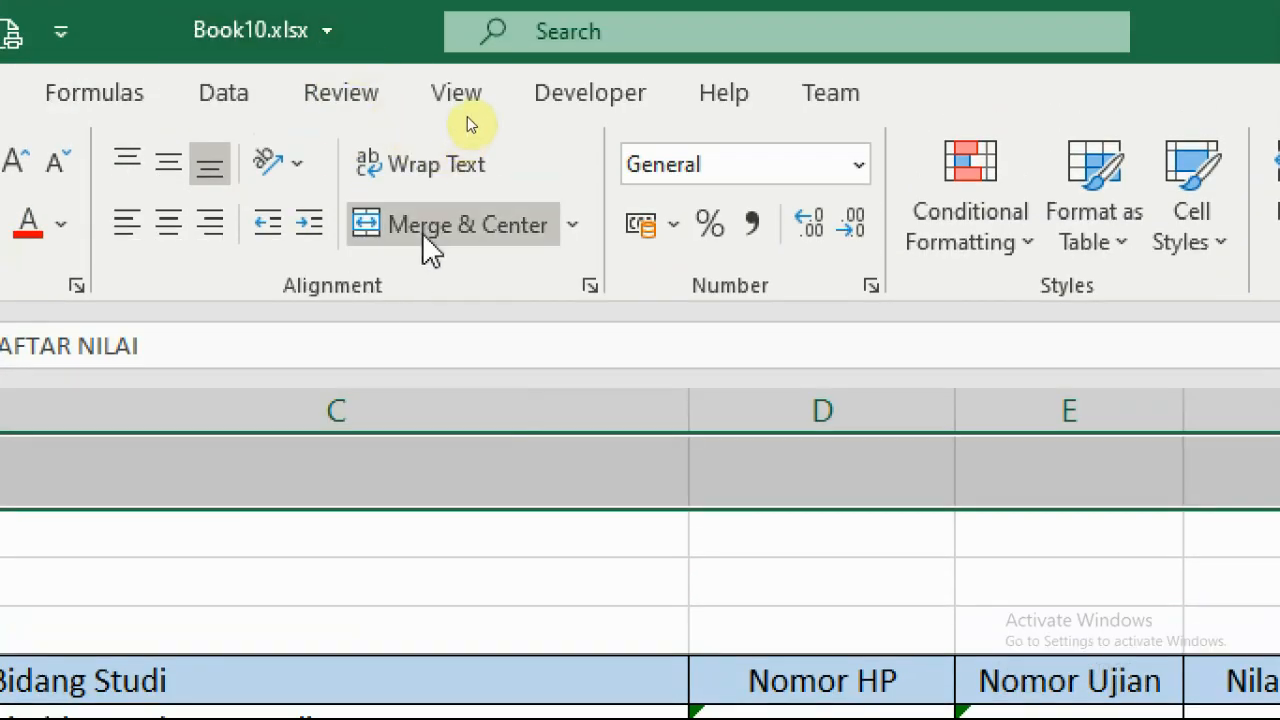
pyautogui.click(424, 223)
pyautogui.click(714, 564)
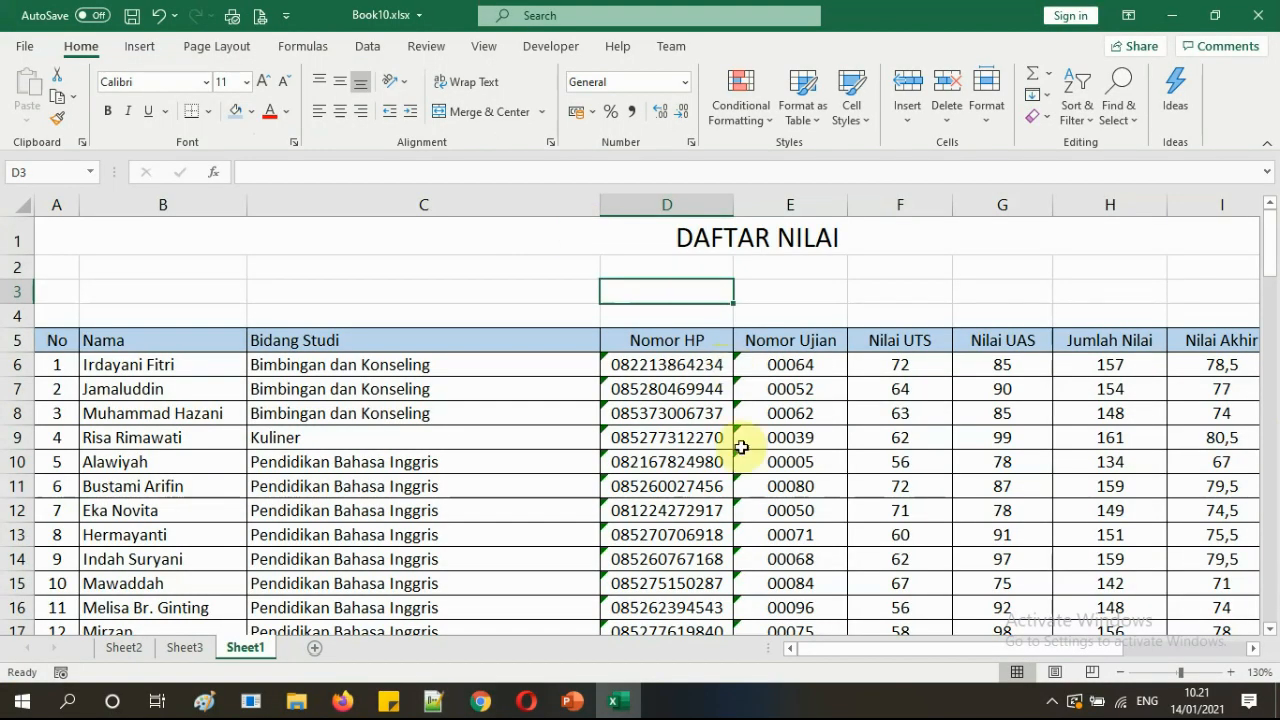
# - Look over the titled student list on Sheet1 and the titled recap table on Sheet3
pyautogui.moveTo(862, 656); pyautogui.dragTo(738, 630)
pyautogui.click(678, 440)
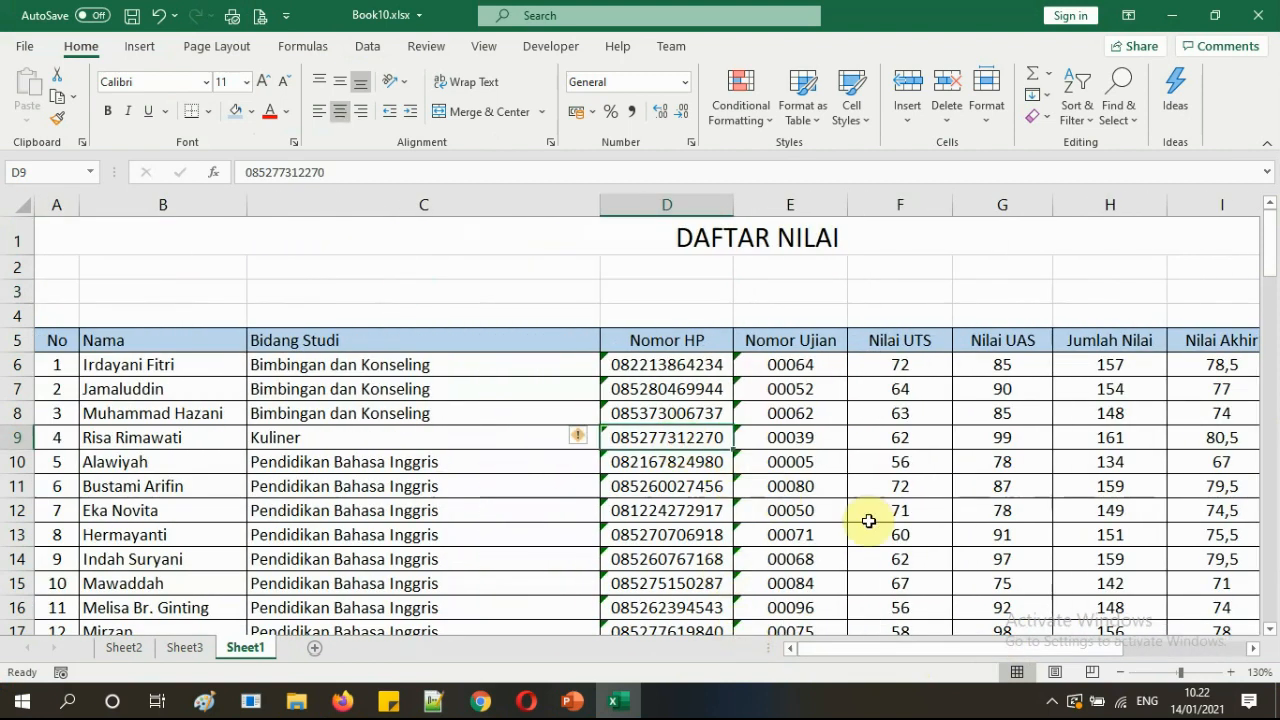
pyautogui.moveTo(850, 650)
pyautogui.mouseDown()
pyautogui.moveTo(999, 650)
pyautogui.moveTo(835, 650)
pyautogui.mouseUp()
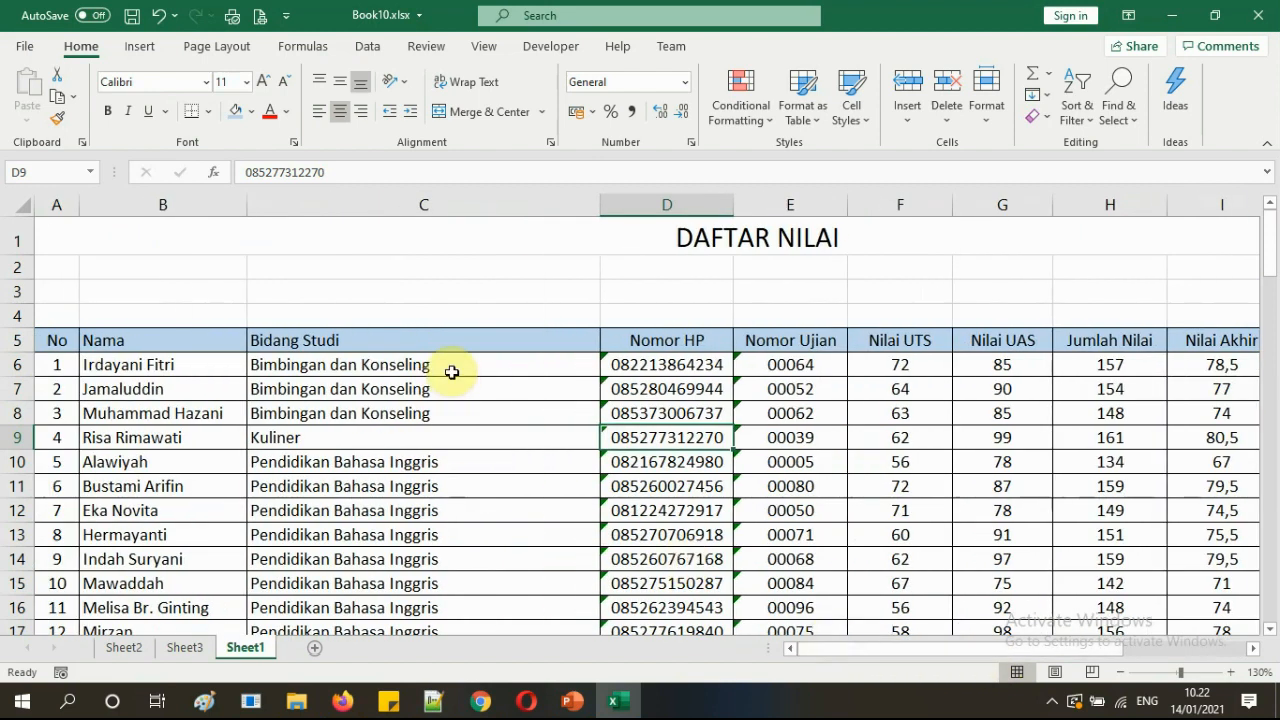
pyautogui.click(68, 271)
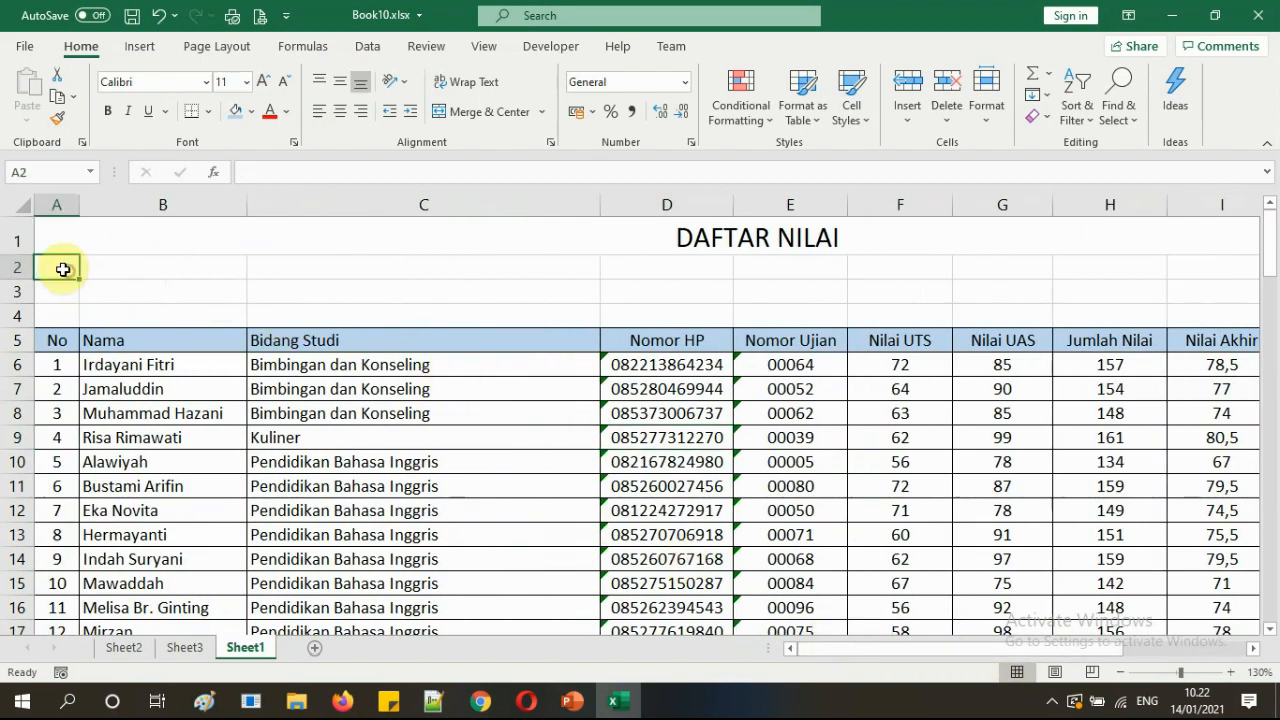
pyautogui.click(186, 648)
pyautogui.click(223, 355)
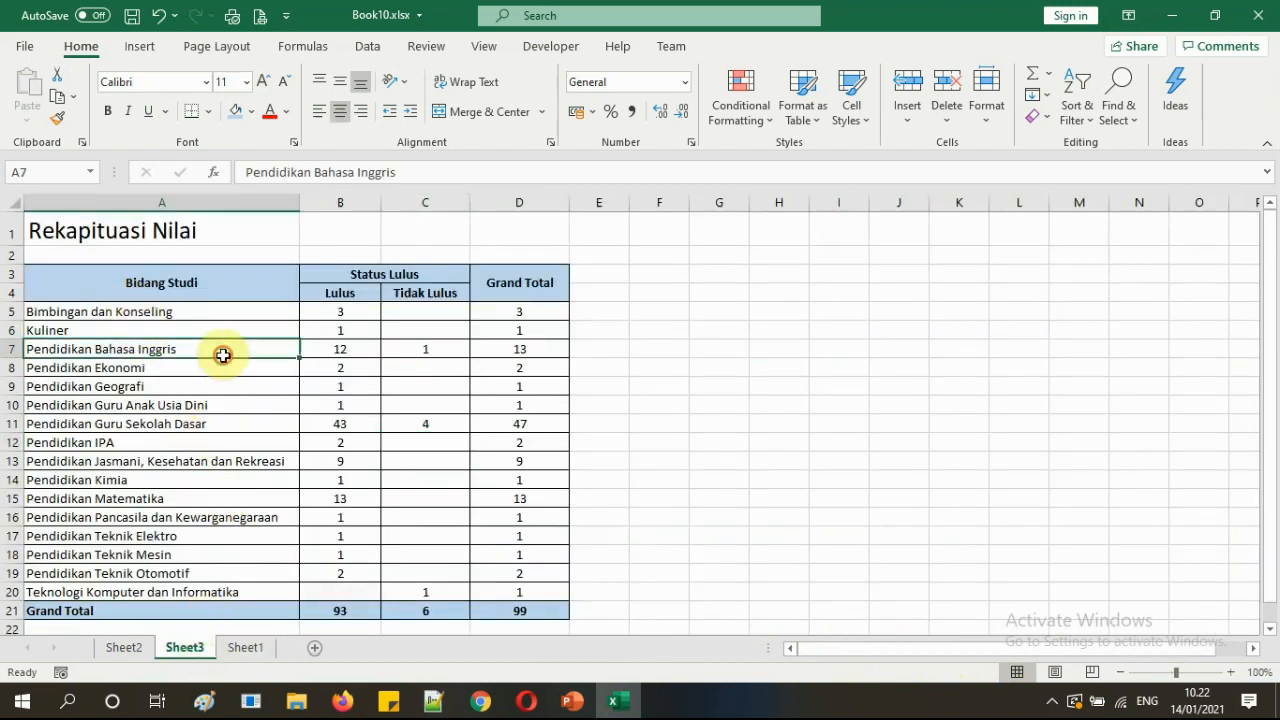
pyautogui.scroll(2, 227, 372)
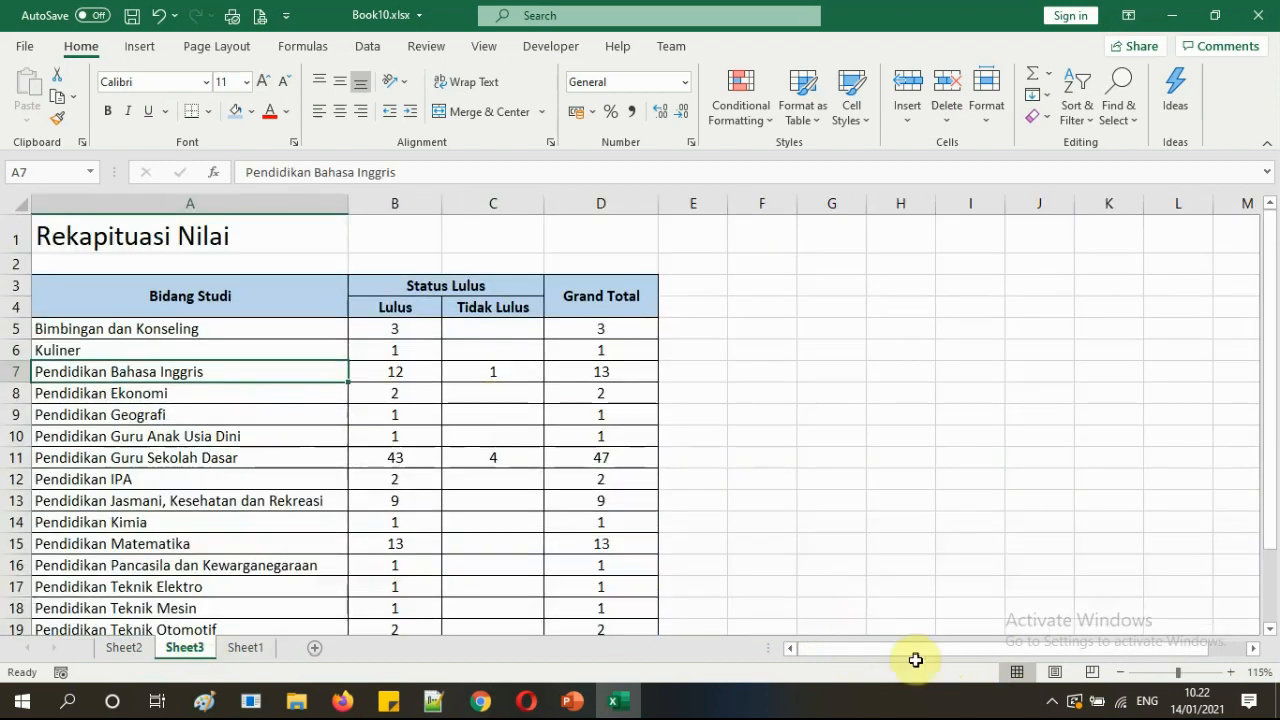
# - Switch to the Tutorial.pptx presentation in PowerPoint and highlight item 8, "Membuat pivot tabel", in green on slide 4
pyautogui.moveTo(877, 651); pyautogui.dragTo(830, 651)
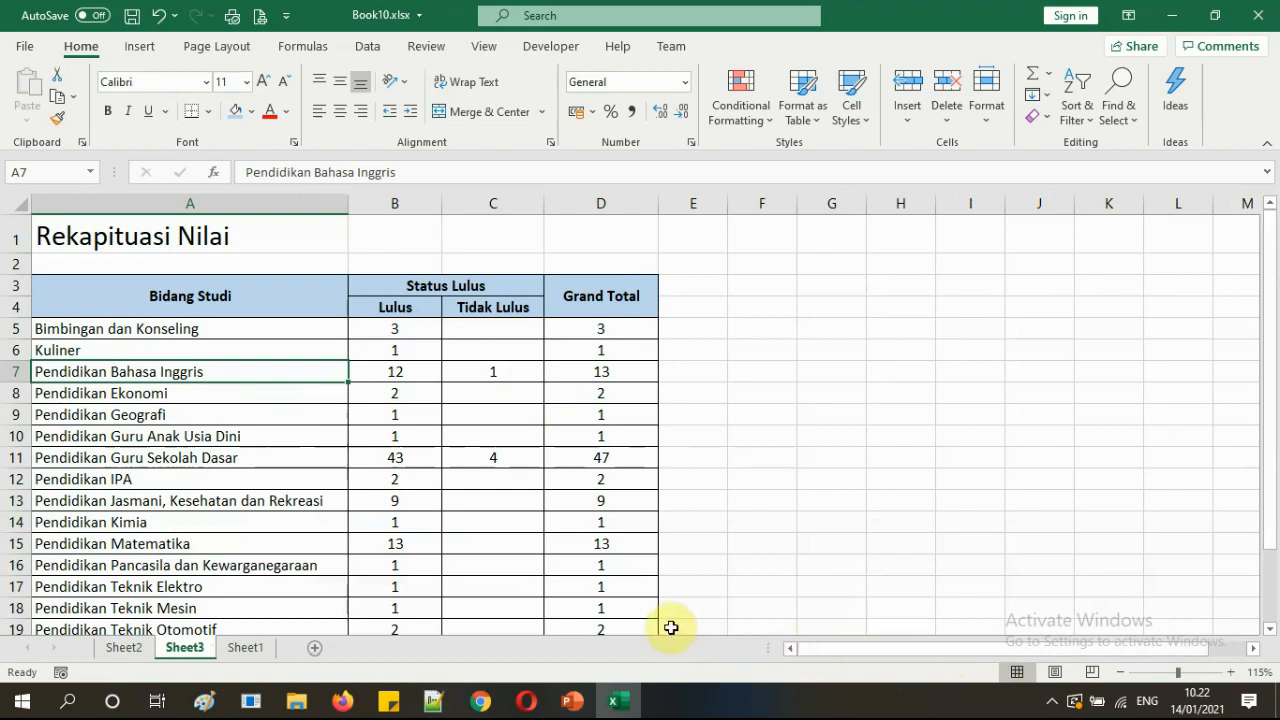
pyautogui.moveTo(572, 701)
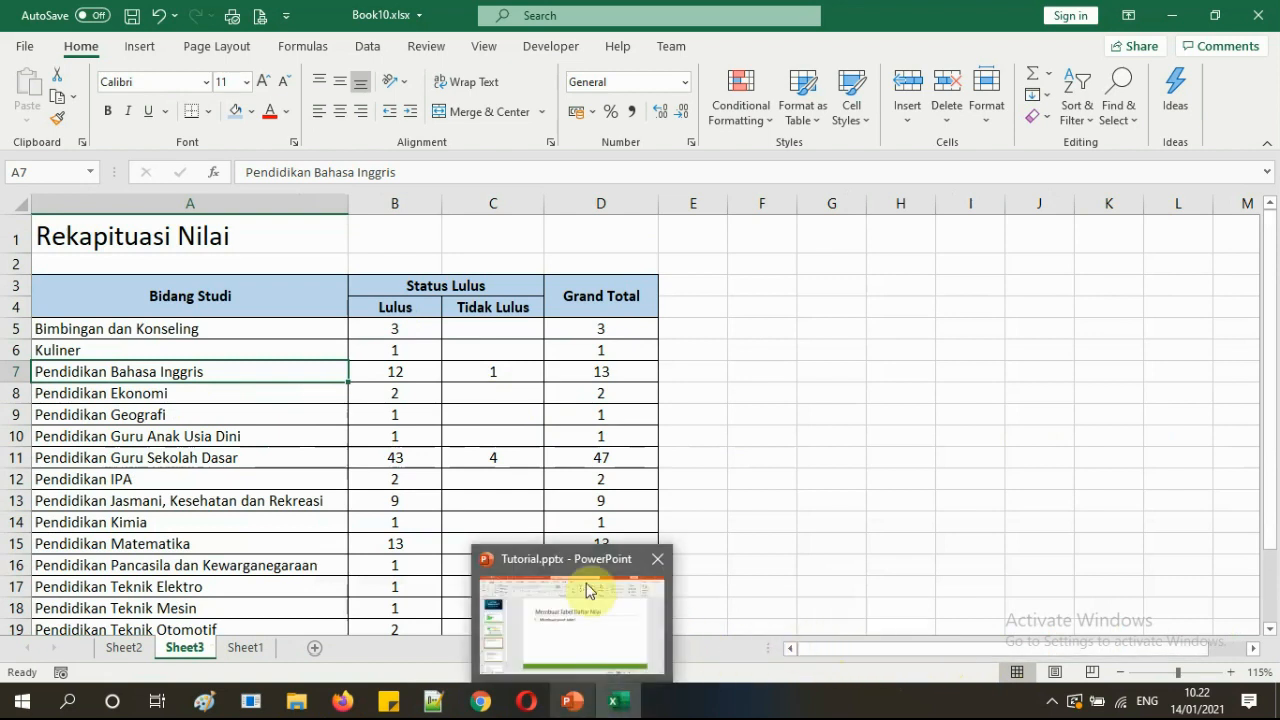
pyautogui.click(573, 478)
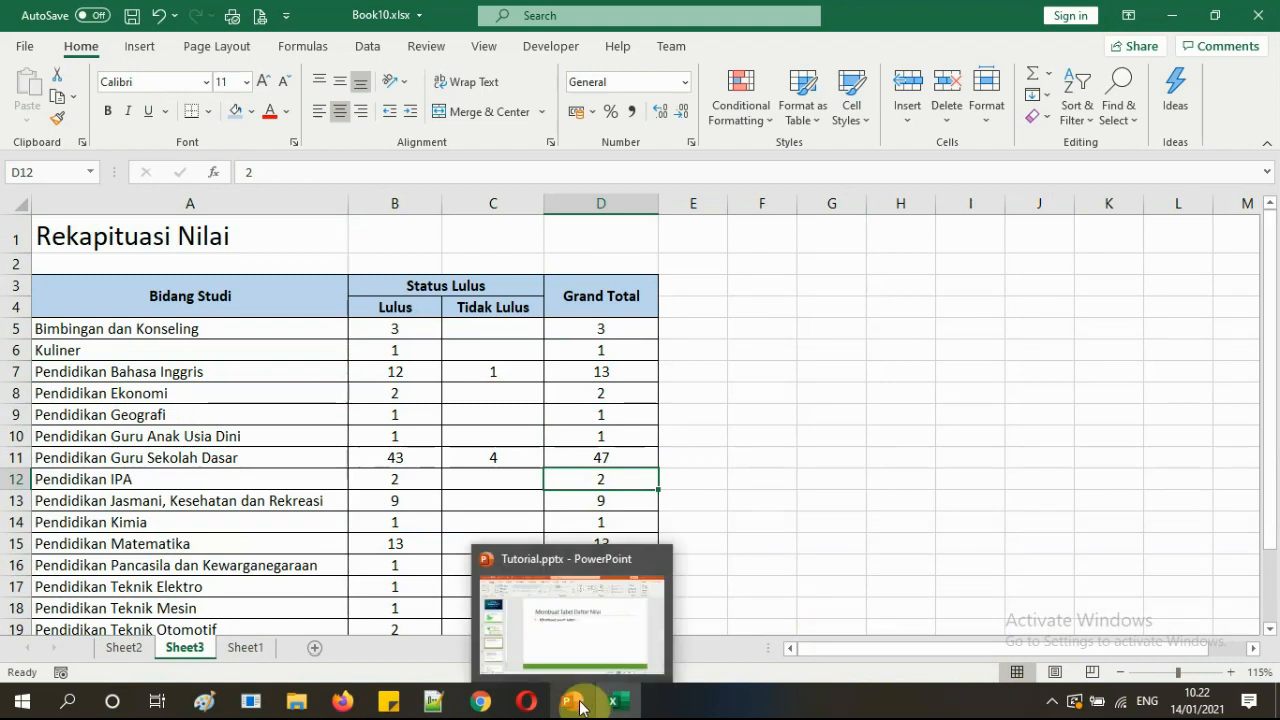
pyautogui.click(573, 651)
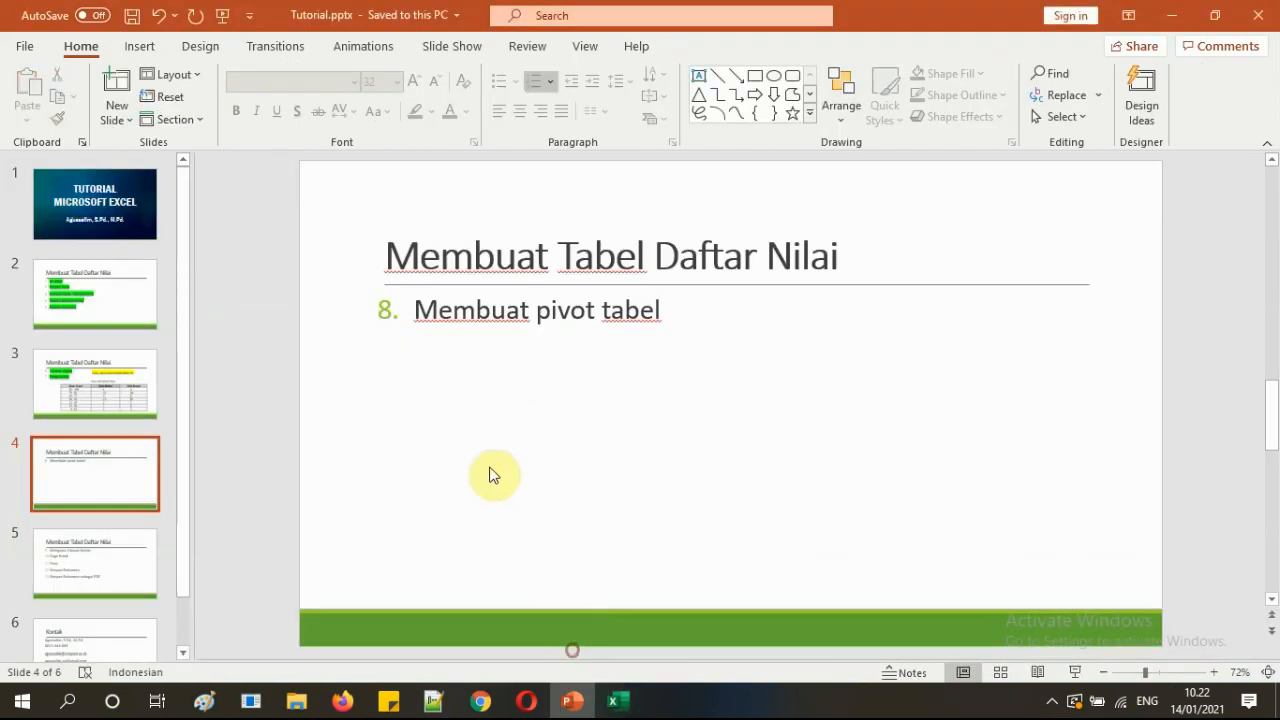
pyautogui.click(415, 311)
pyautogui.moveTo(415, 311); pyautogui.dragTo(662, 310)
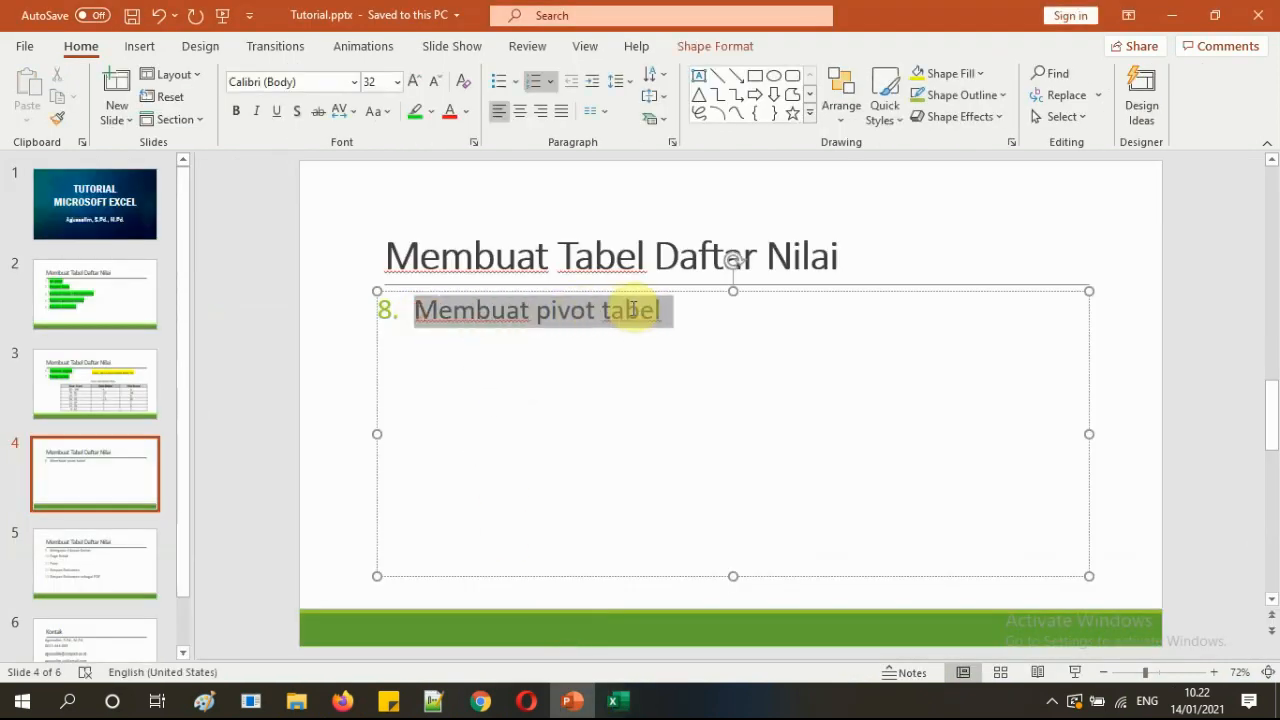
pyautogui.click(415, 111)
pyautogui.click(346, 323)
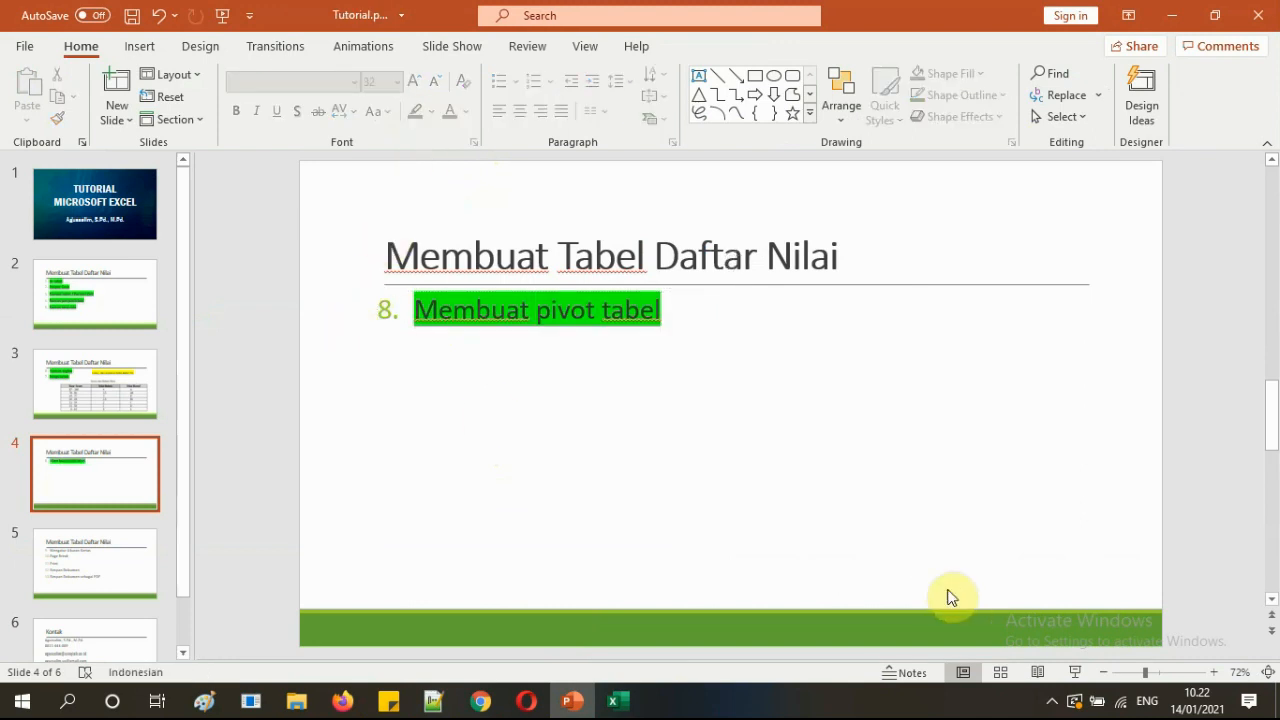
pyautogui.click(1051, 703)
pyautogui.rightClick(977, 663)
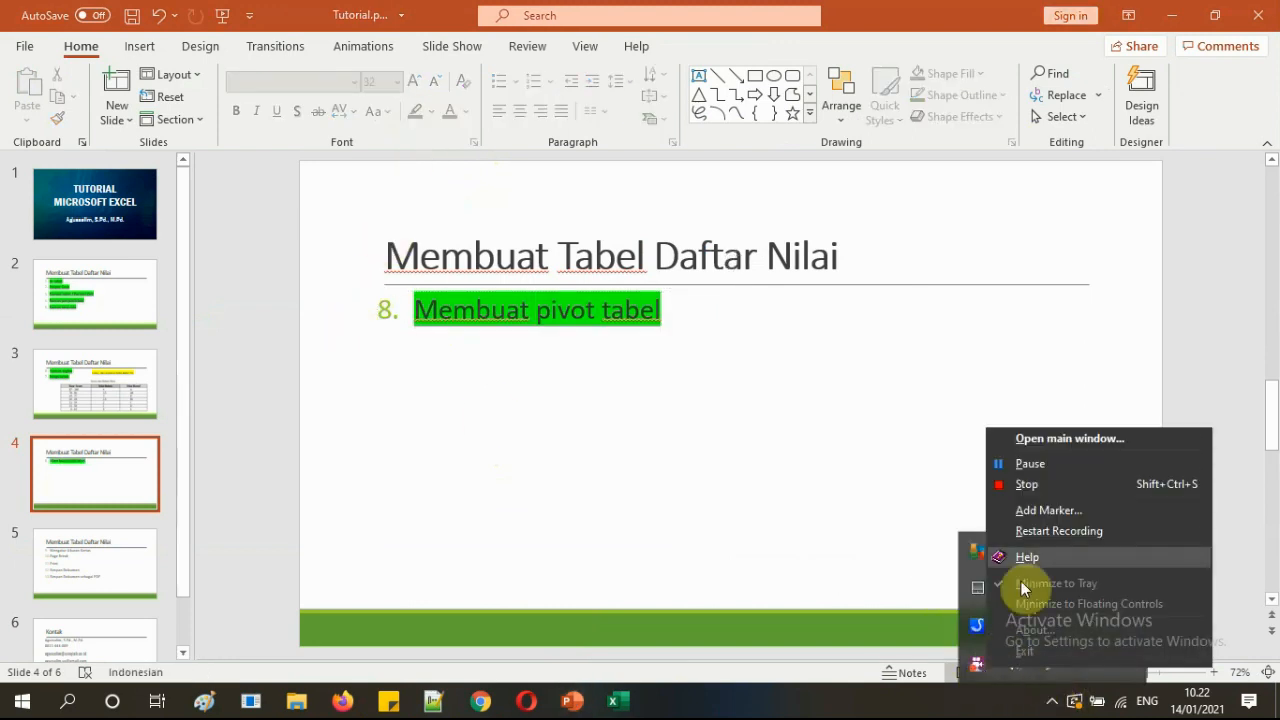